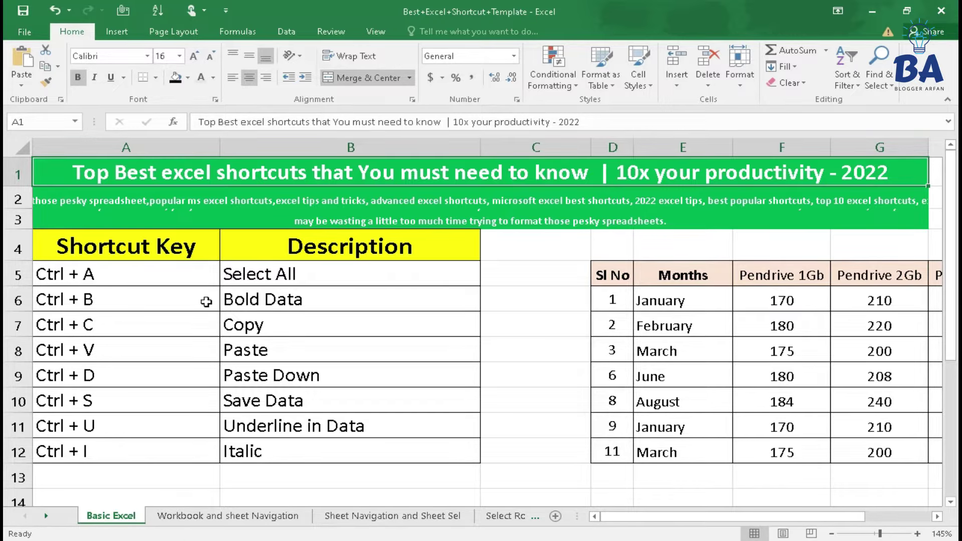
Select Shortcut Key entries, then use Ctrl+A to select all the sheet data.
left_click(160, 274)
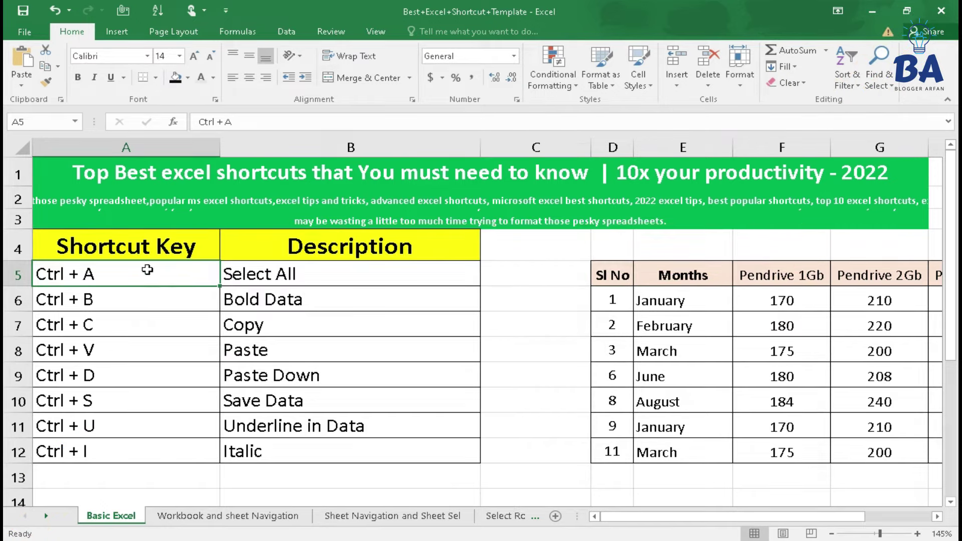
left_click_drag(149, 245, 178, 461)
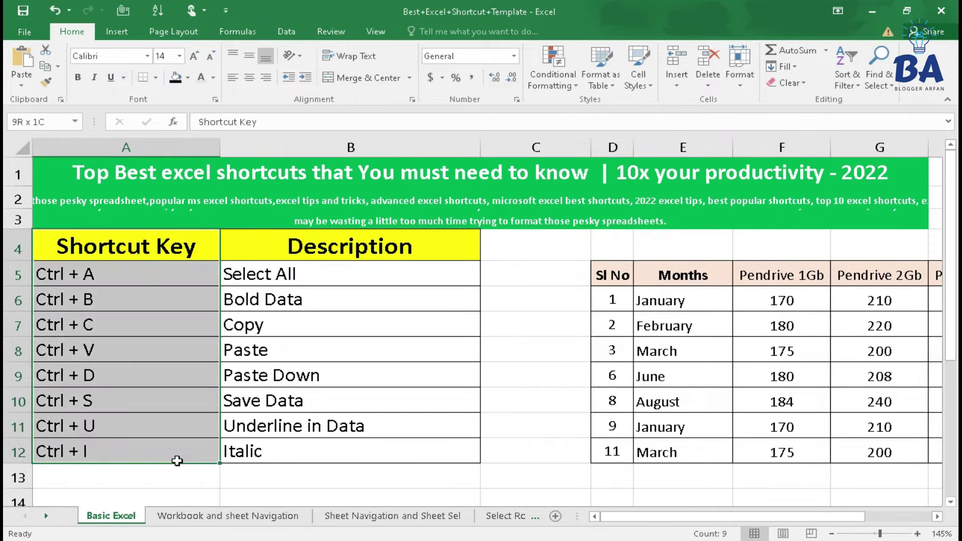
left_click(173, 277)
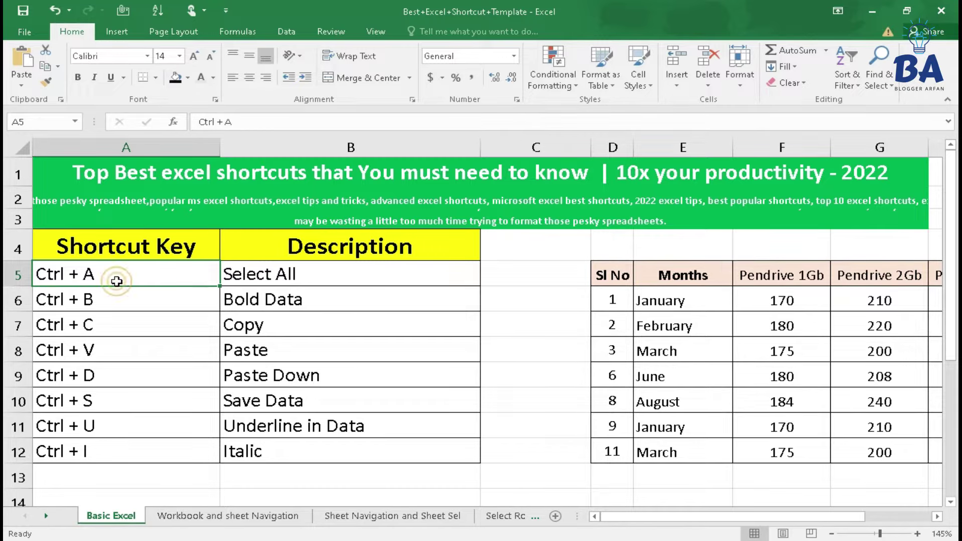
left_click(311, 274)
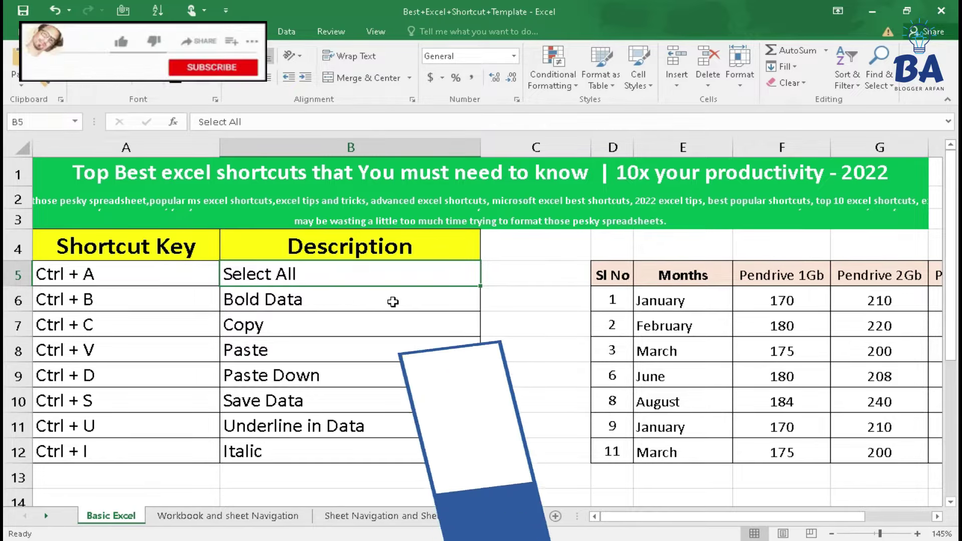
key("ctrl+a")
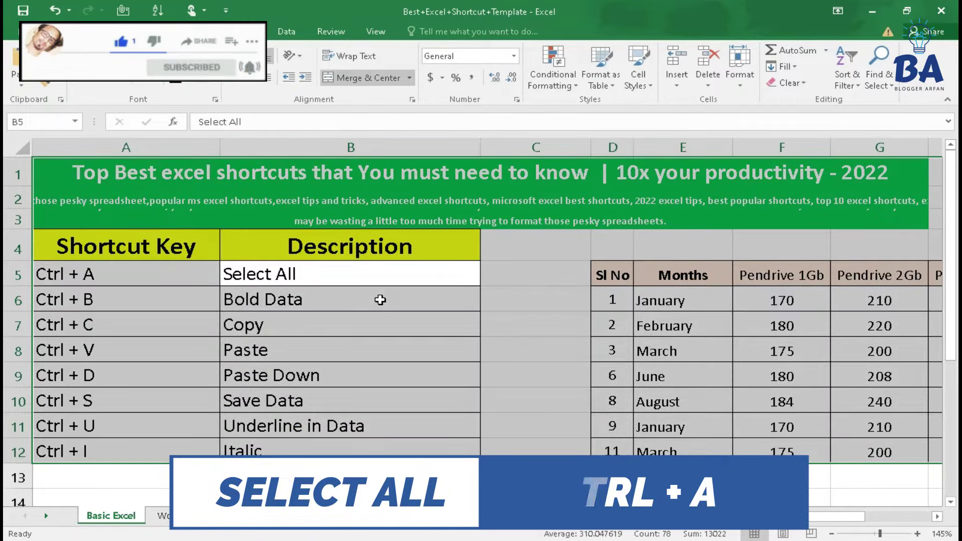
left_click(380, 317)
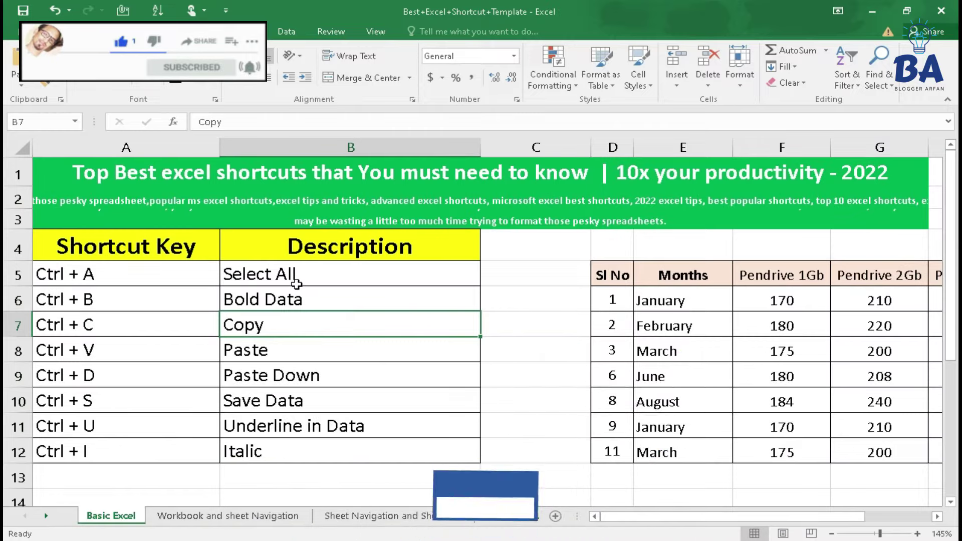
key("ctrl+a")
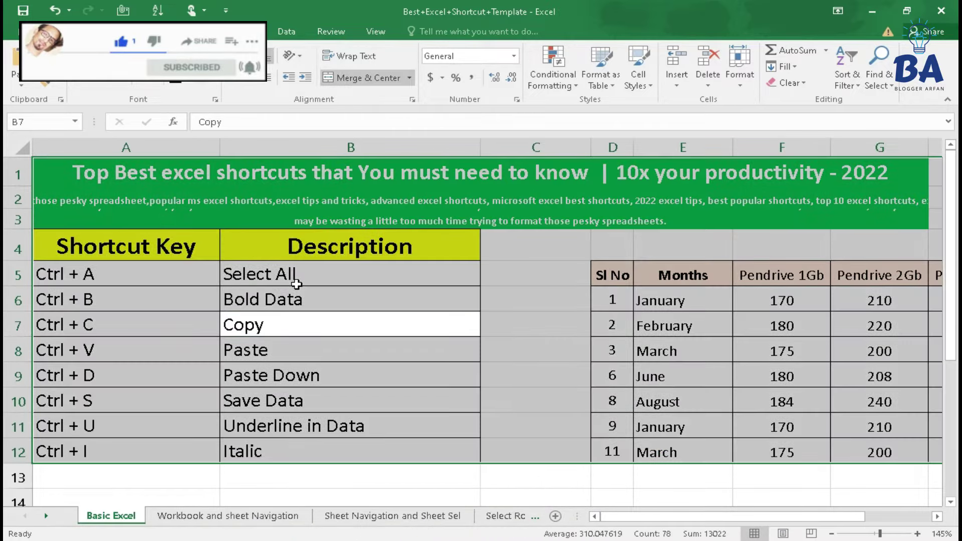
Make the Bold Data description in B6 bold with Ctrl+B.
left_click(320, 279)
left_click(275, 300)
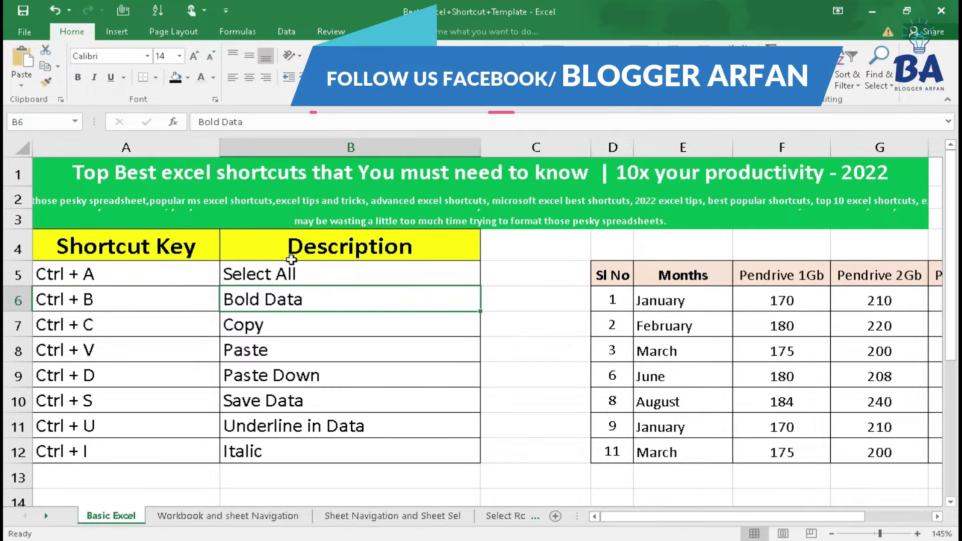
left_click(324, 300)
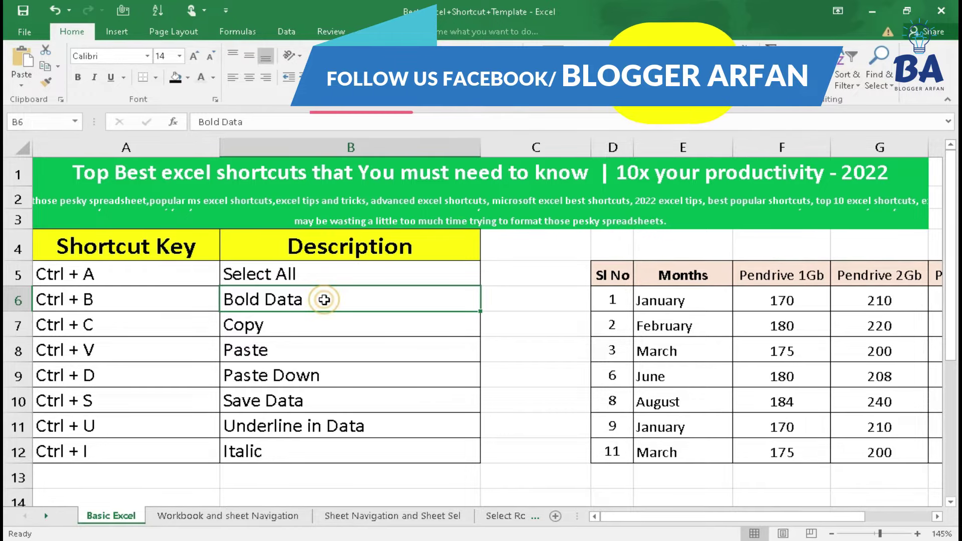
key("ctrl+b")
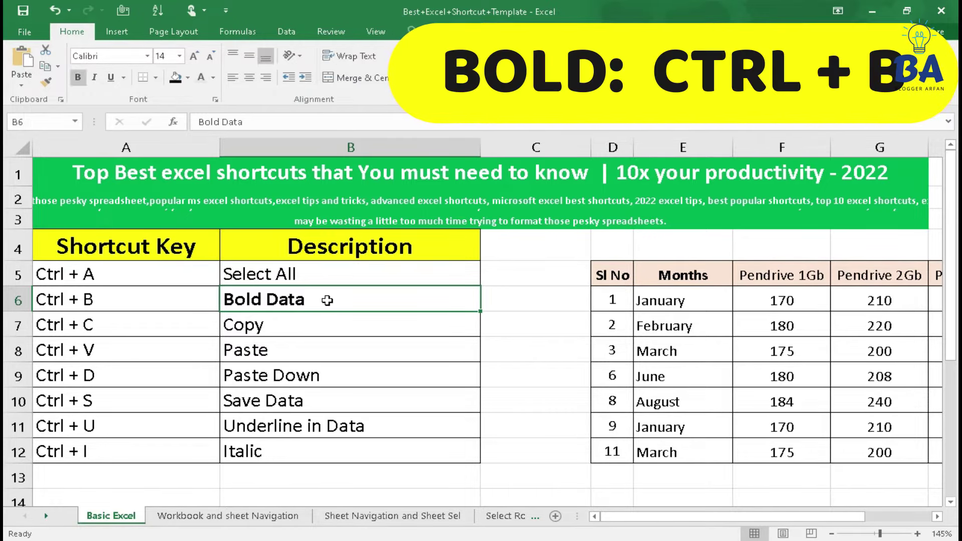
left_click(327, 321)
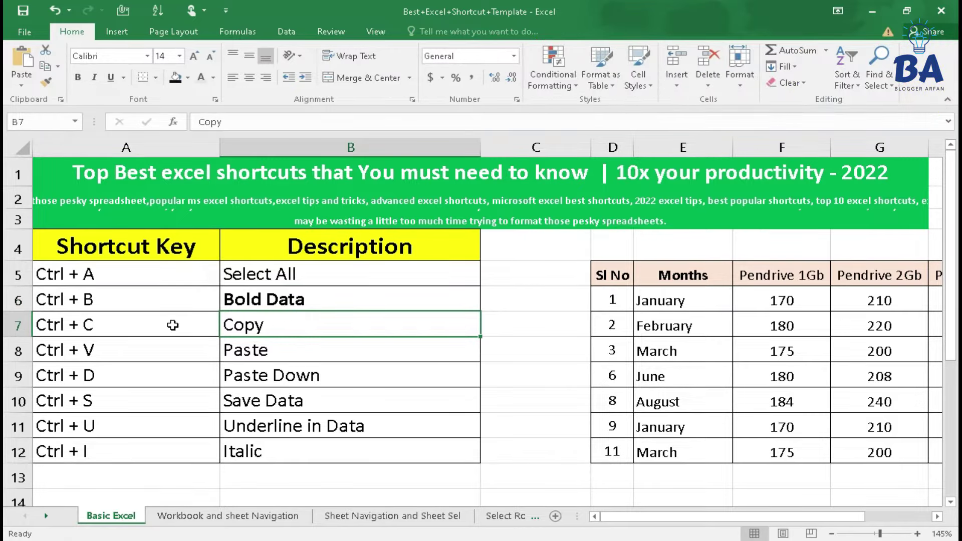
Copy the January entry from E6, using both Ctrl+C and the right-click Copy command.
left_click(652, 305)
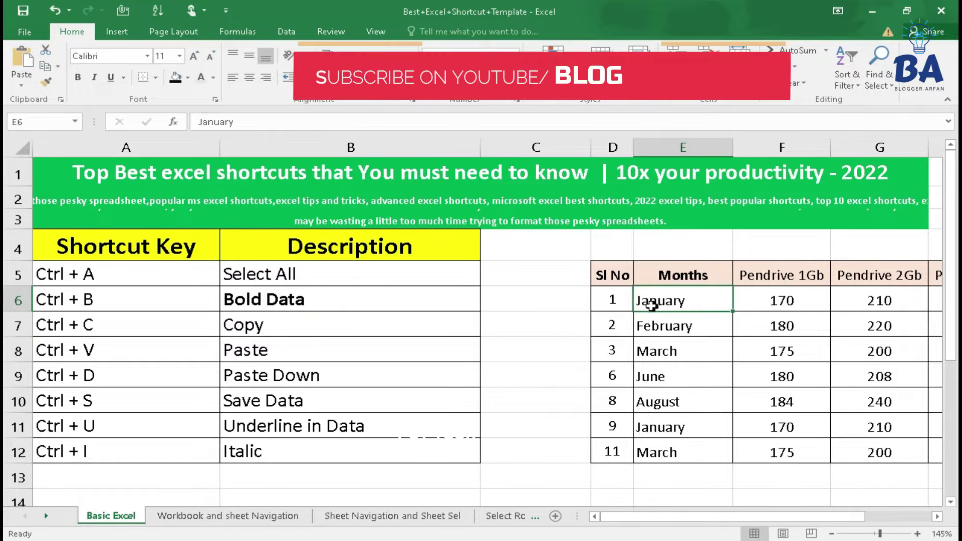
key("ctrl+c")
left_click(554, 301)
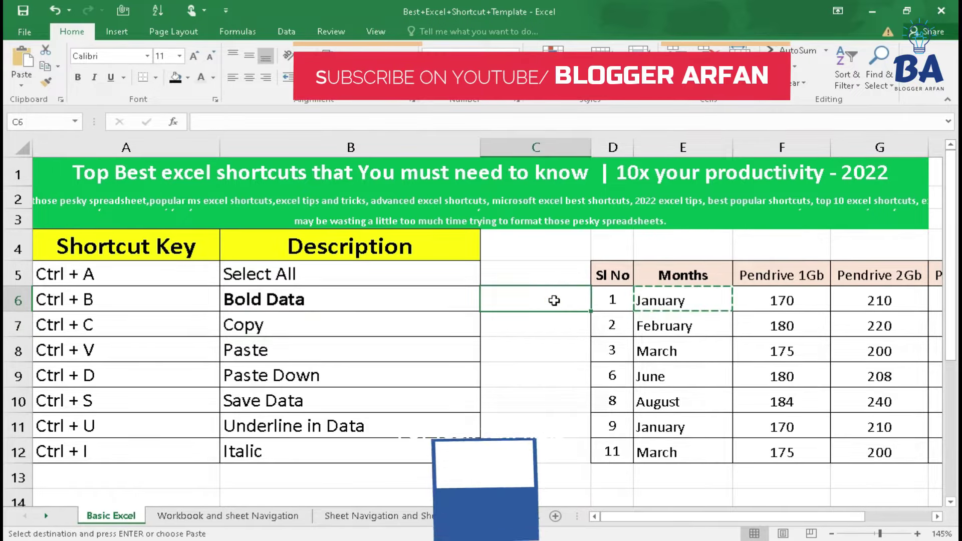
left_click(156, 328)
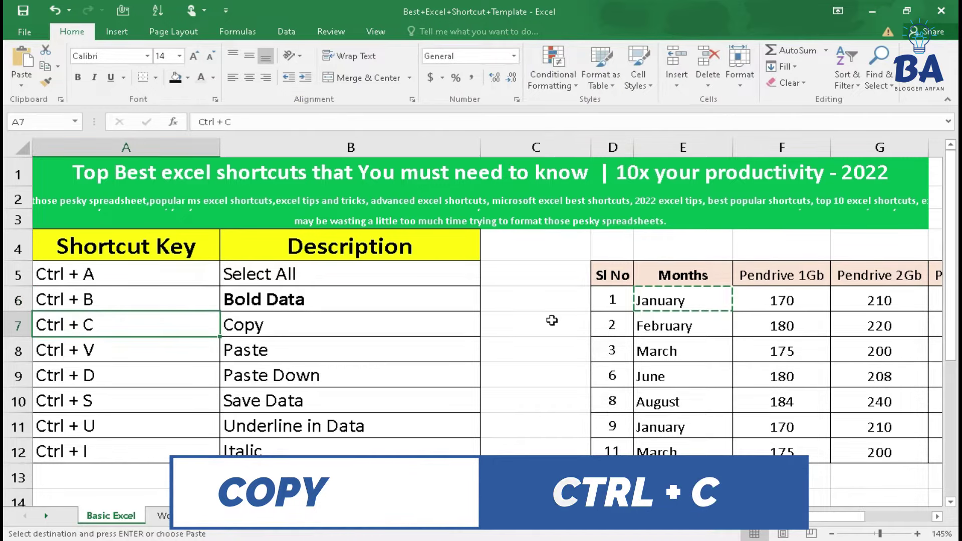
left_click(652, 304)
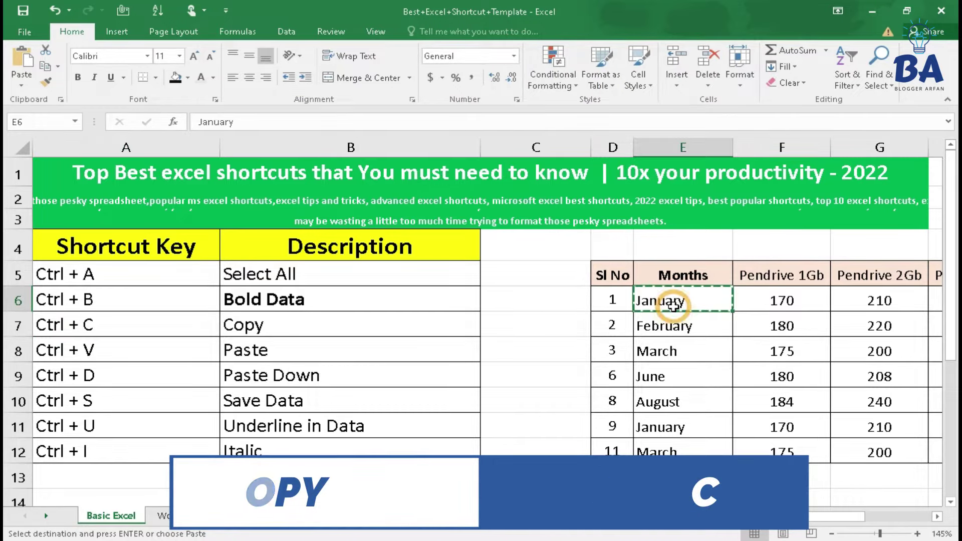
left_click(572, 302)
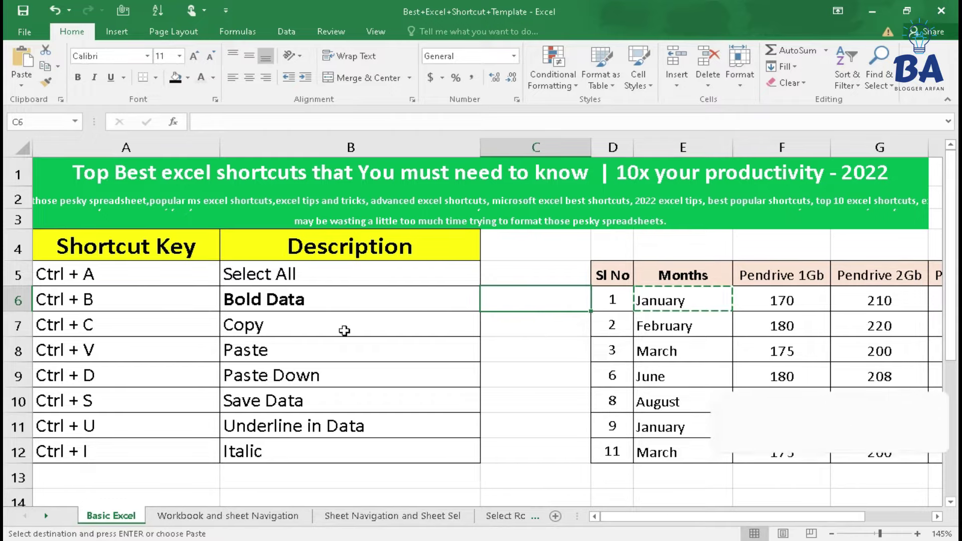
left_click(666, 301)
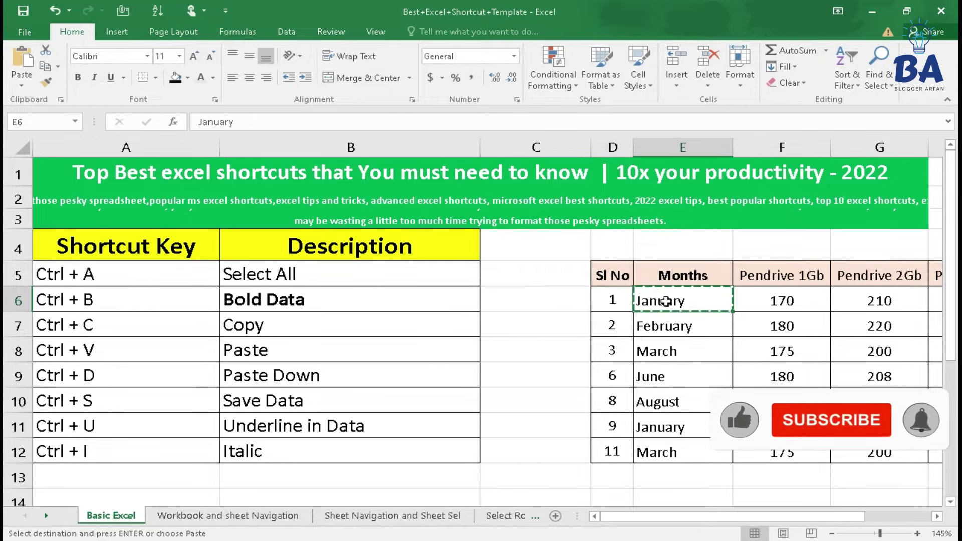
right_click(666, 302)
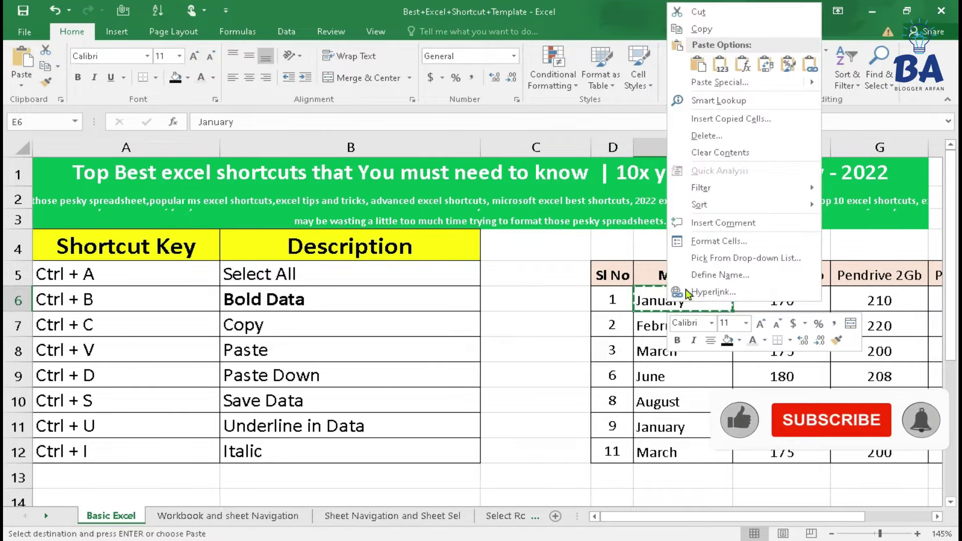
left_click(701, 29)
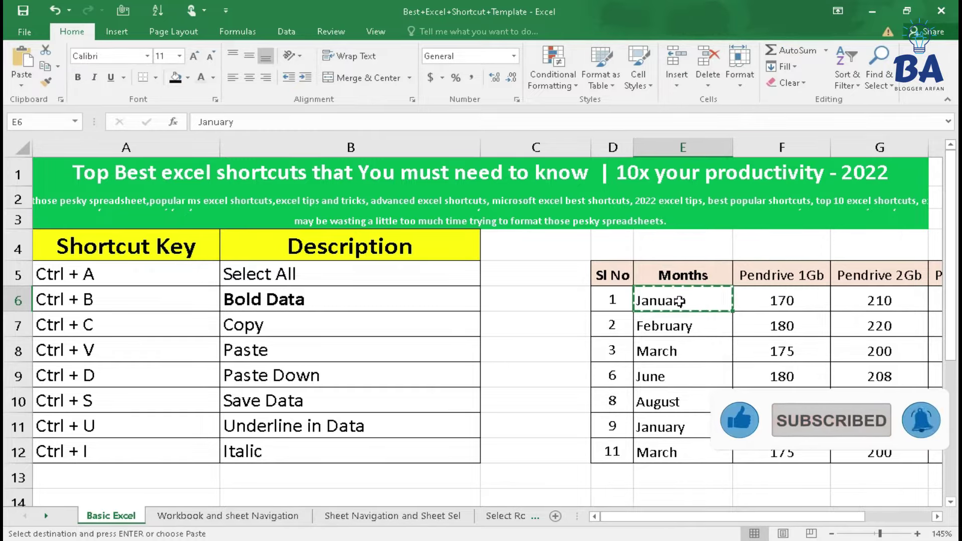
left_click(101, 331)
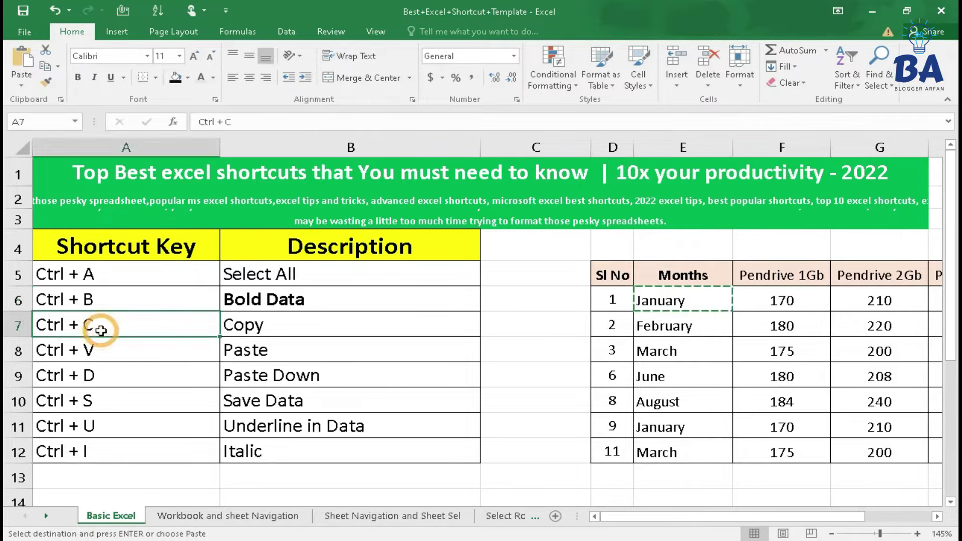
left_click(698, 304)
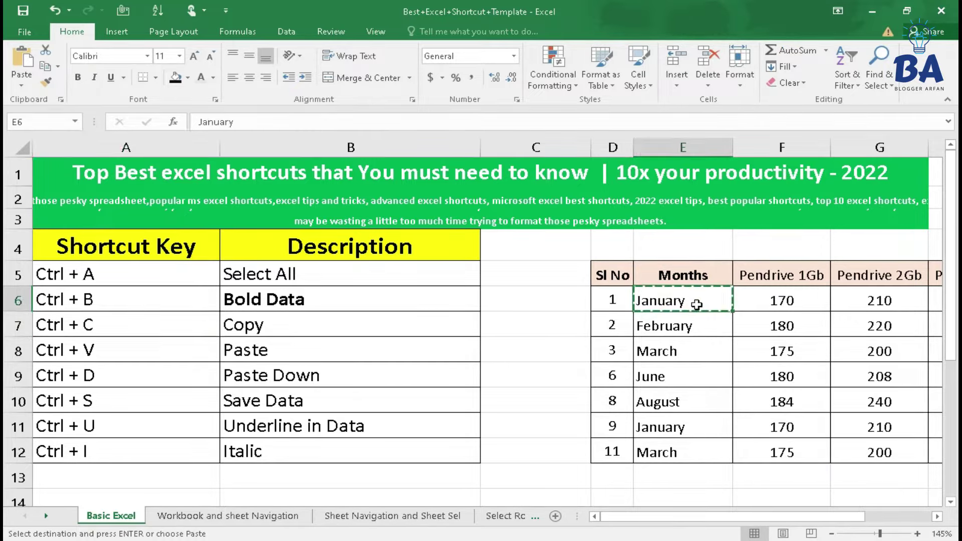
Copy January from E6 again and paste it into cell C6 with Ctrl+V.
left_click(284, 352)
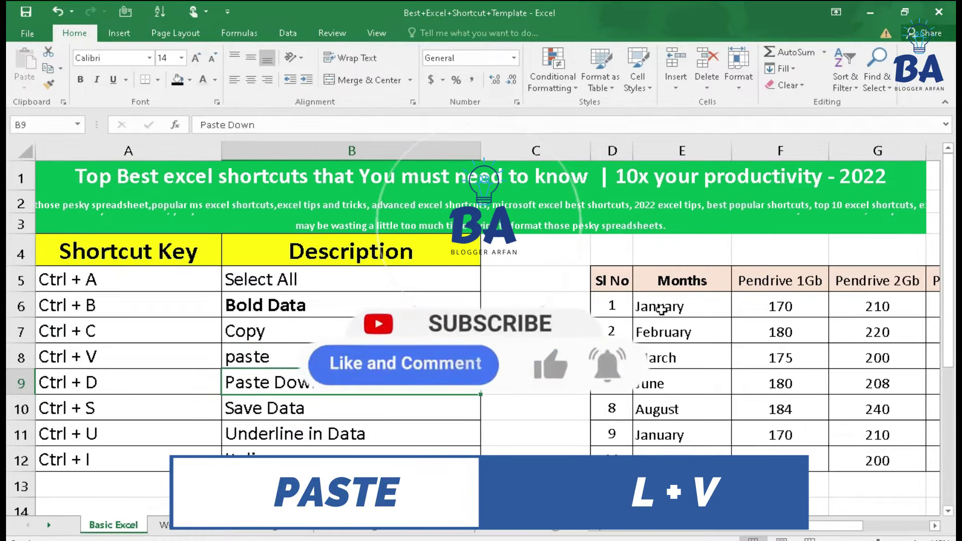
left_click(681, 301)
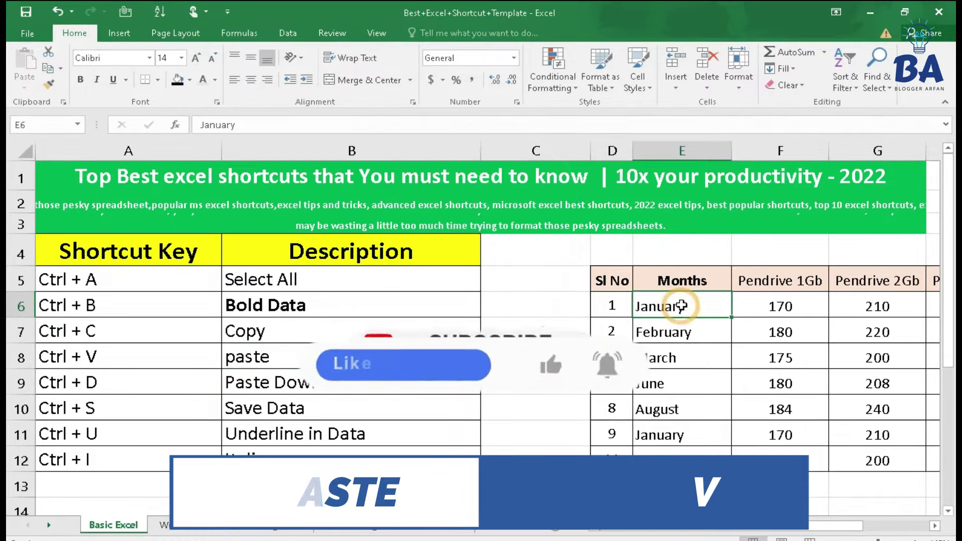
left_click(561, 299)
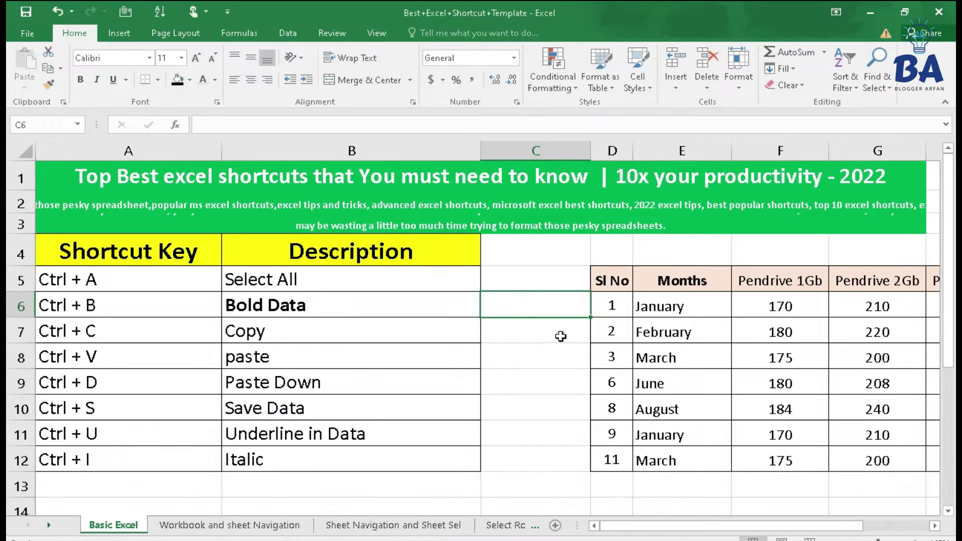
left_click(681, 304)
key("ctrl+c")
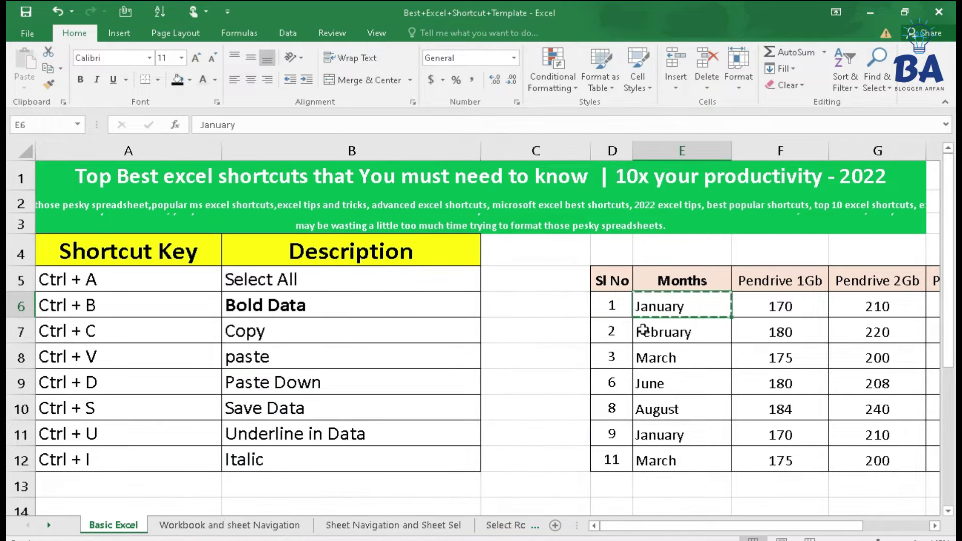
left_click(574, 304)
key("ctrl+v")
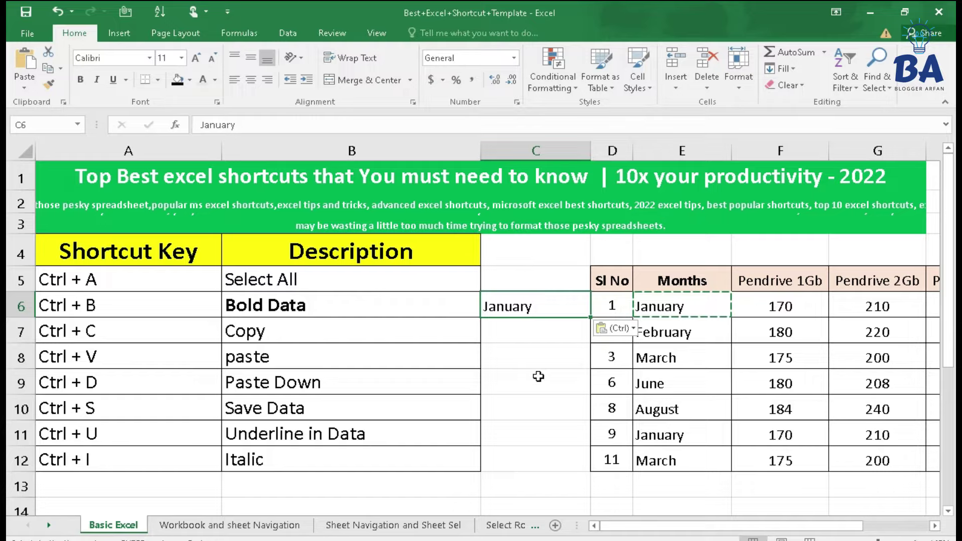
left_click(27, 35)
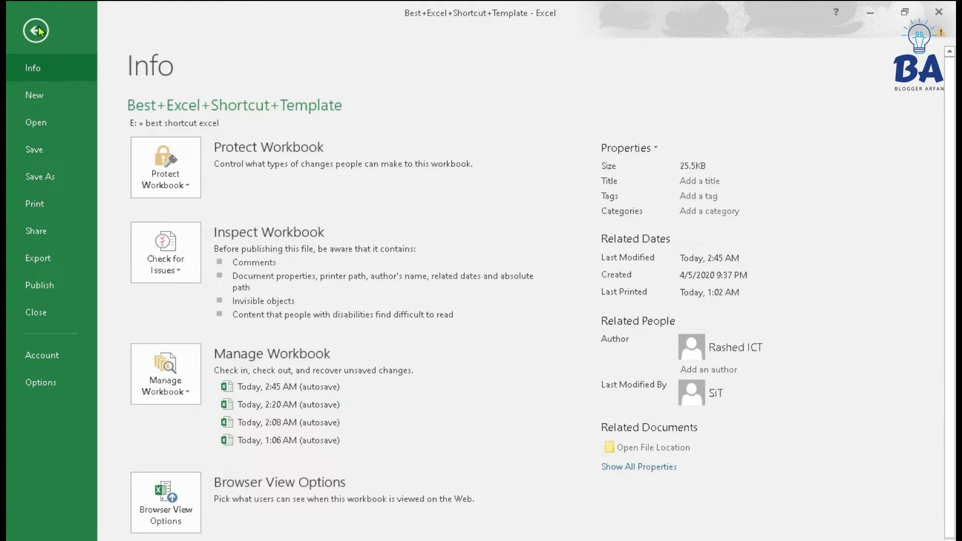
left_click(52, 150)
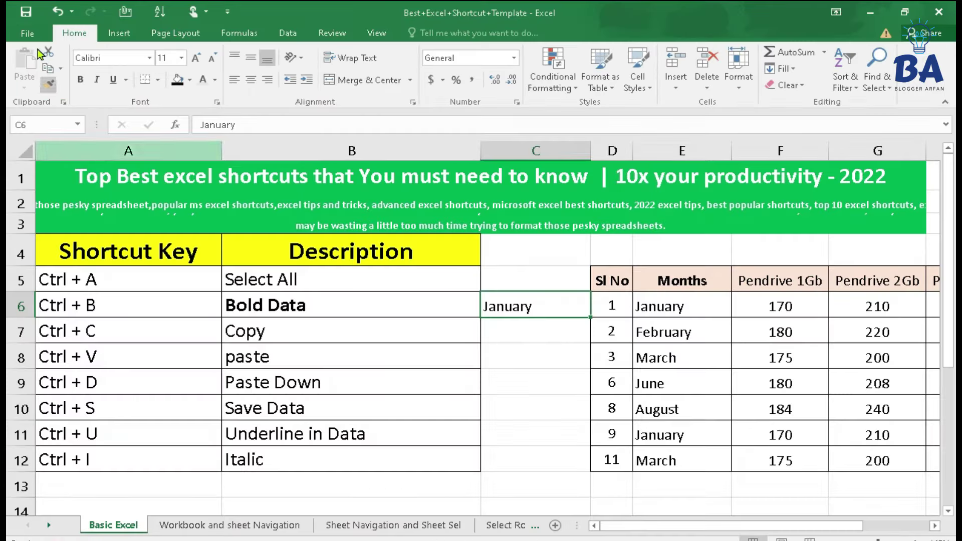
left_click(440, 301)
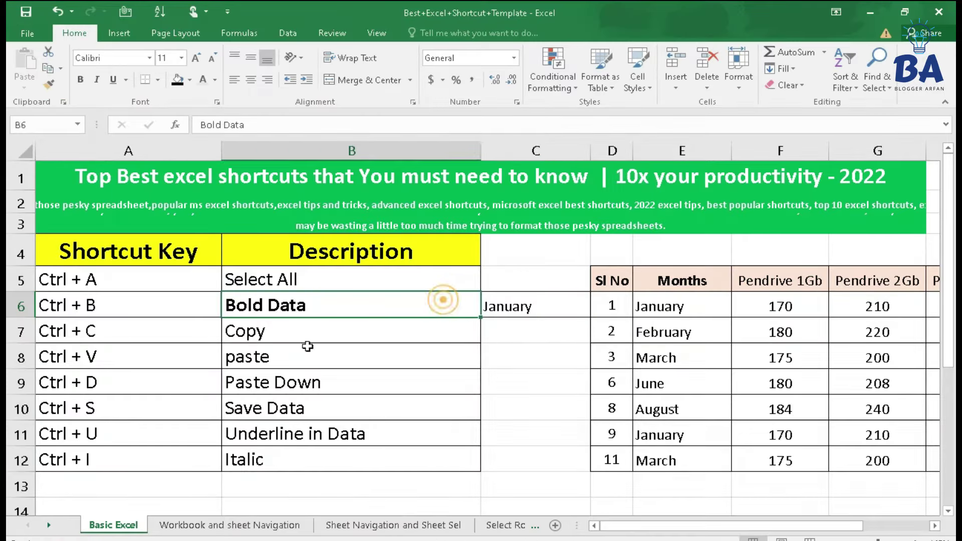
left_click(123, 411)
key("ctrl+s")
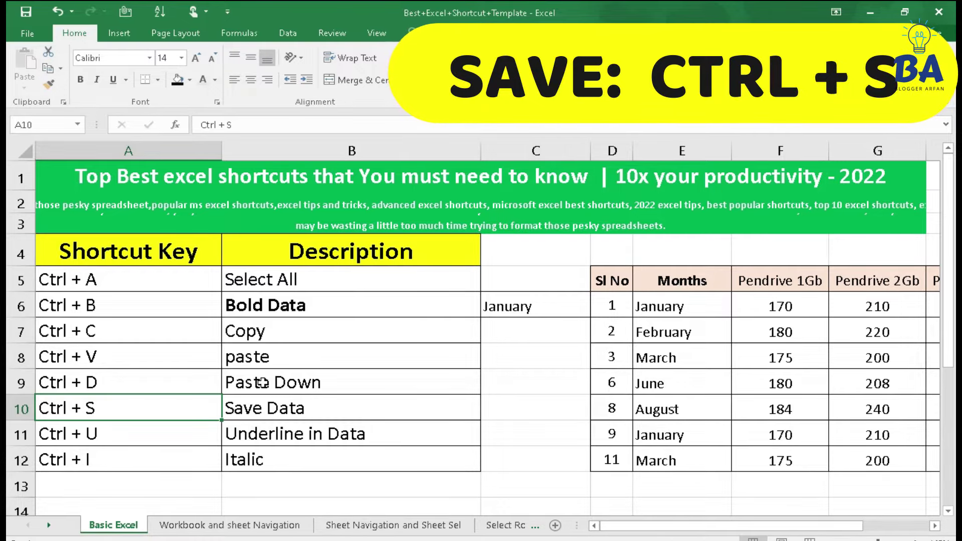
left_click(369, 437)
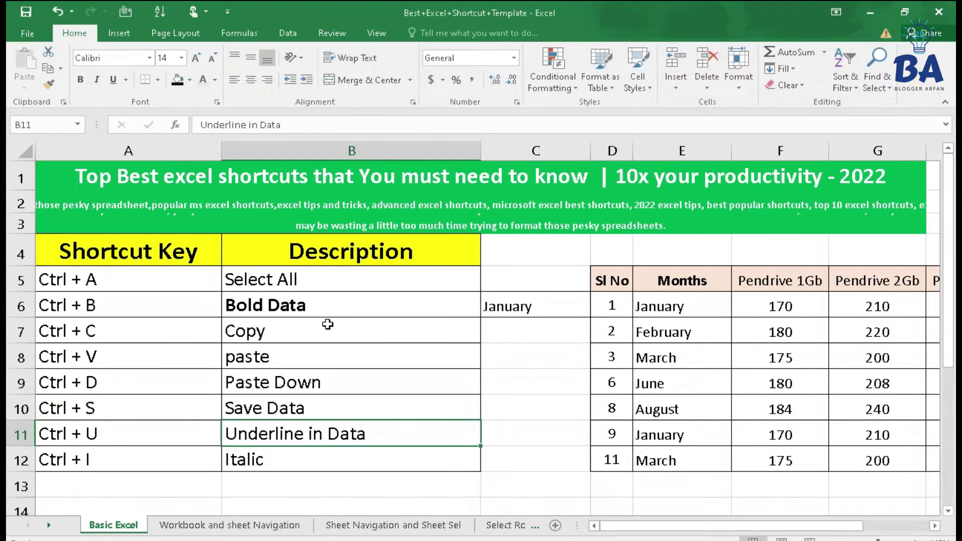
left_click(321, 280)
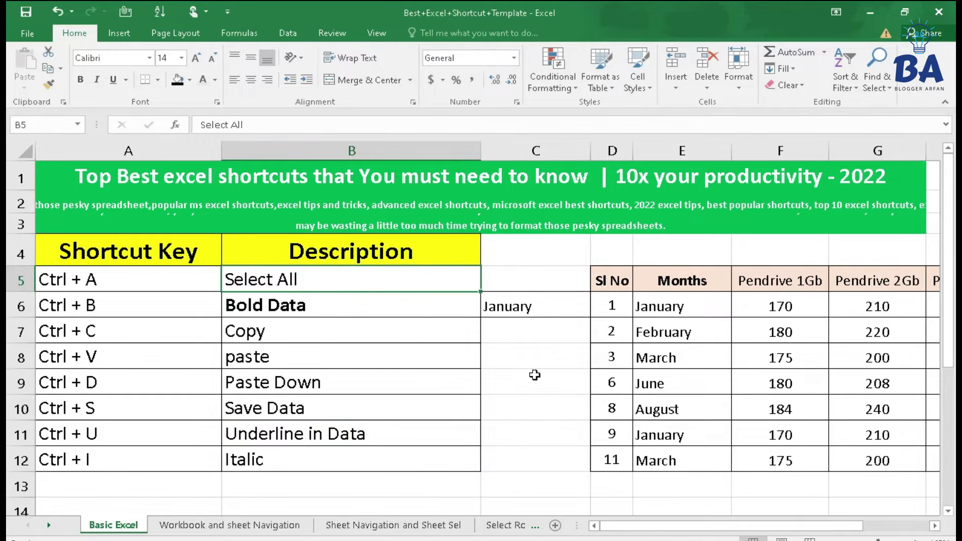
Enter the word Appple in cell C10.
left_click(531, 406)
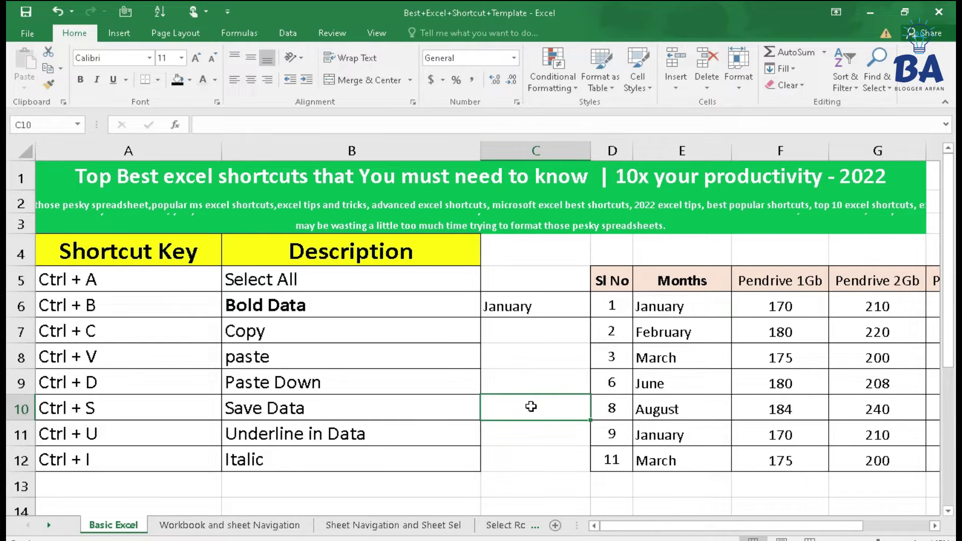
type("ami")
key("BackSpace")
key("BackSpace")
key("BackSpace")
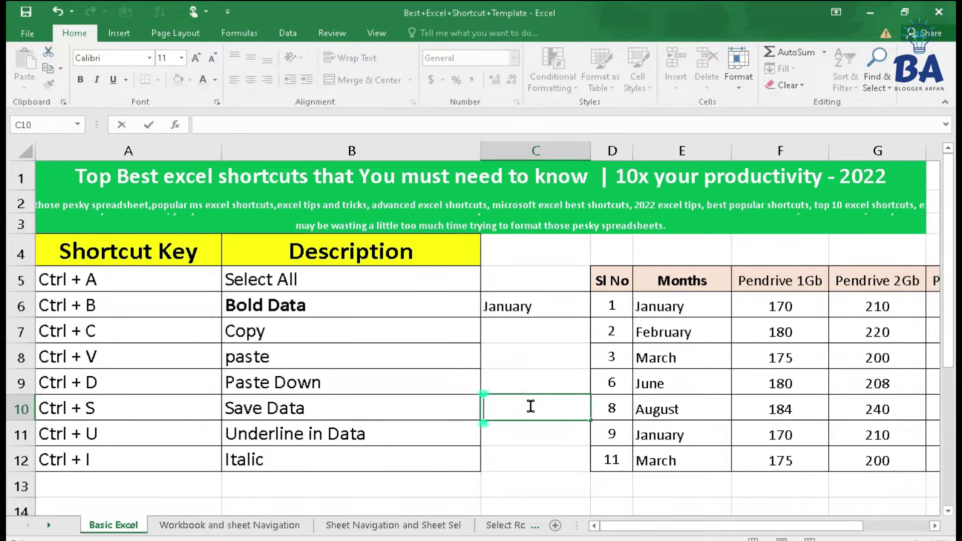
type("Appple")
left_click(531, 431)
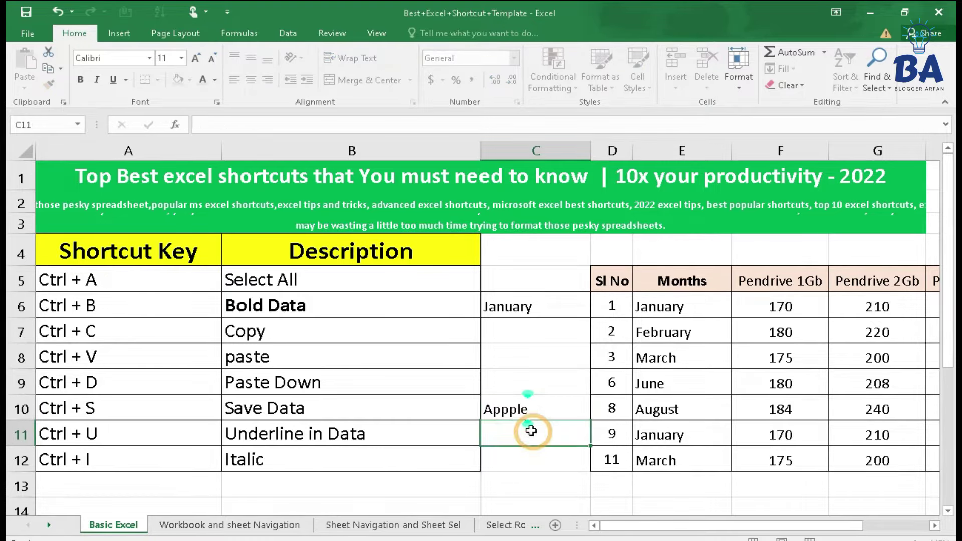
Underline Appple in C10 with Ctrl+U, toggling the underline off and on again.
left_click(526, 403)
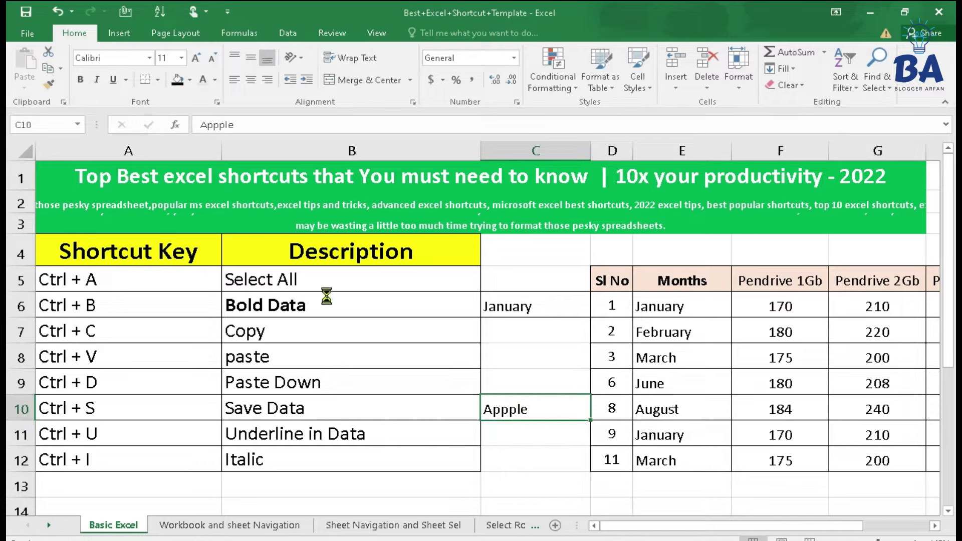
key("ctrl+u")
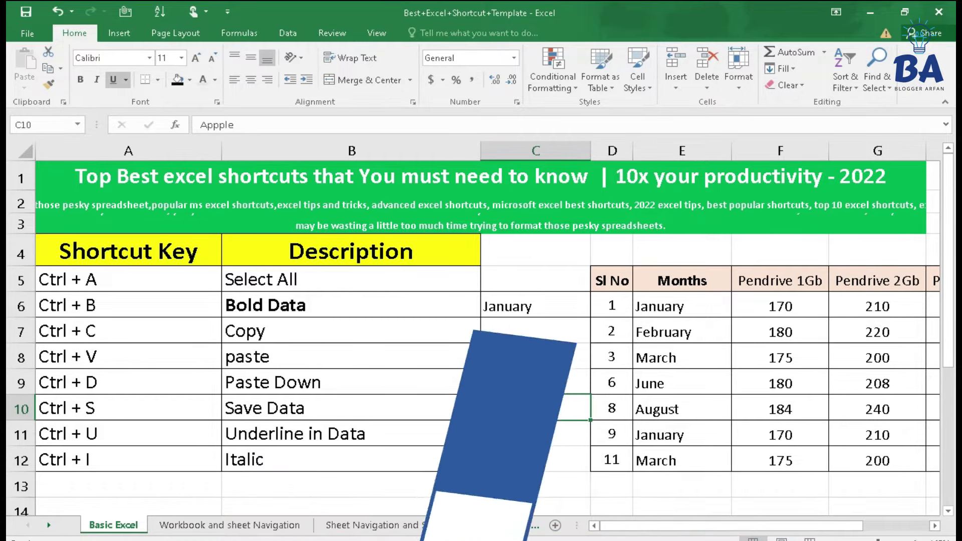
key("ctrl+u")
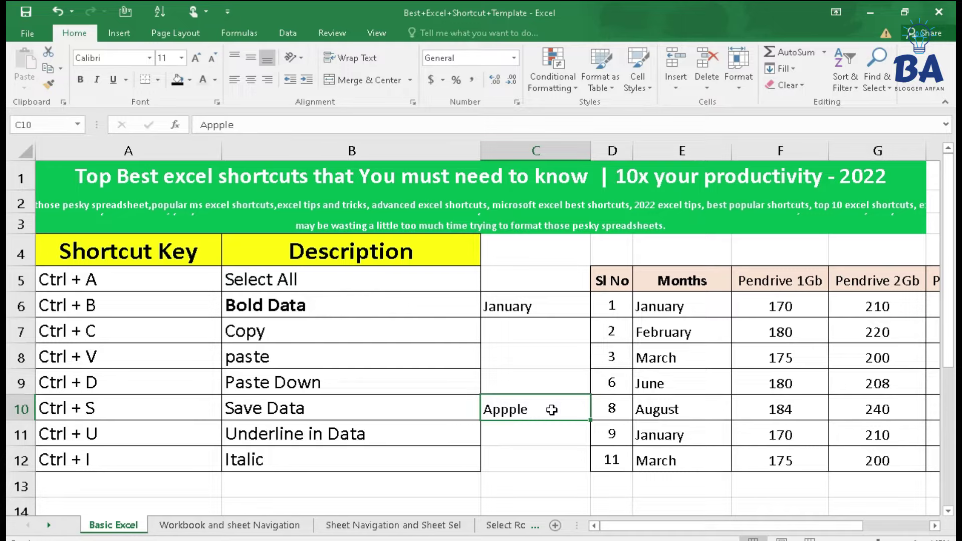
key("ctrl+u")
key("ctrl+u")
Enter the word apple in cell C12.
left_click(324, 457)
left_click(515, 408)
left_click(519, 460)
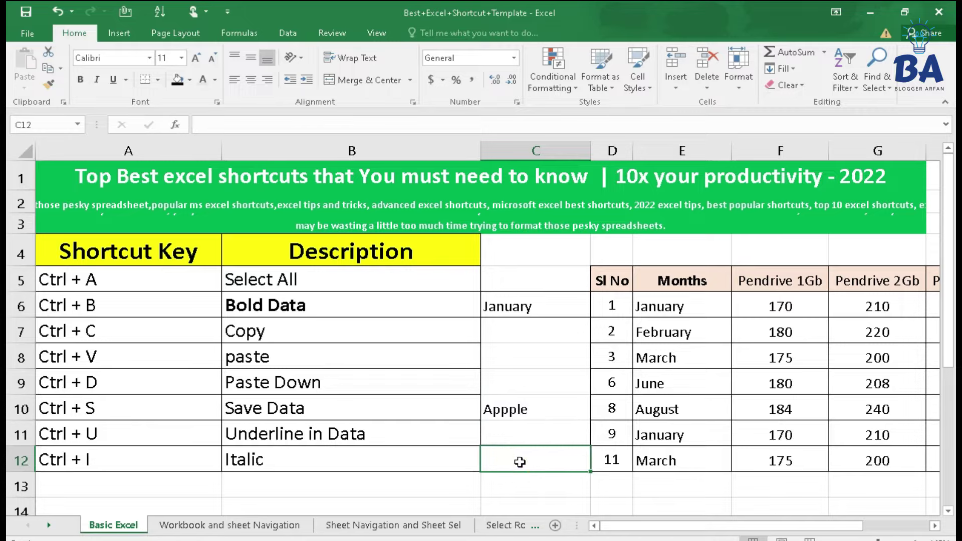
type("a-")
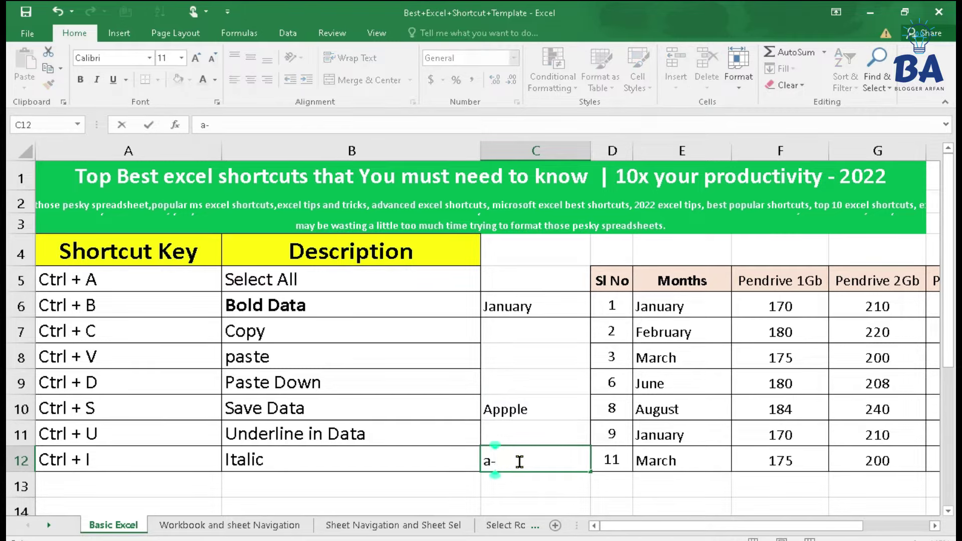
key("BackSpace")
type("ppl")
type("e")
key("ctrl+Return")
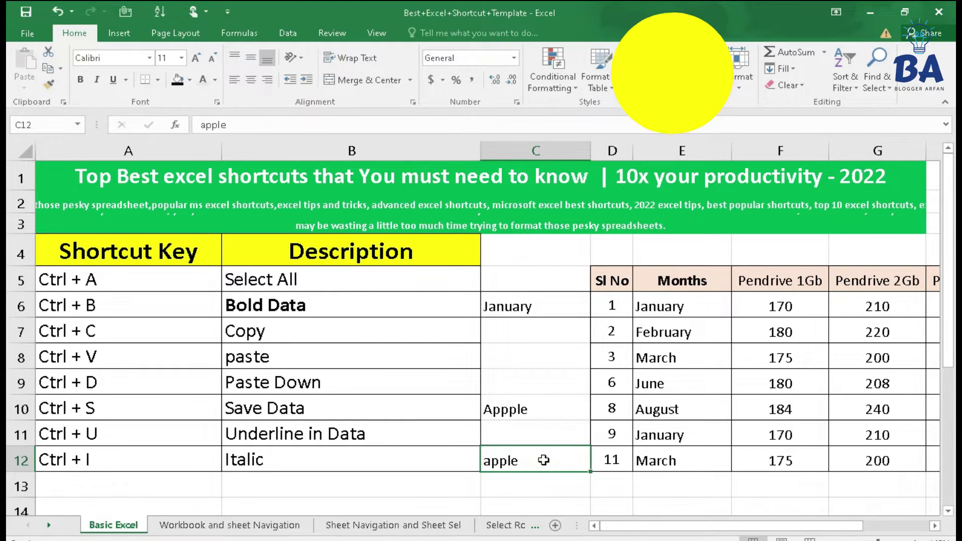
Italicize apple in C12, remove the italic, then go to the Workbook and sheet Navigation sheet.
key("ctrl+i")
left_click(102, 454)
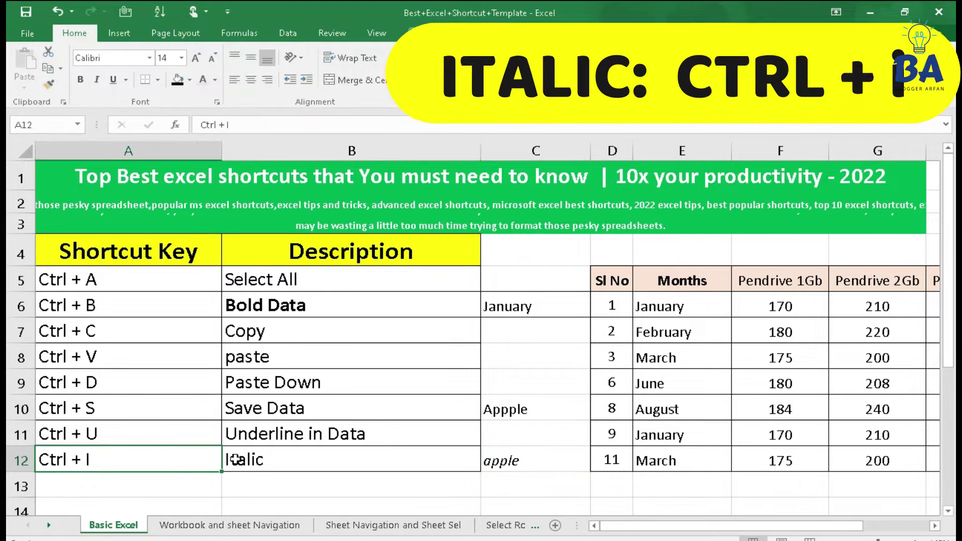
left_click(508, 461)
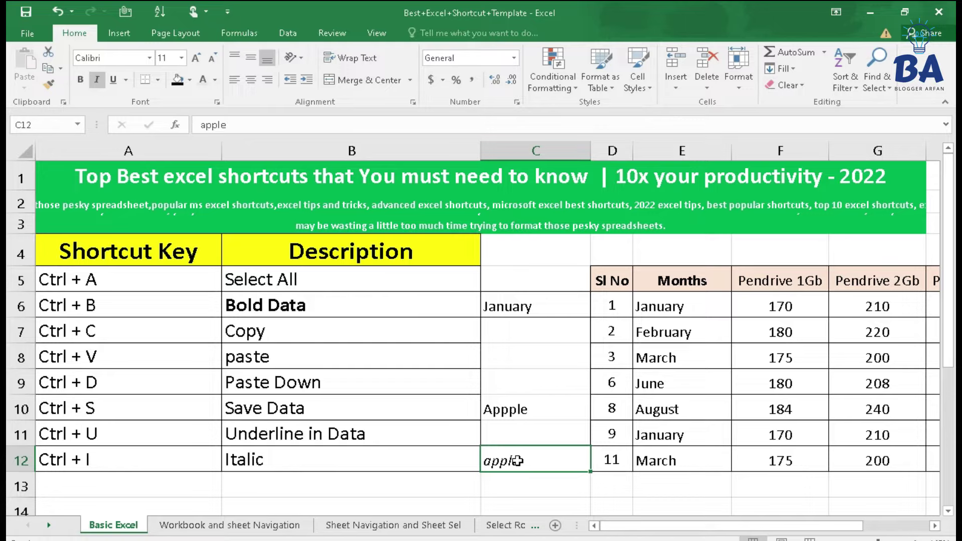
key("ctrl+i")
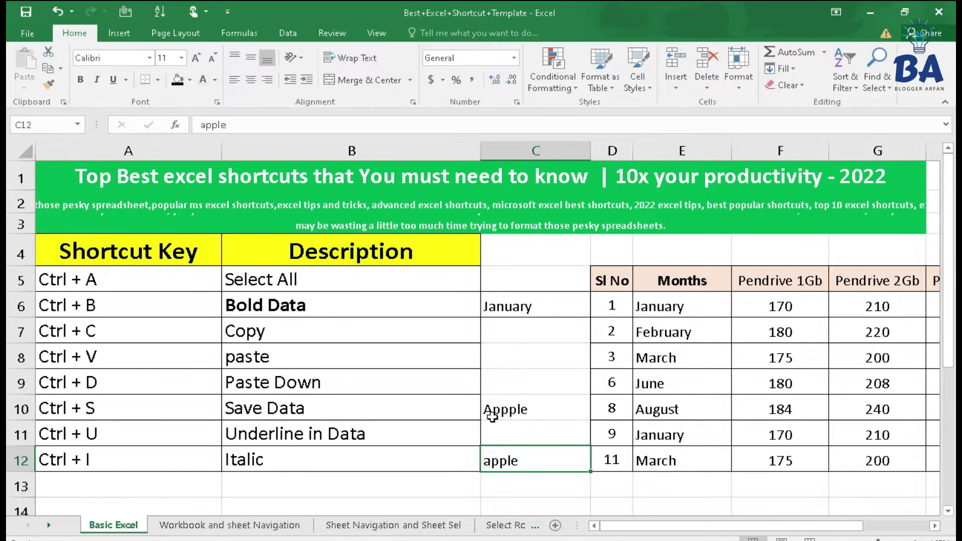
scroll(489, 421, "down", 2)
left_click(236, 527)
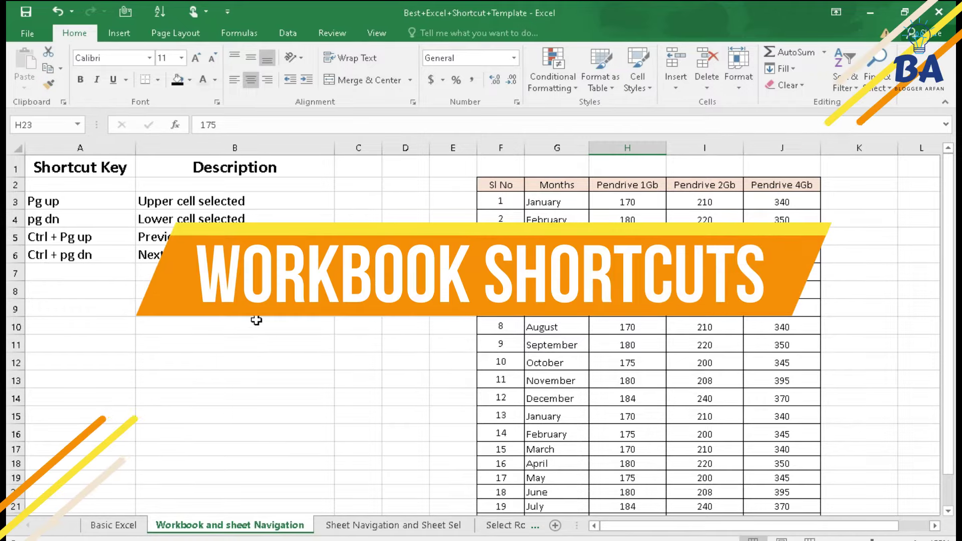
left_click(124, 201)
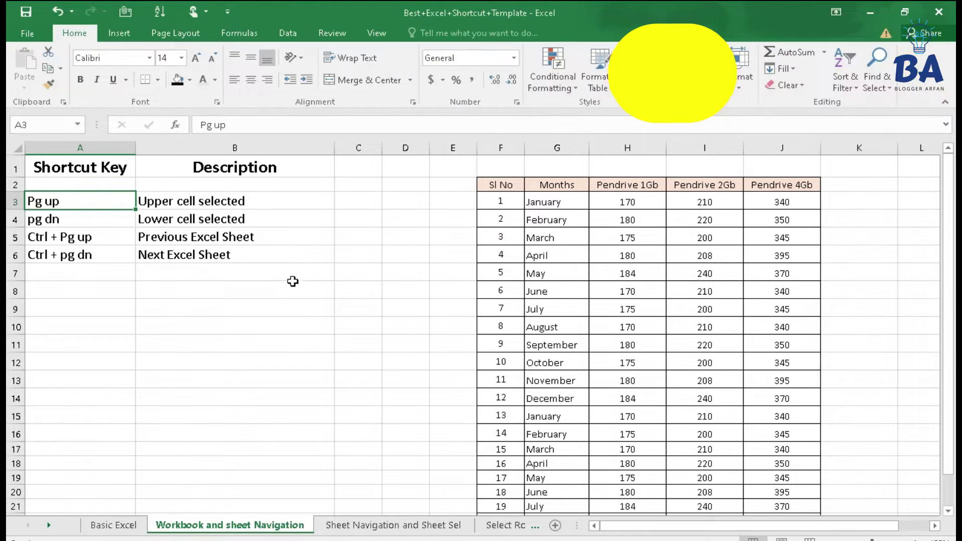
left_click(243, 209)
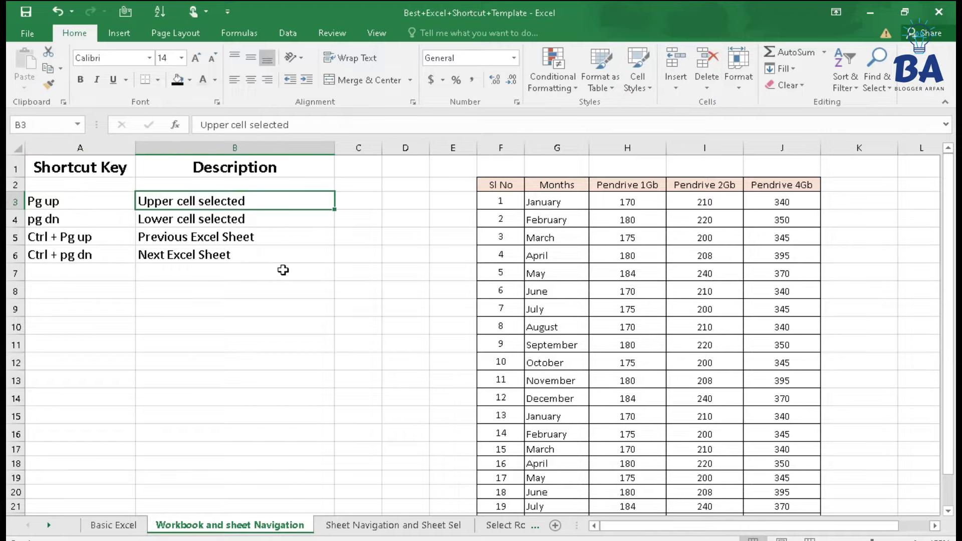
left_click(255, 221)
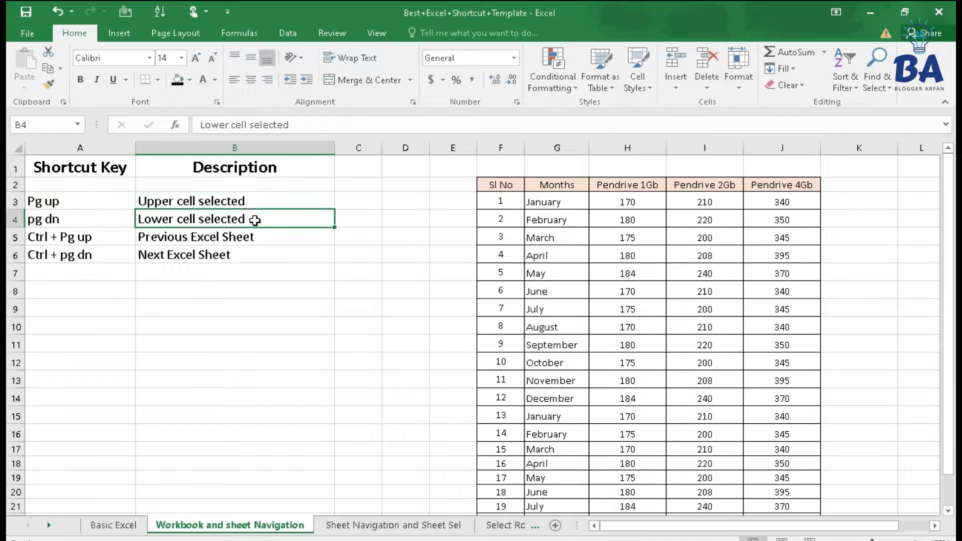
key("Up")
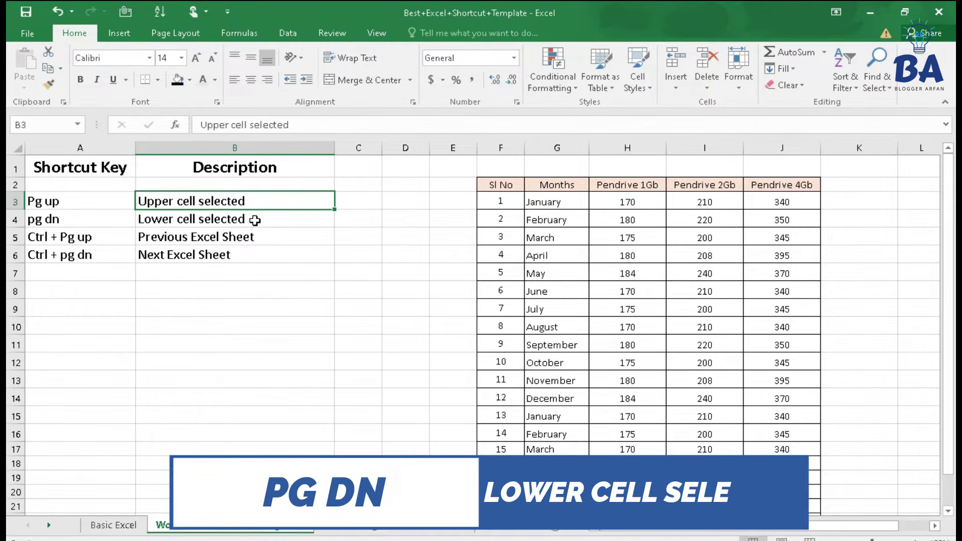
key("Down")
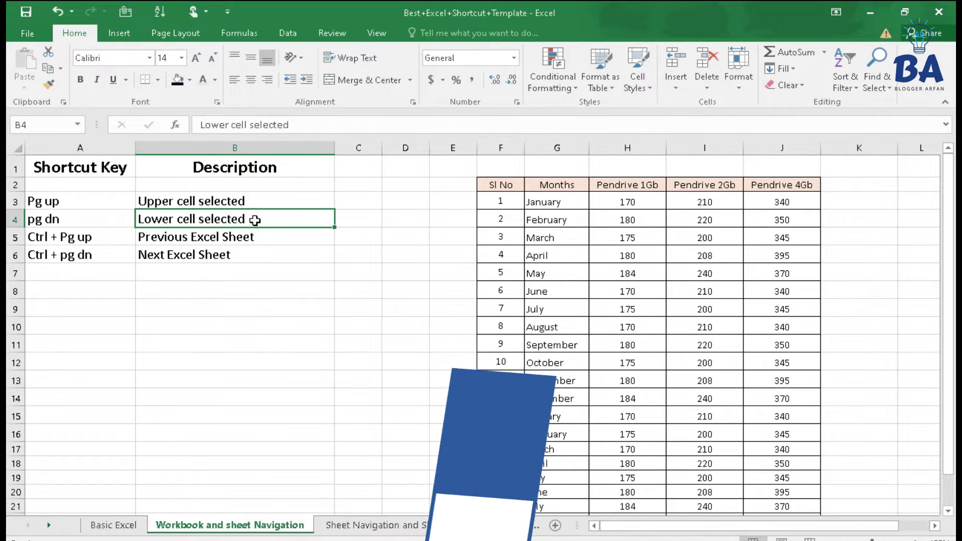
left_click(120, 238)
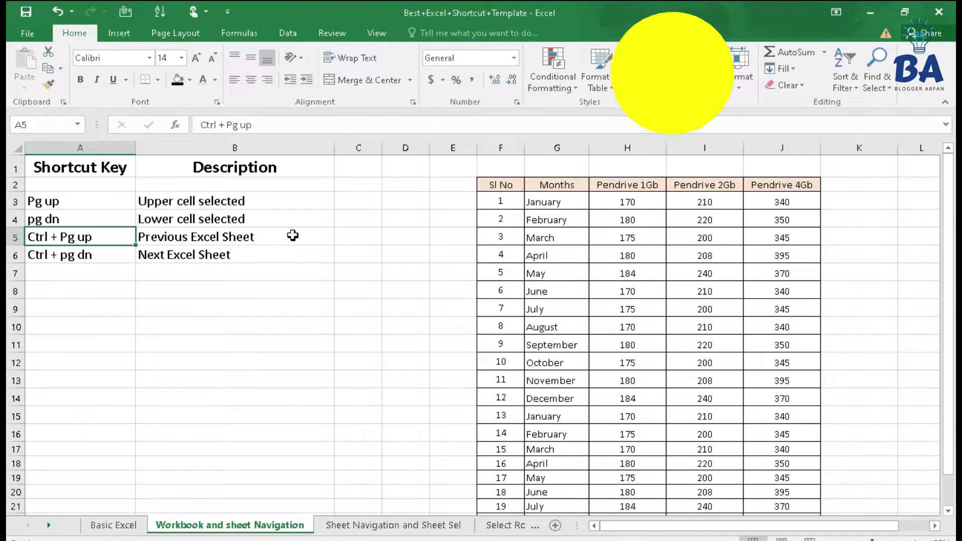
Move between sheets with Ctrl+Page Up and Ctrl+Page Down, returning to Workbook and sheet Navigation.
left_click(293, 238)
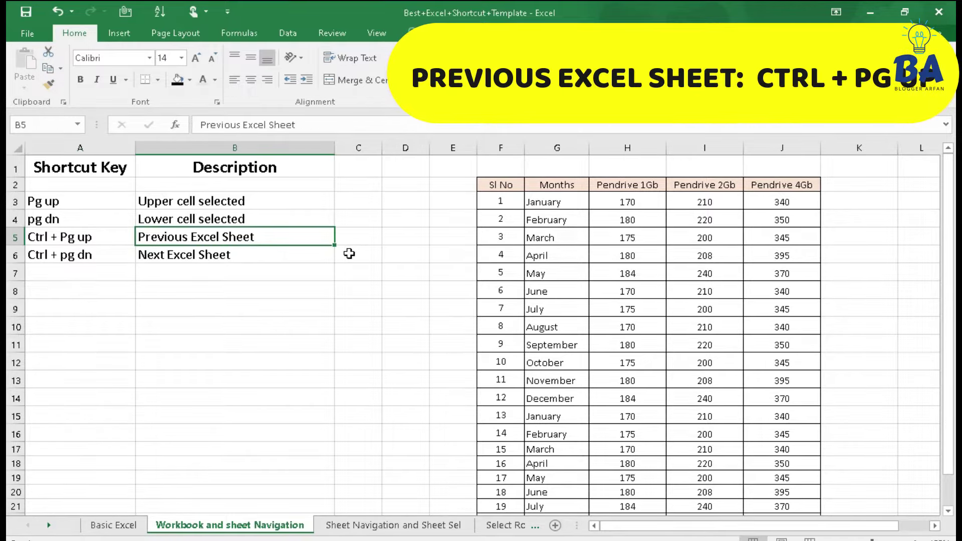
key("ctrl+Page_Up")
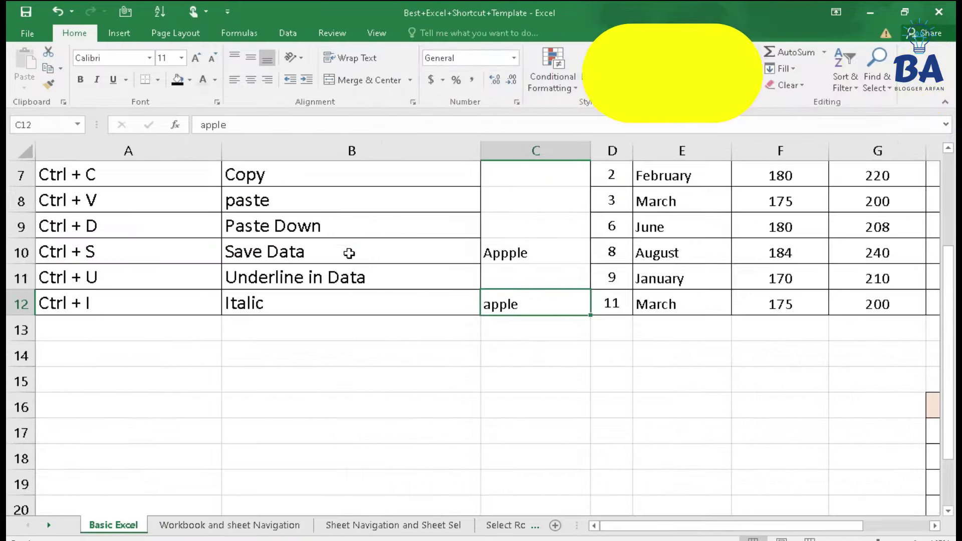
scroll(393, 365, "up", 2)
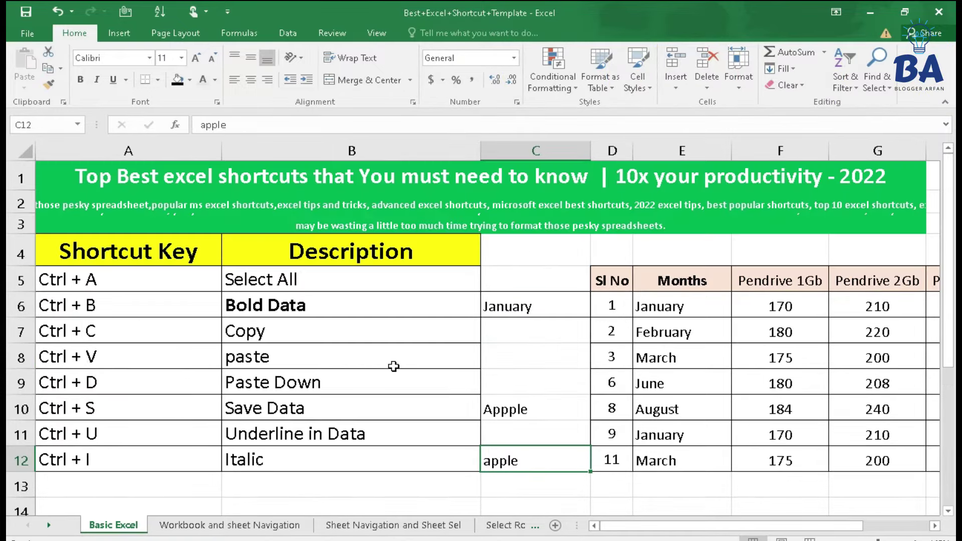
left_click(254, 526)
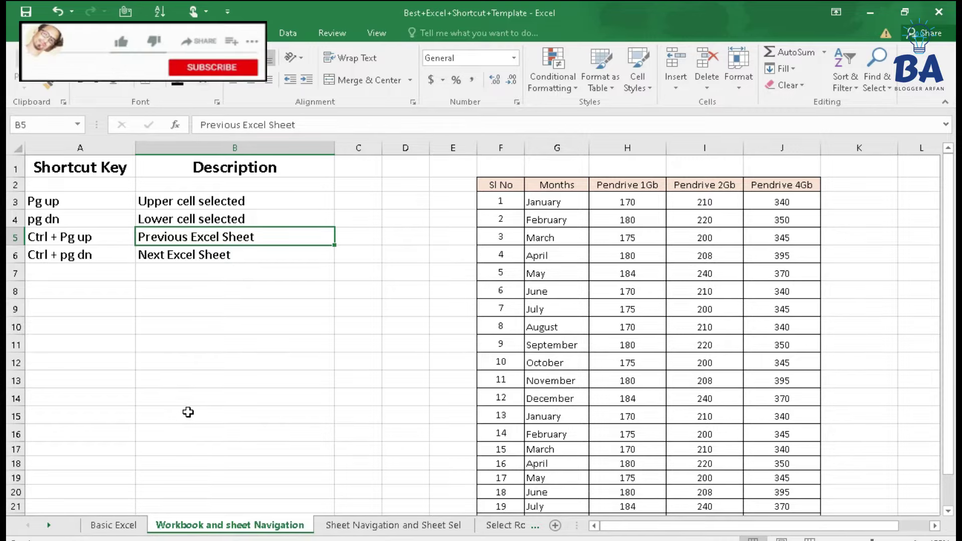
key("ctrl+Page_Up")
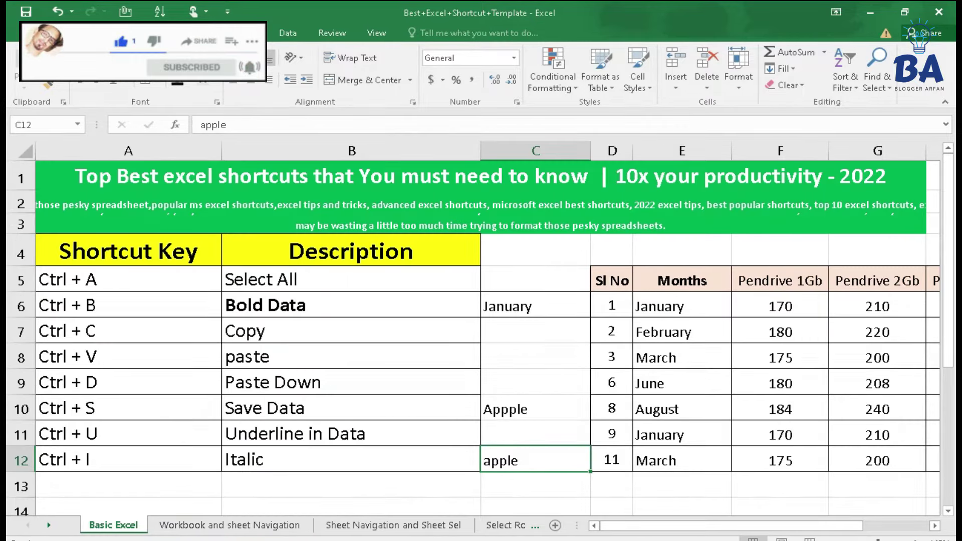
left_click(230, 525)
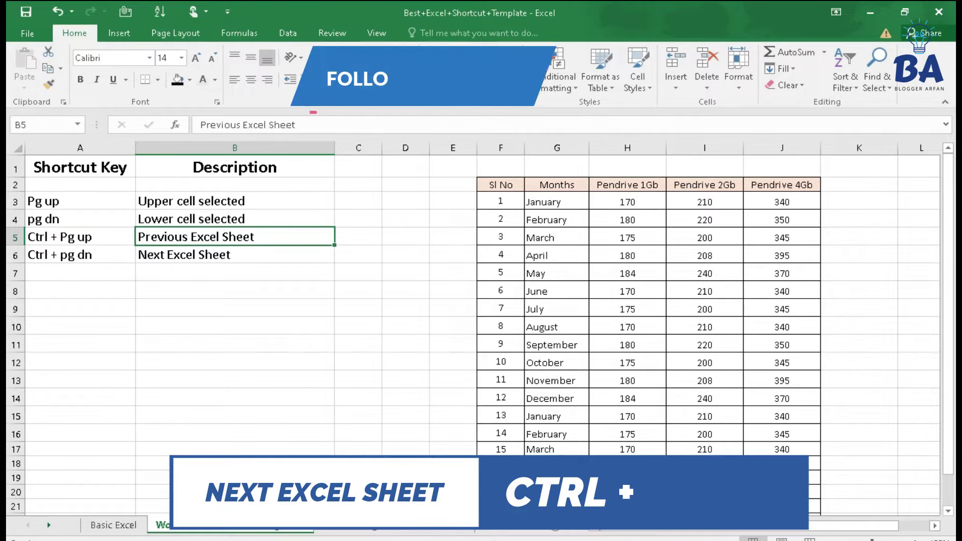
key("ctrl+Page_Down")
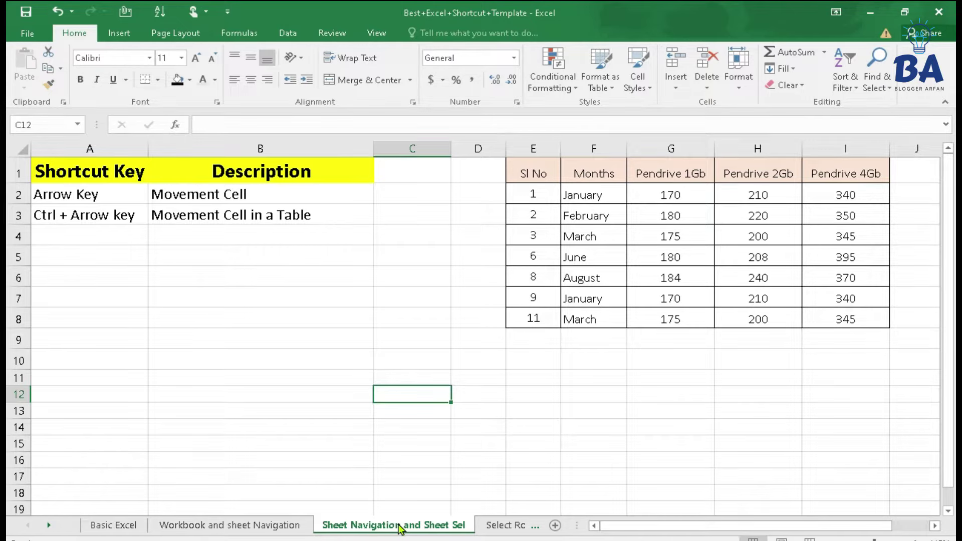
left_click(260, 527)
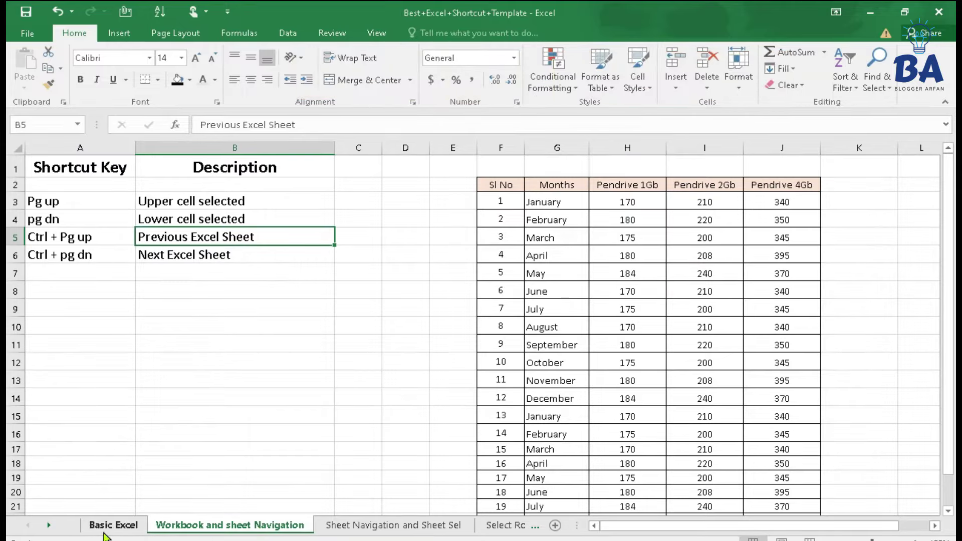
Switch to the Sheet Navigation and Sheet Sel sheet.
left_click(112, 253)
left_click(230, 255)
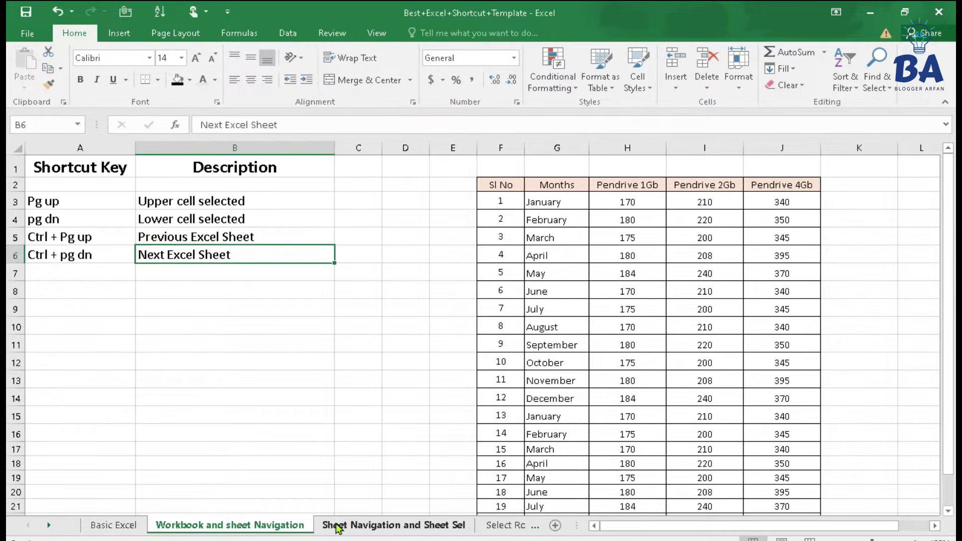
left_click(394, 527)
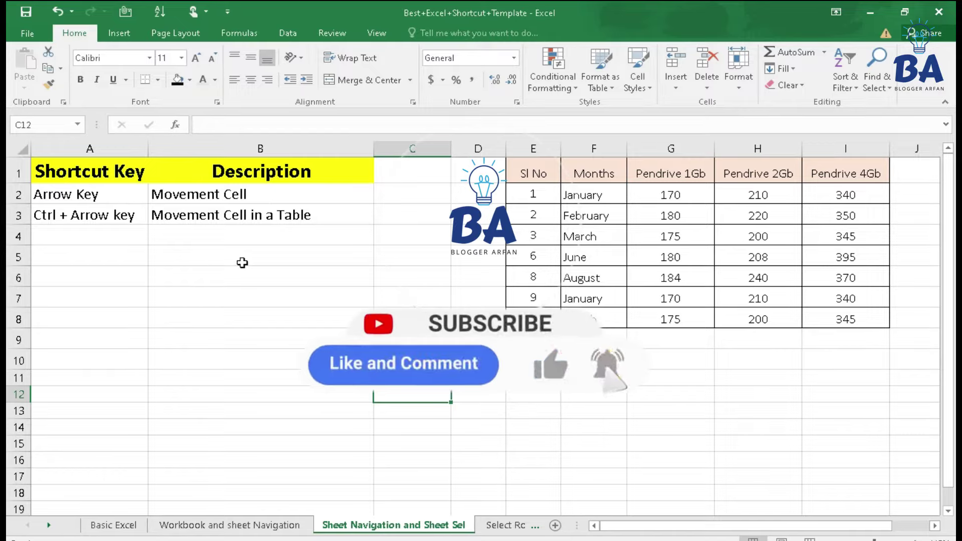
left_click(269, 198)
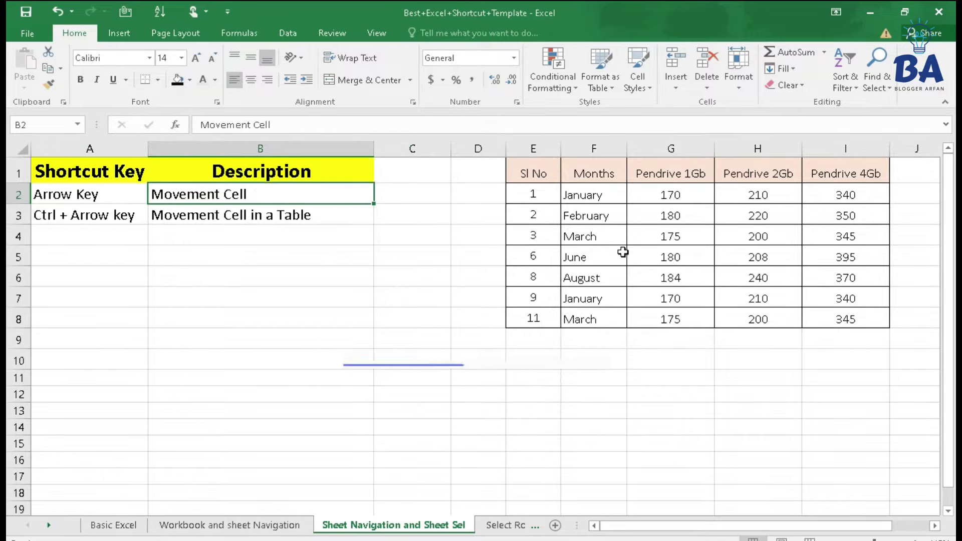
left_click(699, 253)
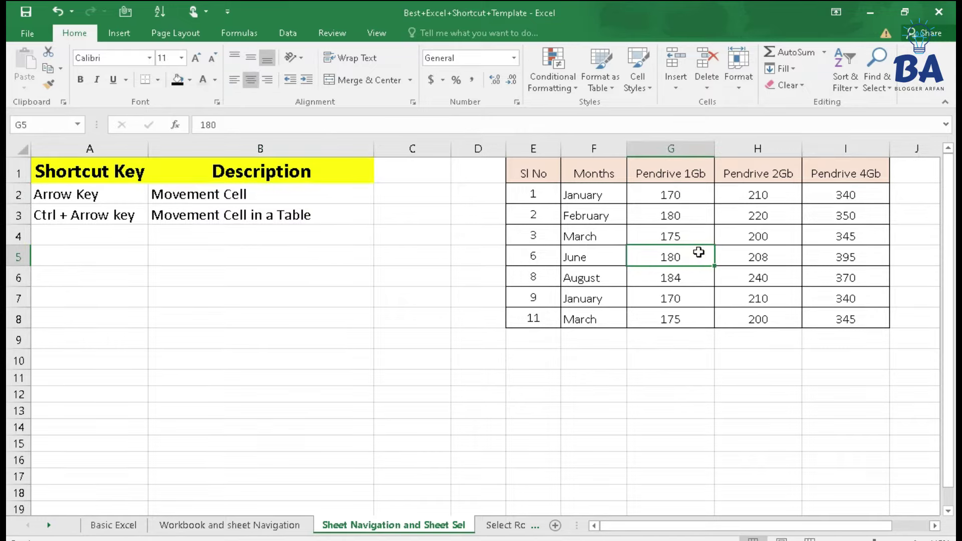
key("Down")
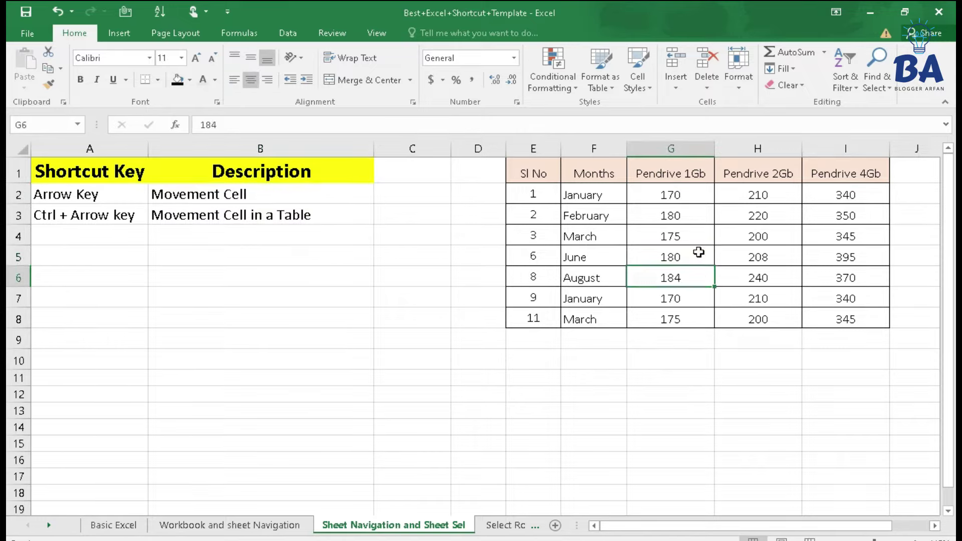
key("Down")
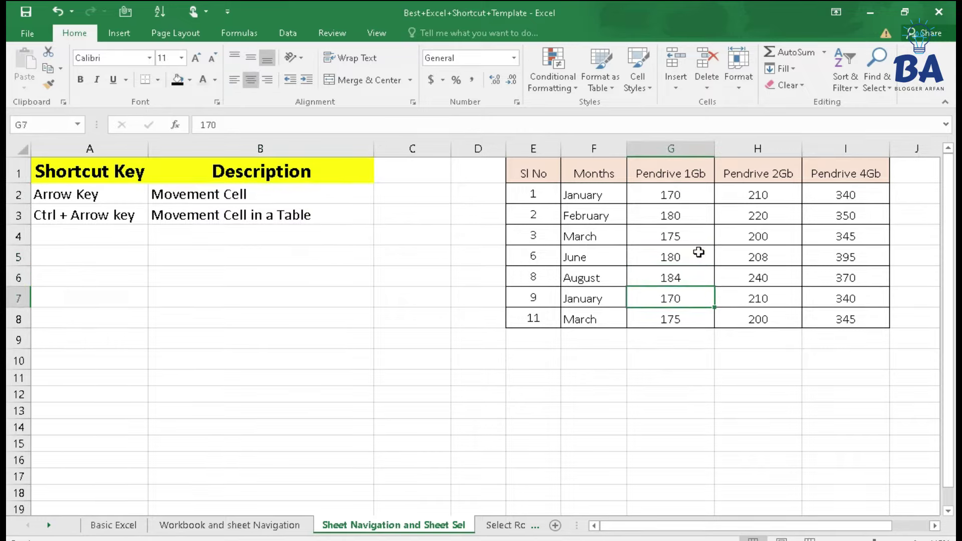
key("Up")
key("Up")
key("Up")
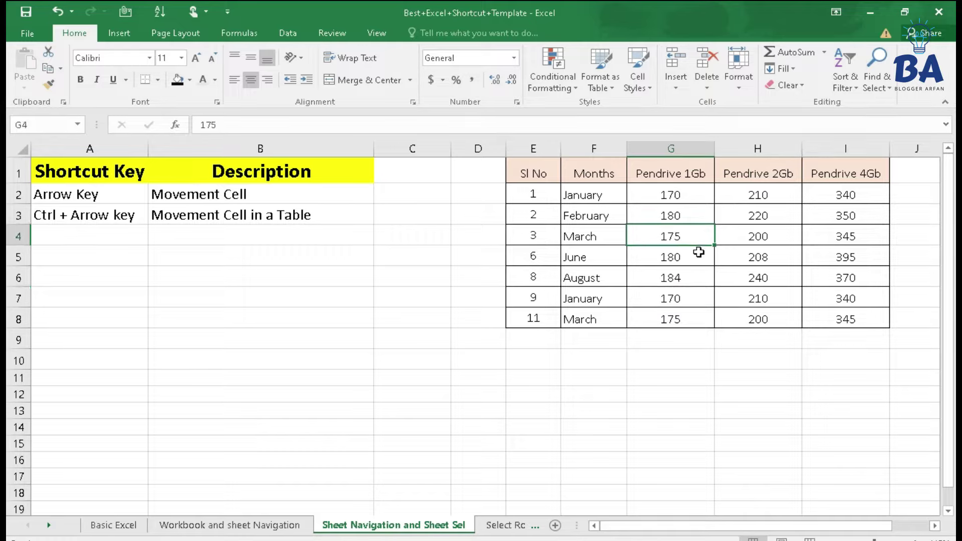
key("Up")
key("Up")
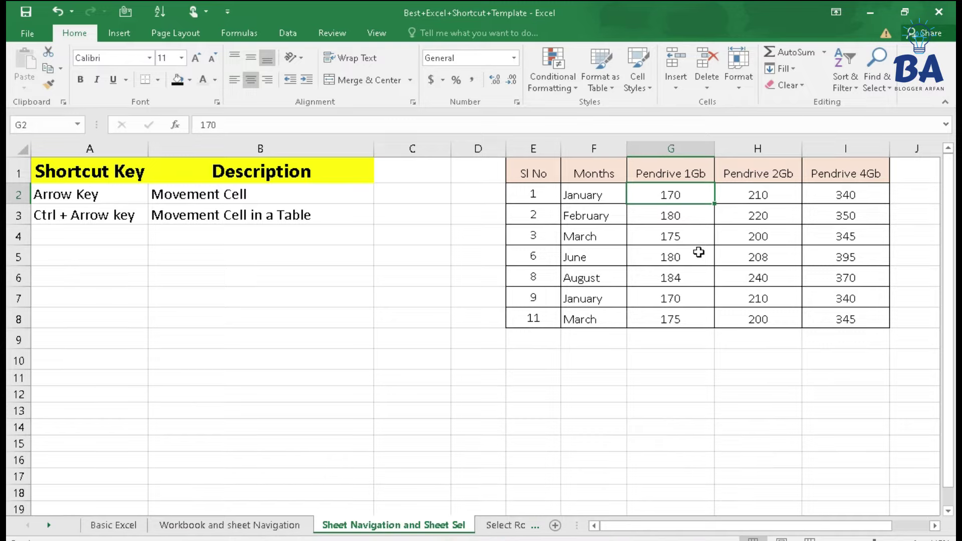
key("Left")
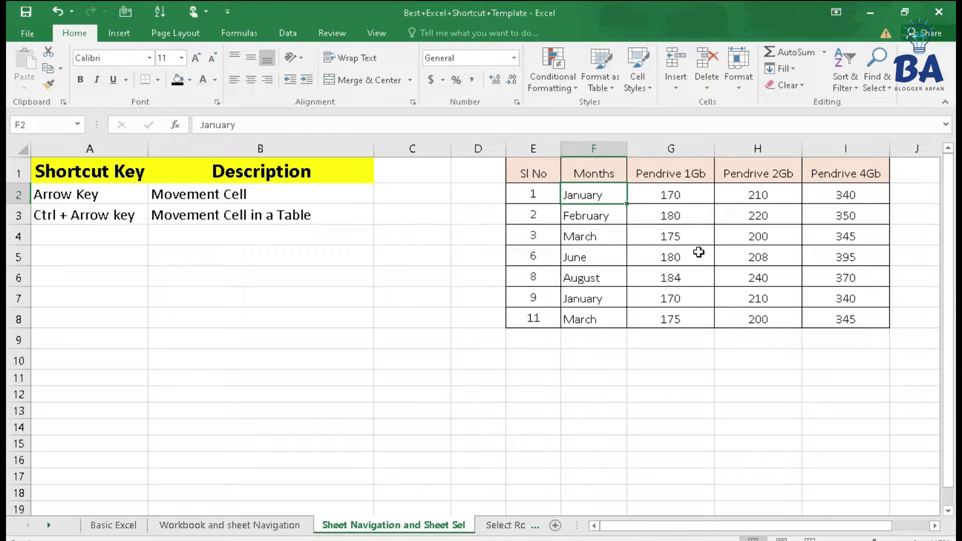
key("Right")
key("Right")
key("Right")
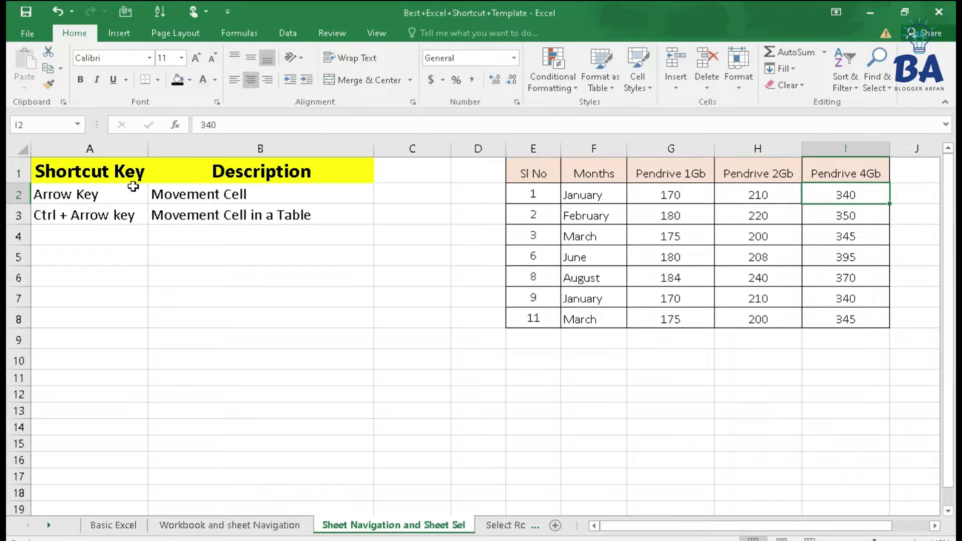
left_click(282, 197)
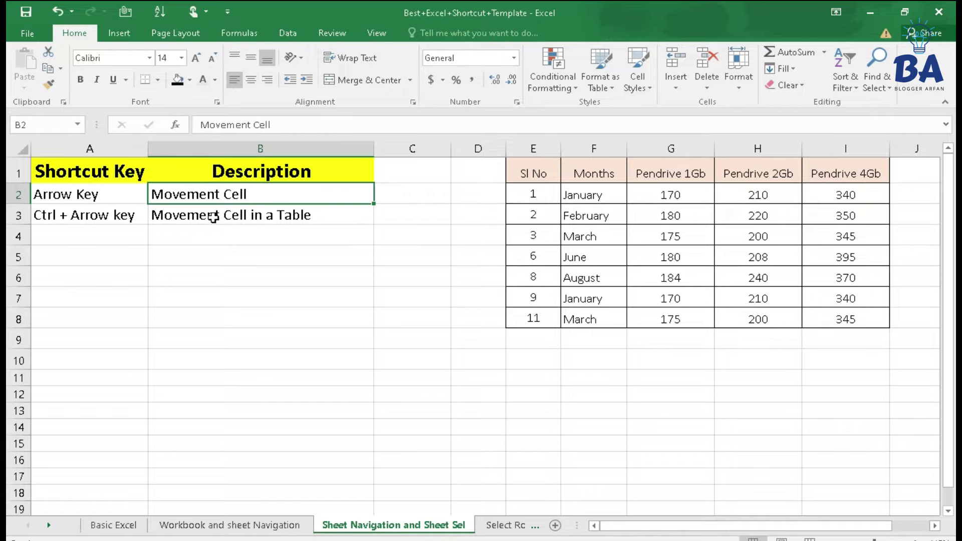
left_click(230, 218)
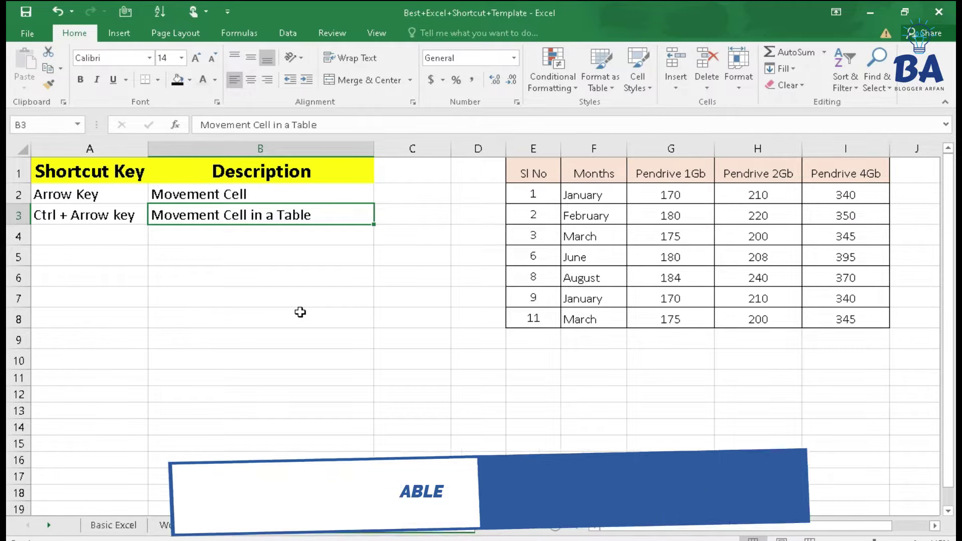
key("ctrl+Up")
key("ctrl+Down")
key("ctrl+Down")
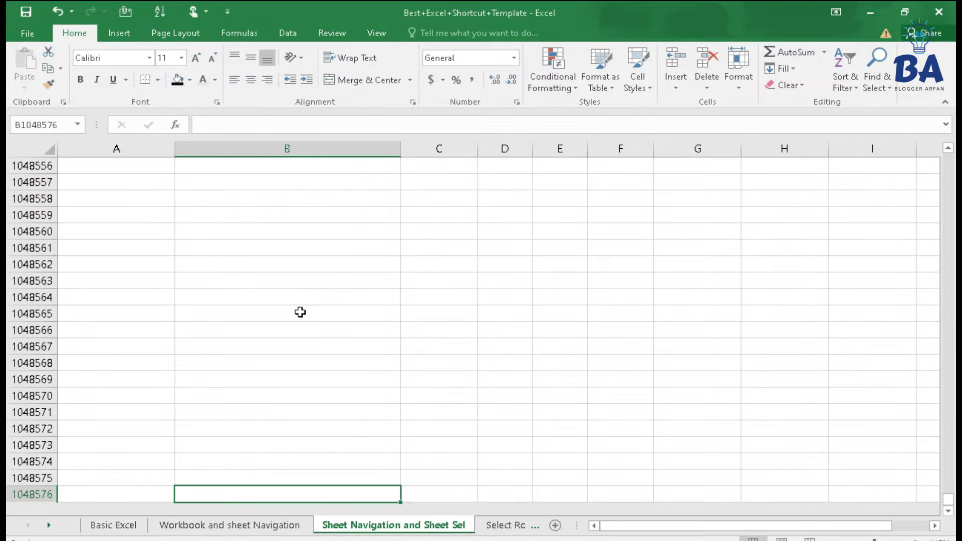
key("ctrl+Up")
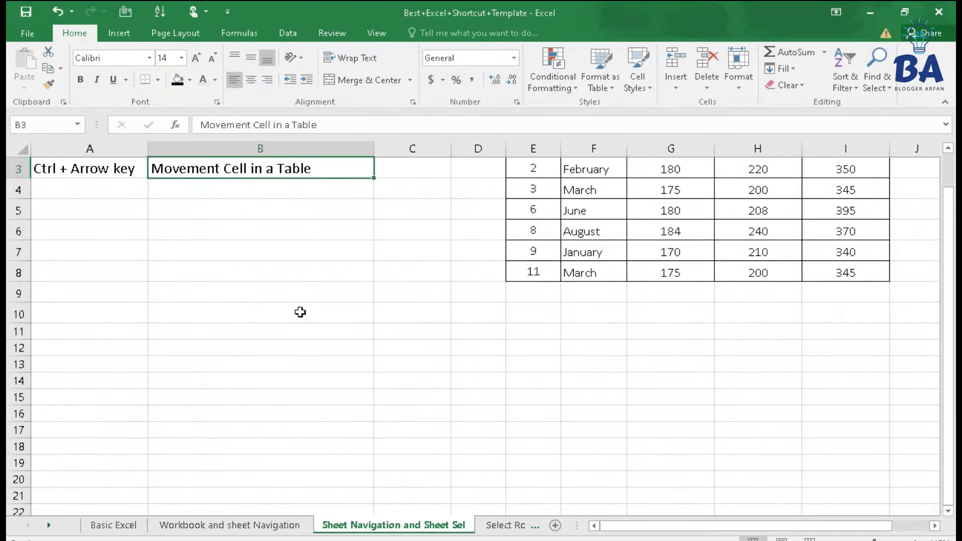
key("ctrl+Up")
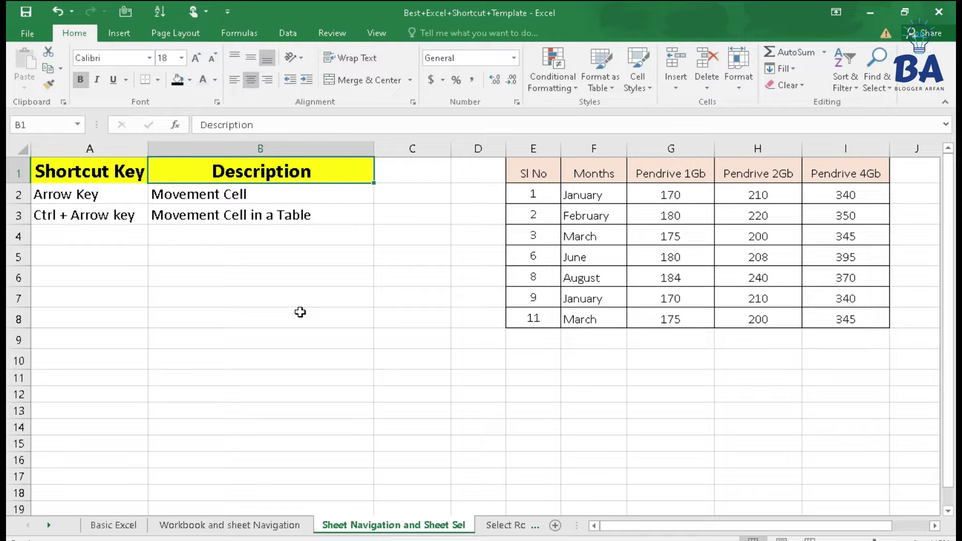
key("ctrl+Down")
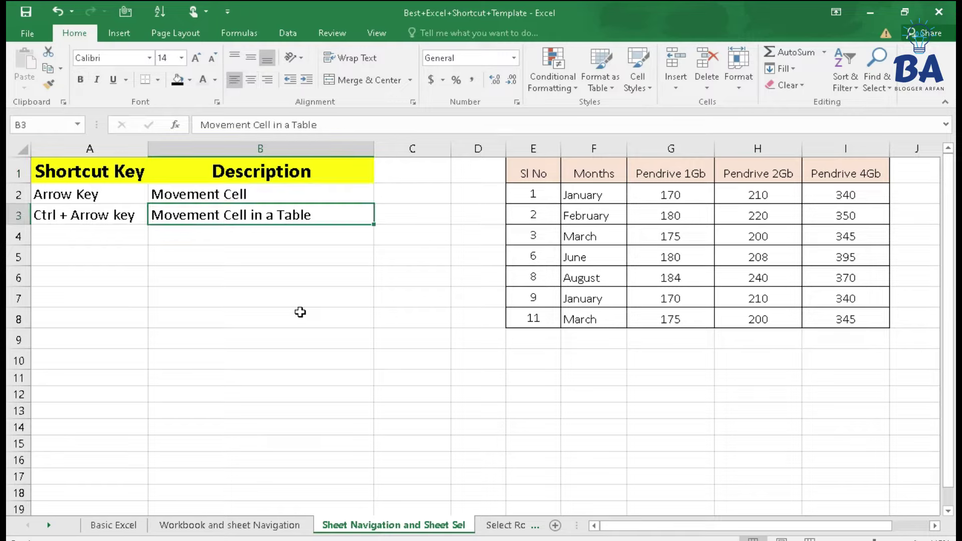
key("ctrl+Down")
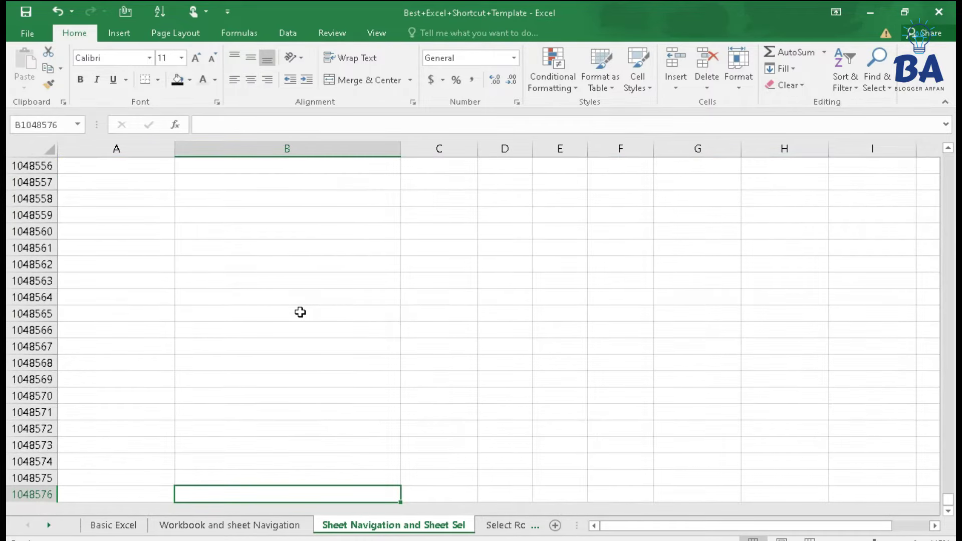
left_click(32, 496)
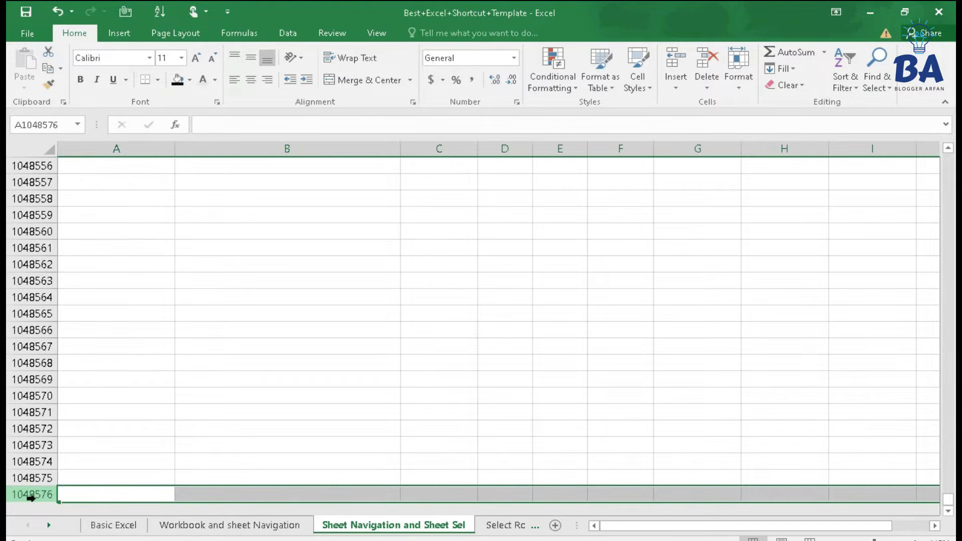
left_click(240, 495)
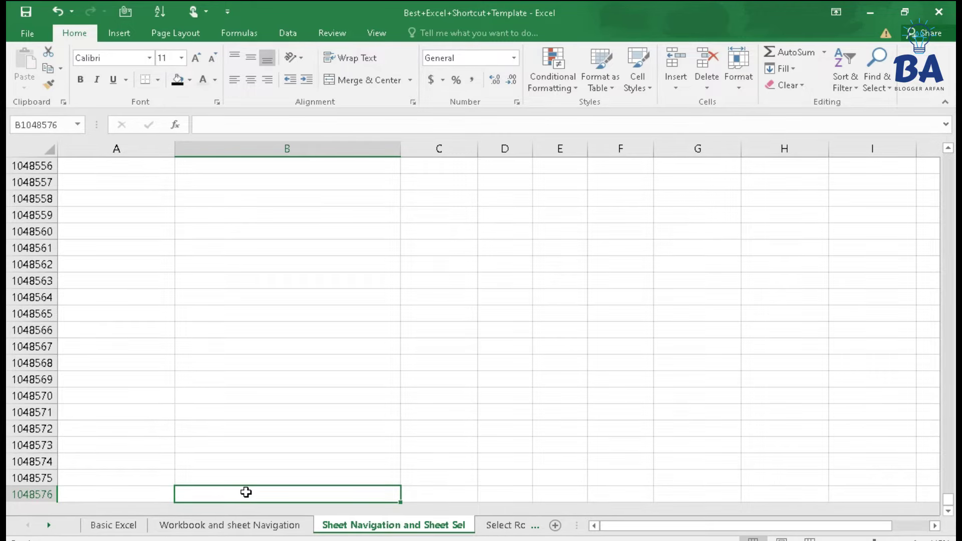
key("ctrl+Up")
key("ctrl+Up")
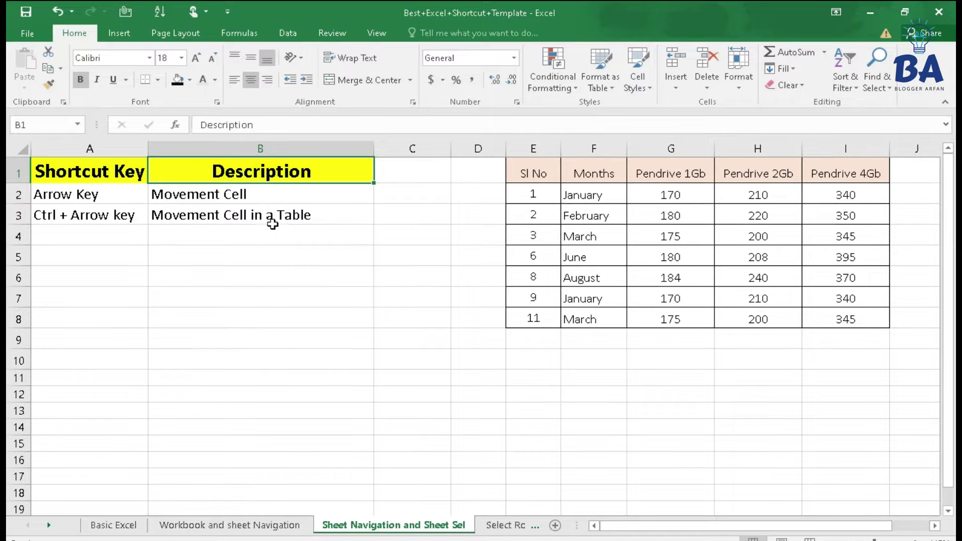
left_click(69, 178)
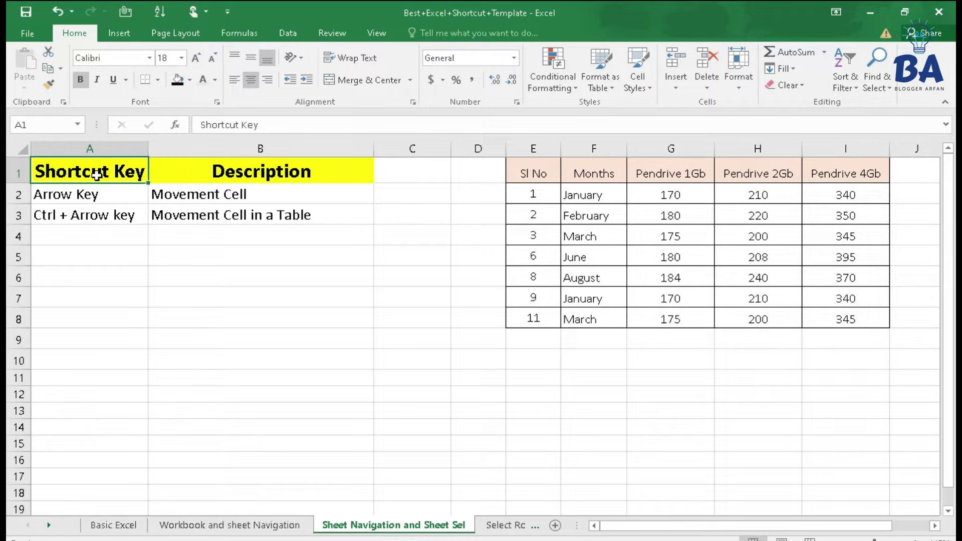
left_click(70, 150)
left_click(71, 169)
key("ctrl+Right")
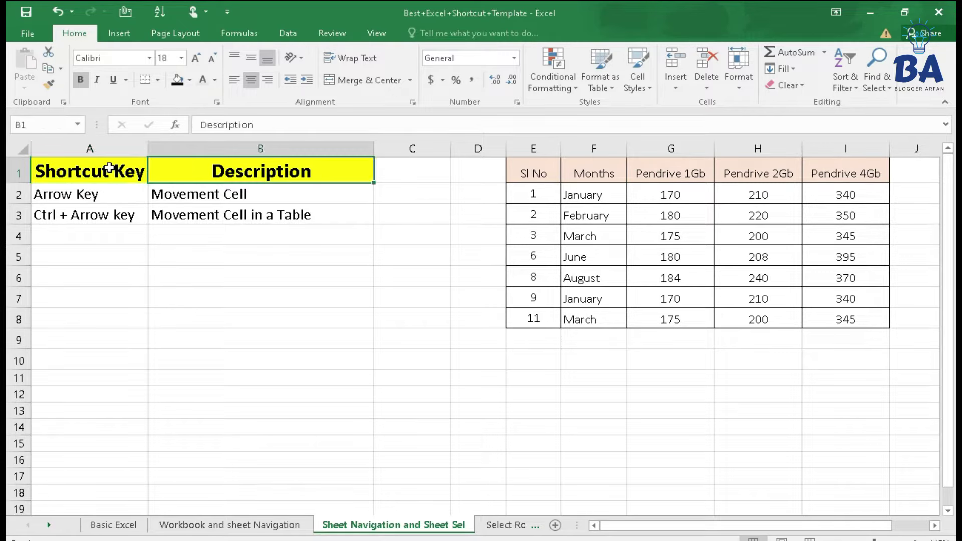
key("ctrl+Right")
key("ctrl+Right")
key("ctrl+Right")
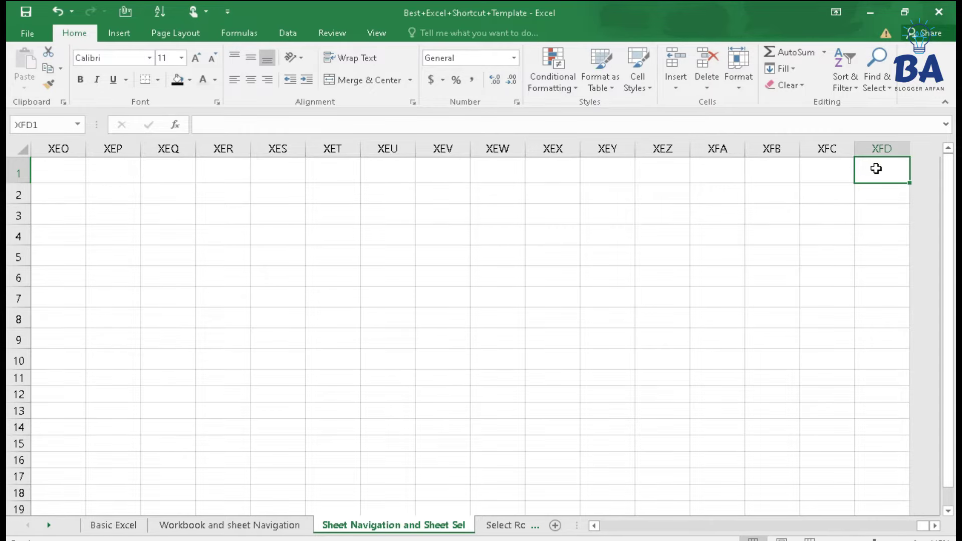
key("ctrl+Left")
key("ctrl+Left")
key("ctrl+Left")
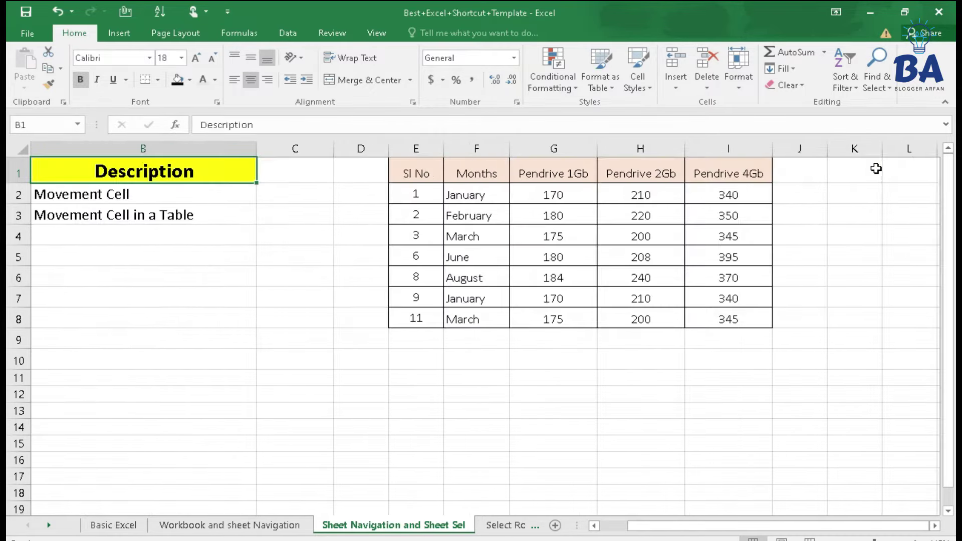
key("ctrl+Left")
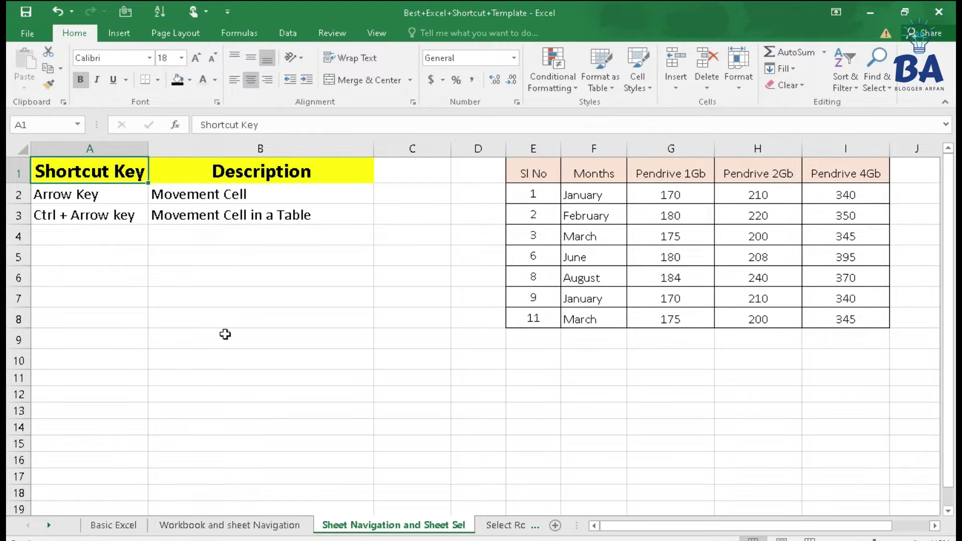
Open the Select Row and Column sheet, select column A, and check cell A33.
left_click(511, 526)
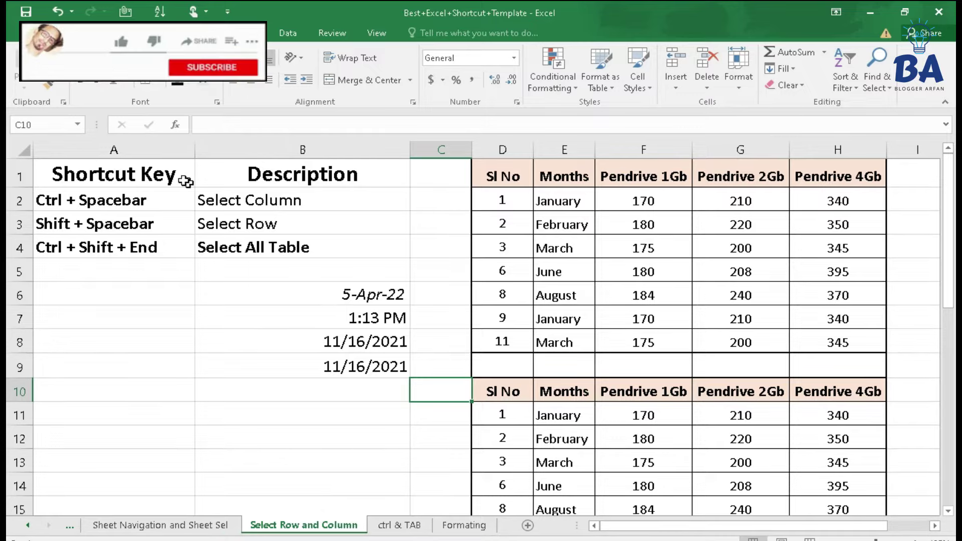
left_click(151, 144)
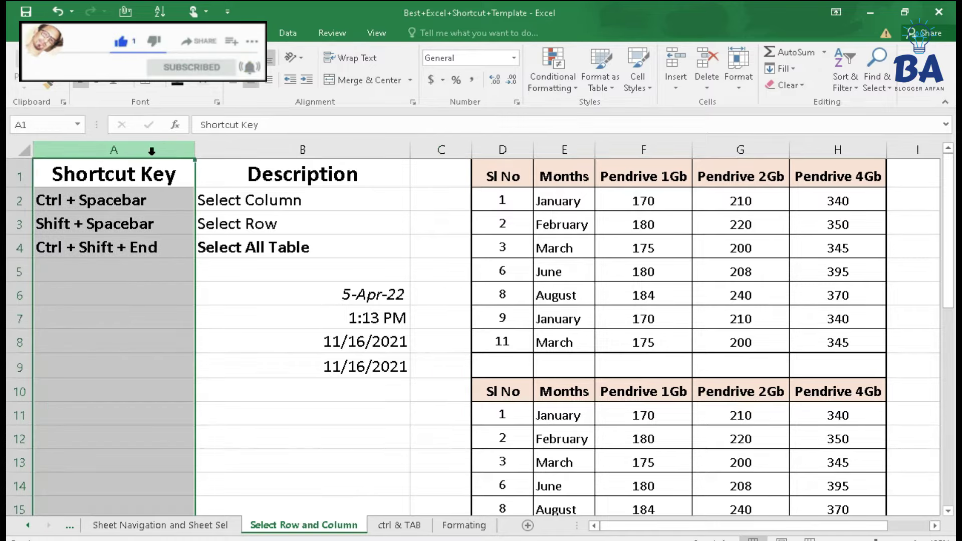
scroll(163, 209, "down", 5)
scroll(157, 286, "down", 1)
scroll(142, 262, "down", 3)
left_click(142, 262)
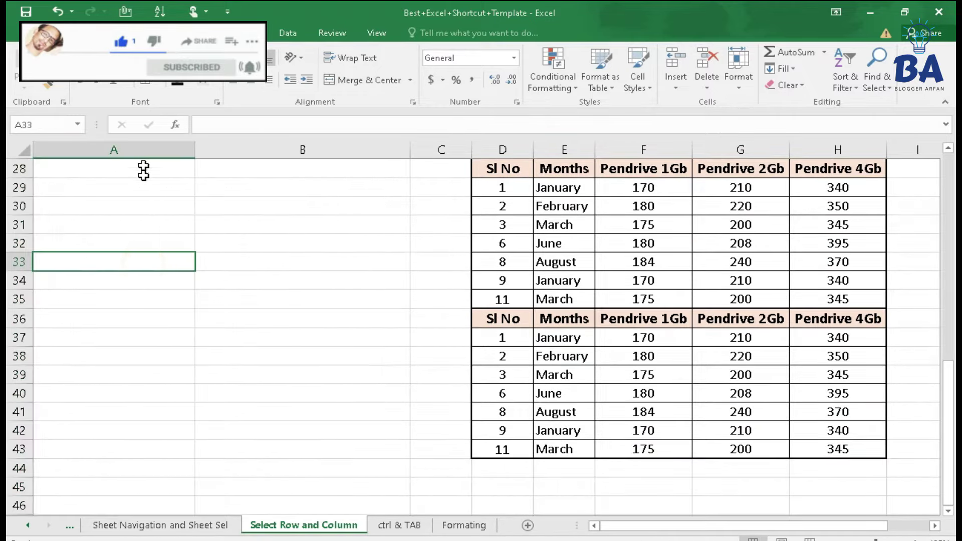
Select all of column A from cell A2 with Ctrl+Spacebar.
scroll(147, 224, "up", 3)
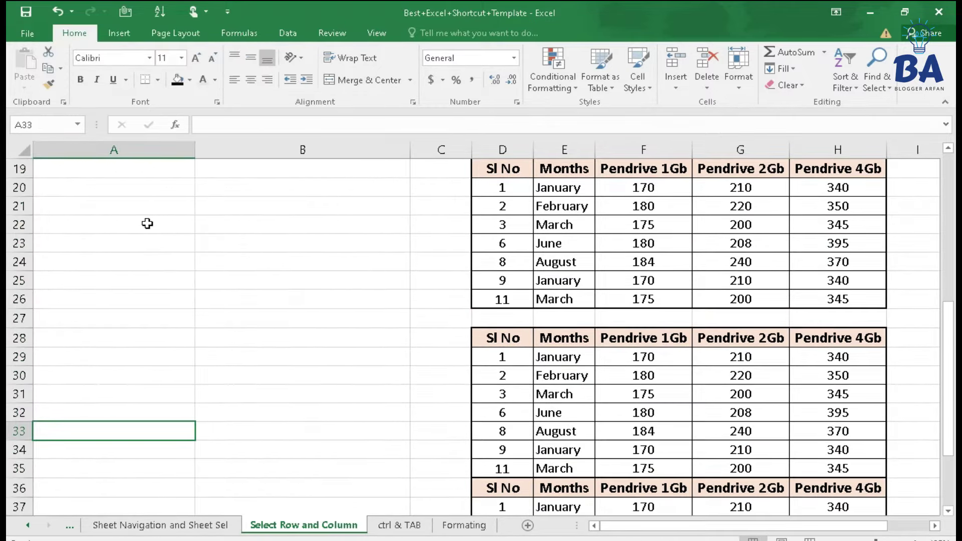
scroll(160, 236, "up", 2)
scroll(175, 247, "up", 5)
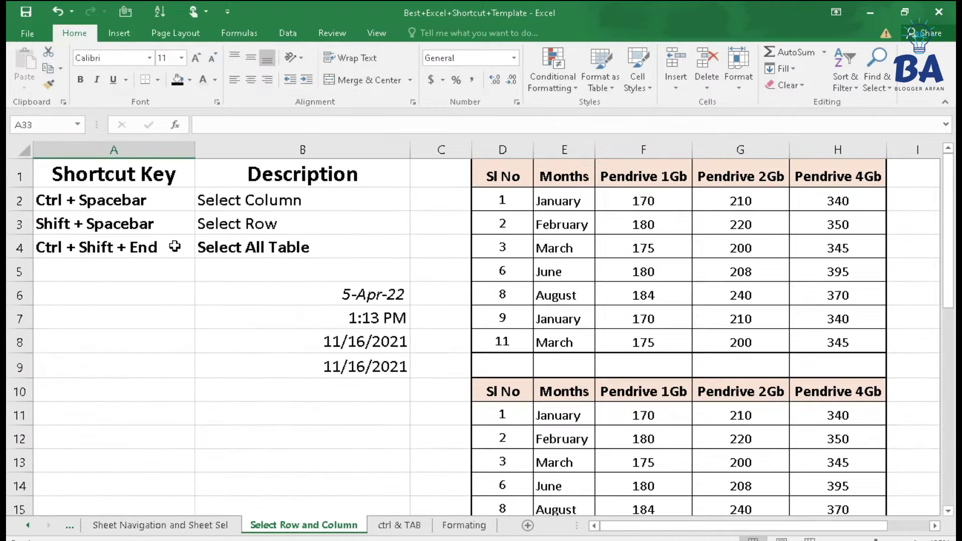
left_click(174, 333)
left_click(174, 203)
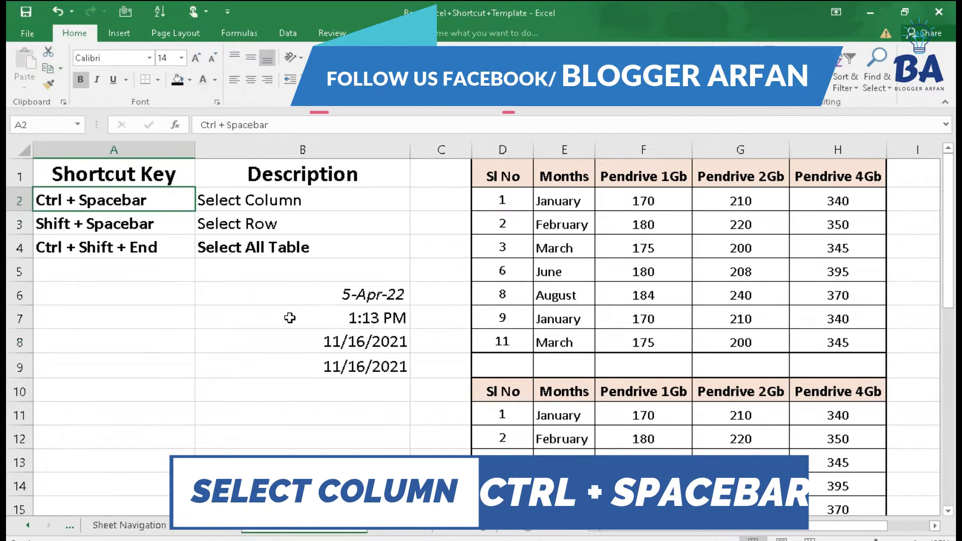
key("ctrl+space")
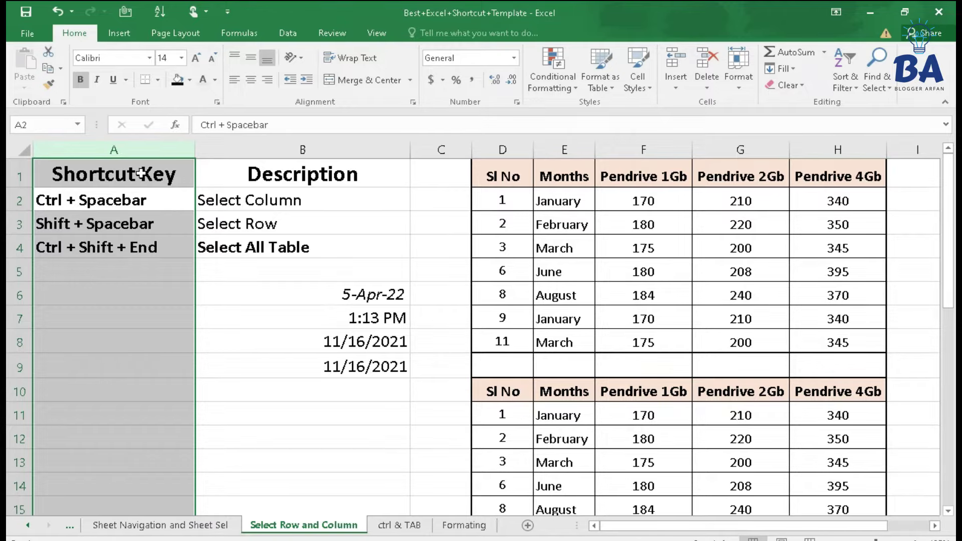
Select row 3 with Shift+Spacebar, then drag-select the data range D1:H13.
left_click(274, 227)
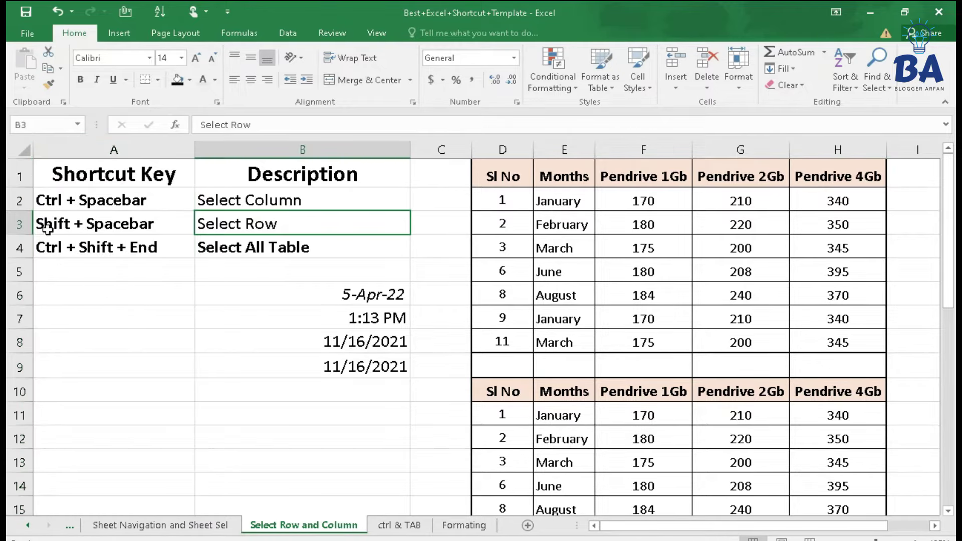
left_click_drag(62, 224, 499, 223)
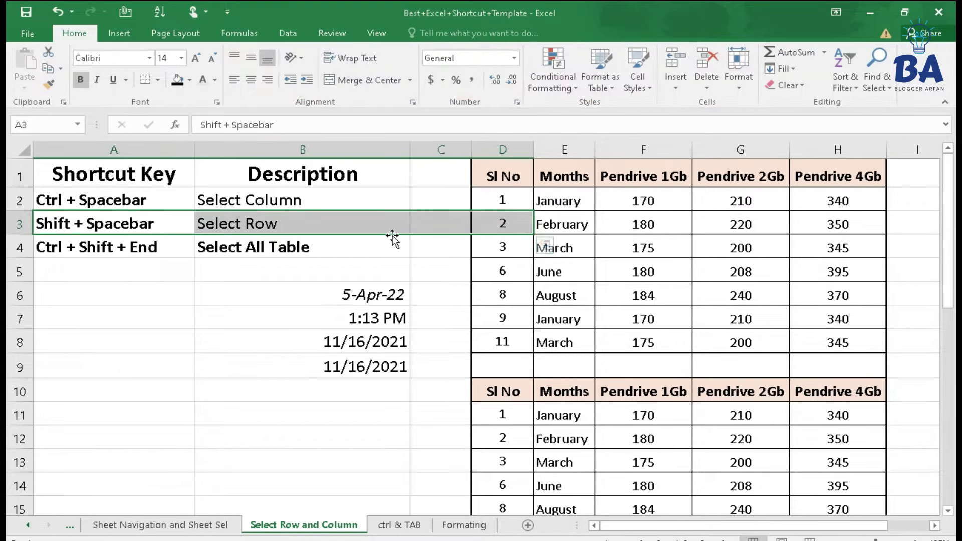
left_click(254, 275)
left_click(92, 229)
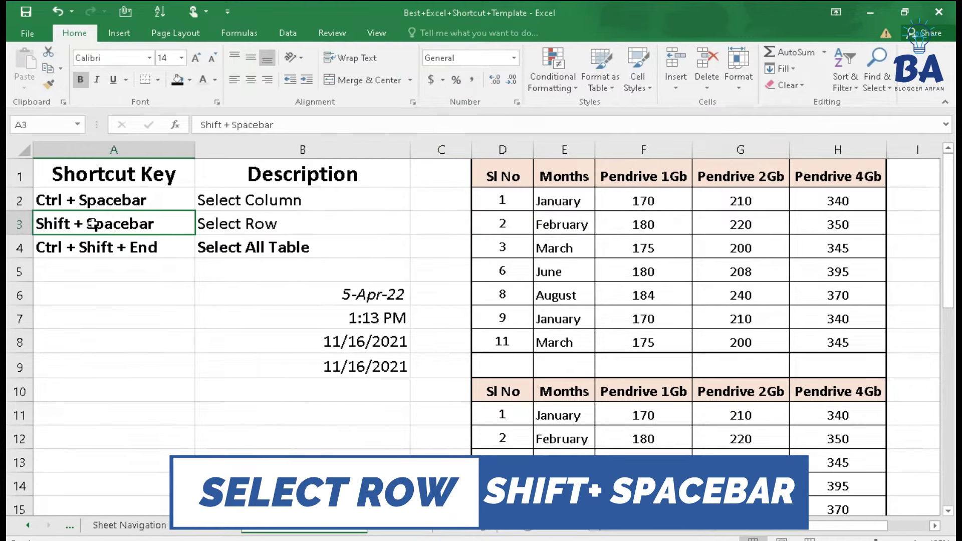
key("shift+space")
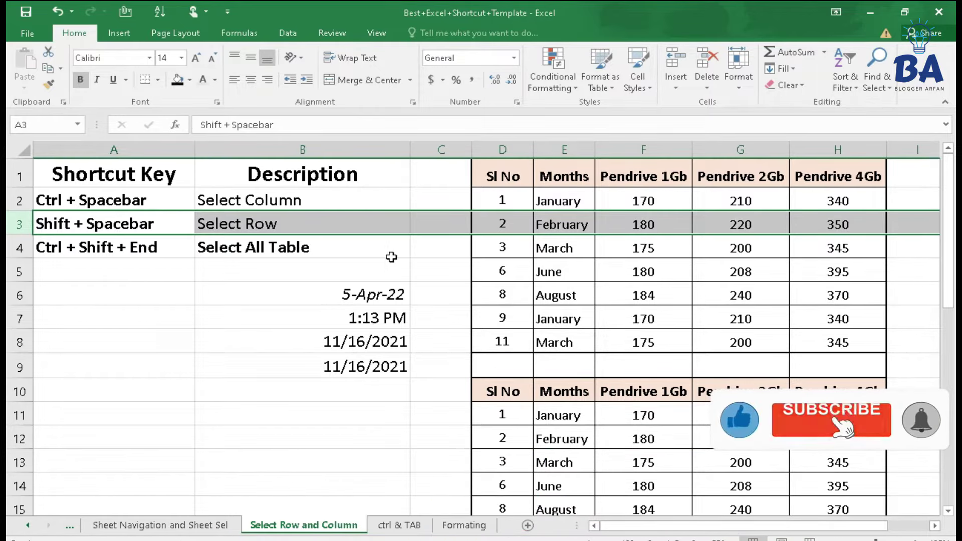
left_click(298, 273)
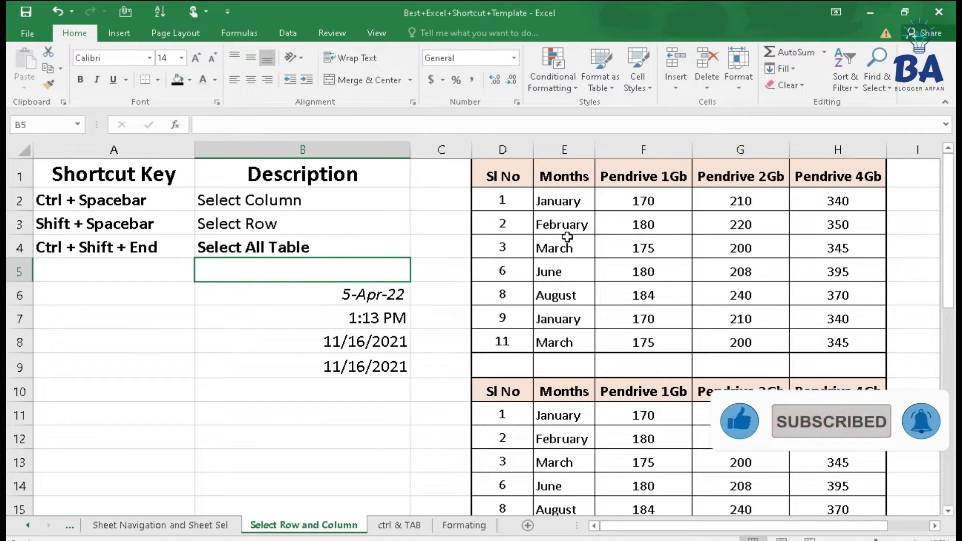
left_click_drag(514, 165, 838, 462)
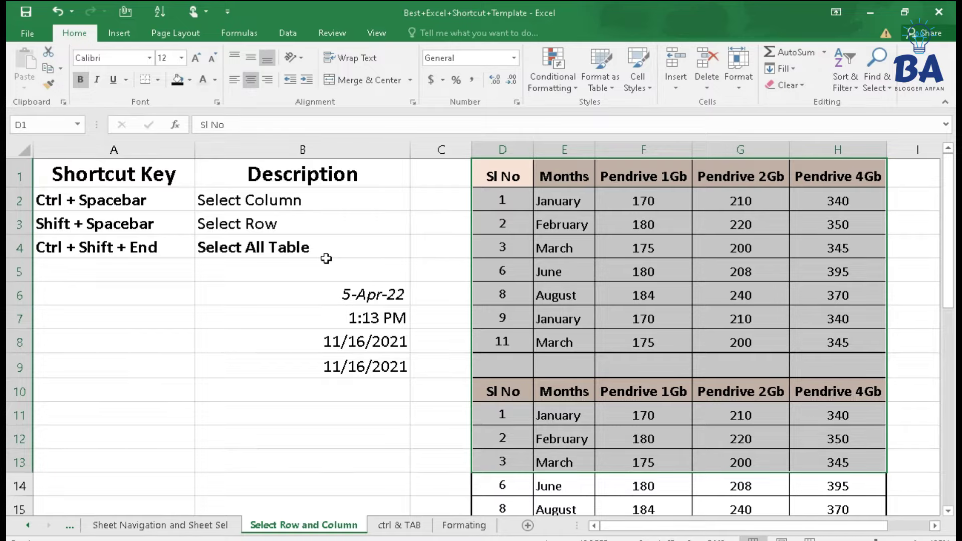
Drag-select the data tables from D1 down to H43.
scroll(639, 299, "down", 4)
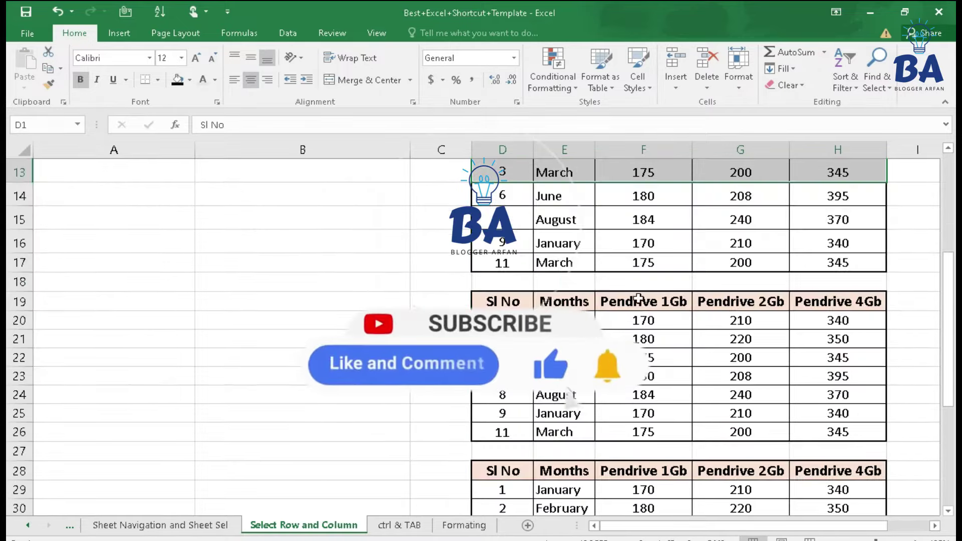
scroll(639, 299, "down", 6)
scroll(640, 300, "down", 1)
scroll(622, 289, "up", 10)
scroll(609, 276, "up", 1)
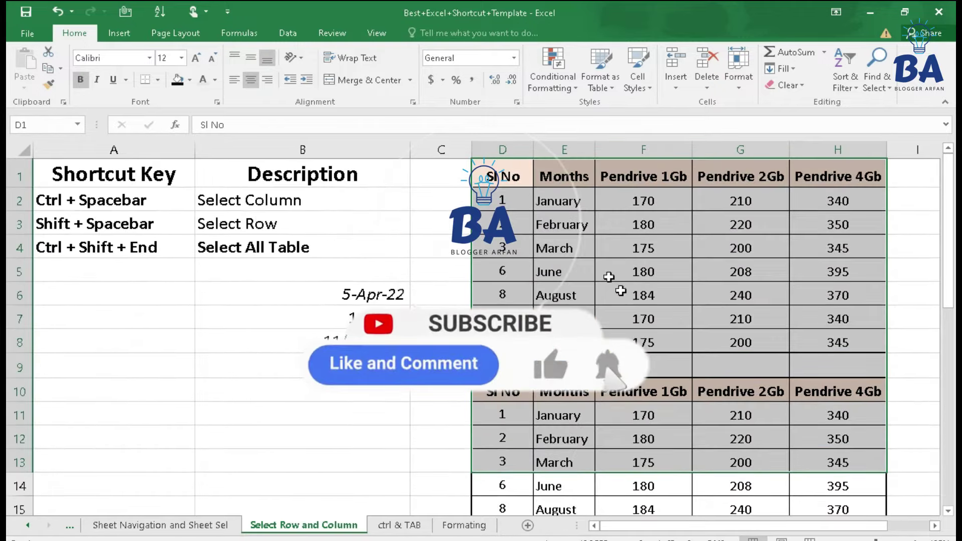
mouse_move(504, 175)
left_mouse_down()
mouse_move(789, 340)
mouse_move(811, 530)
mouse_move(810, 490)
left_mouse_up()
scroll(799, 441, "up", 8)
scroll(802, 427, "up", 1)
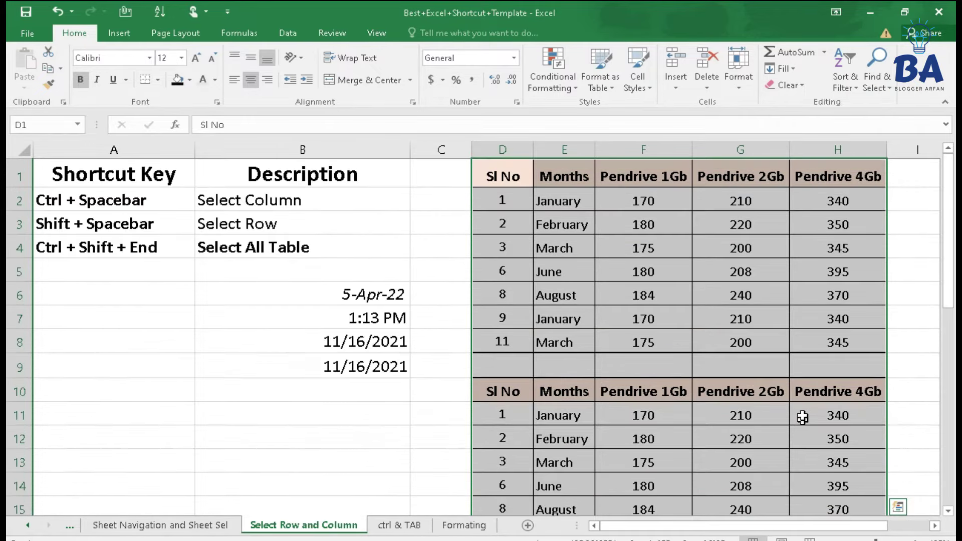
Select E1 through last used cell H43 with Ctrl+Shift+End, then open the ctrl & TAB sheet.
left_click(511, 181)
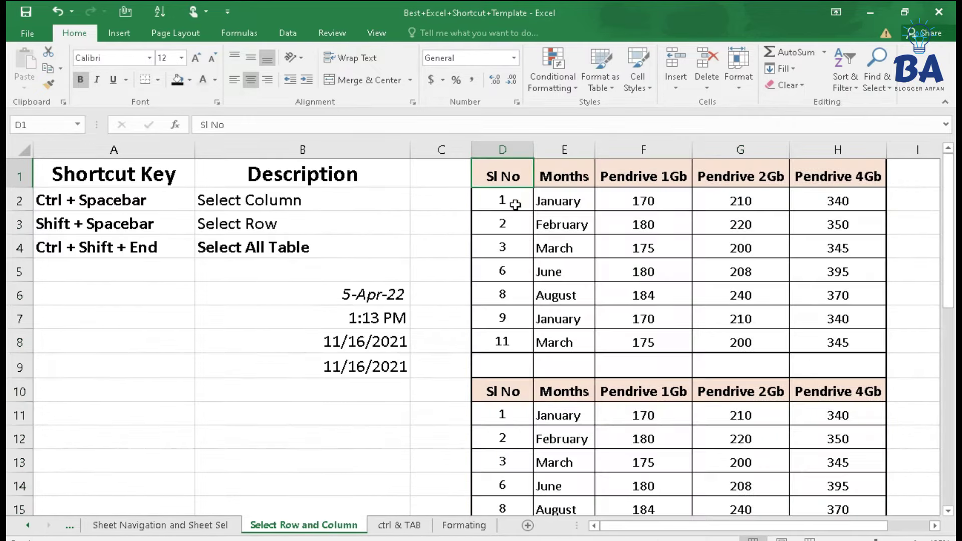
left_click(511, 202)
left_click(445, 176)
left_click(530, 182)
left_click(579, 182)
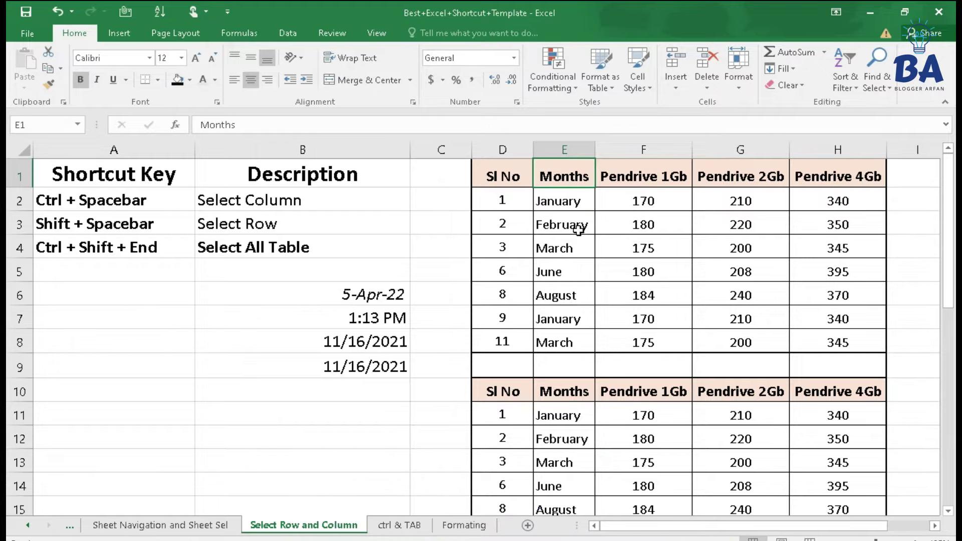
key("ctrl+shift+End")
scroll(579, 231, "down", 1)
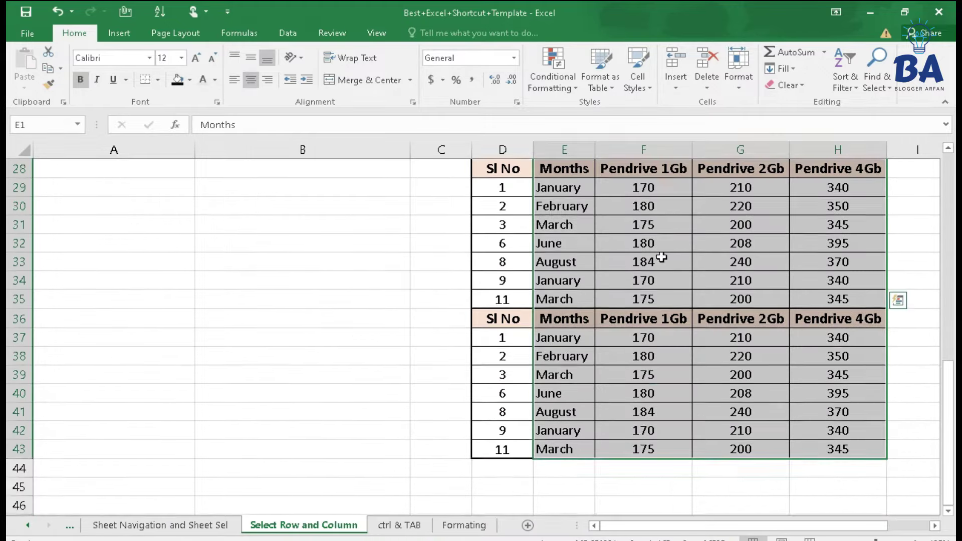
scroll(662, 254, "down", 4)
scroll(634, 322, "up", 2)
scroll(634, 322, "up", 1)
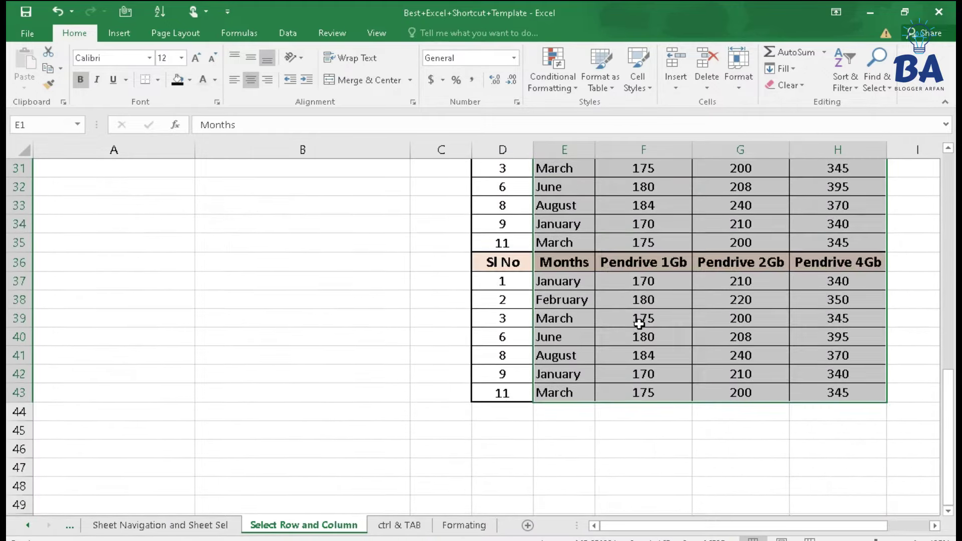
scroll(646, 321, "up", 4)
scroll(653, 325, "up", 1)
scroll(653, 325, "up", 3)
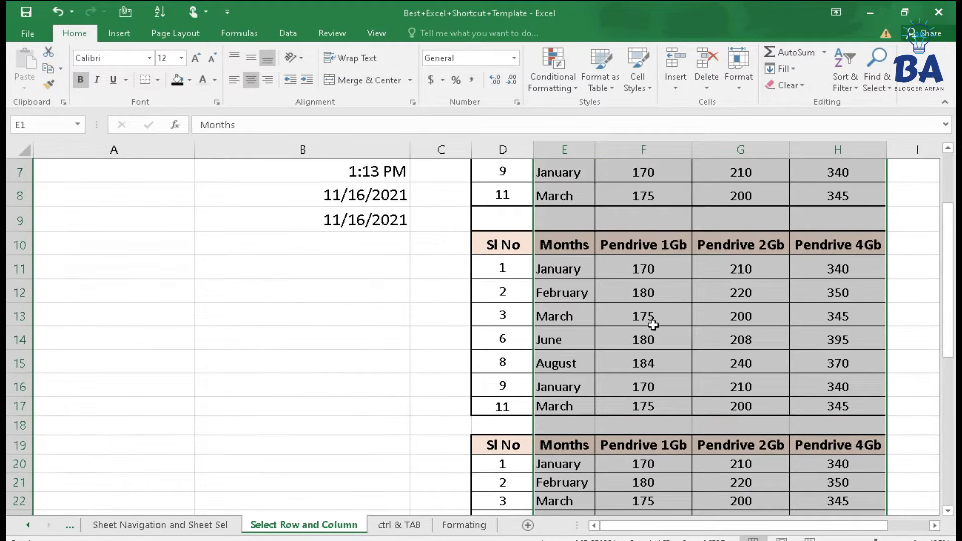
scroll(653, 326, "up", 2)
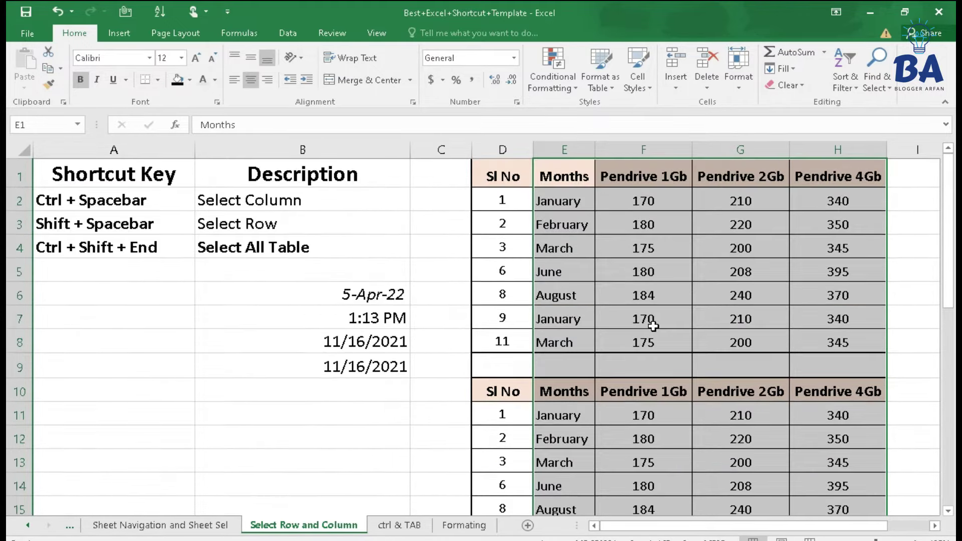
left_click(266, 287)
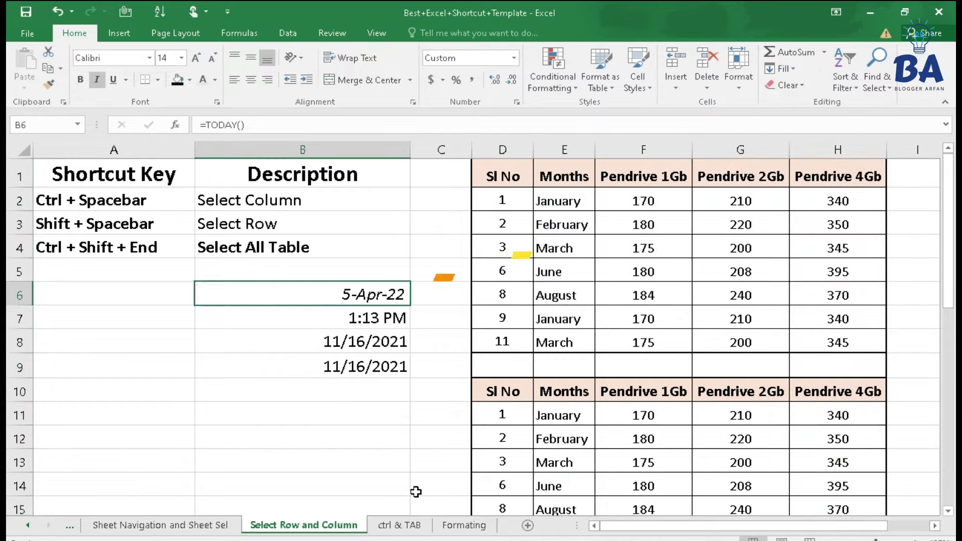
left_click(407, 525)
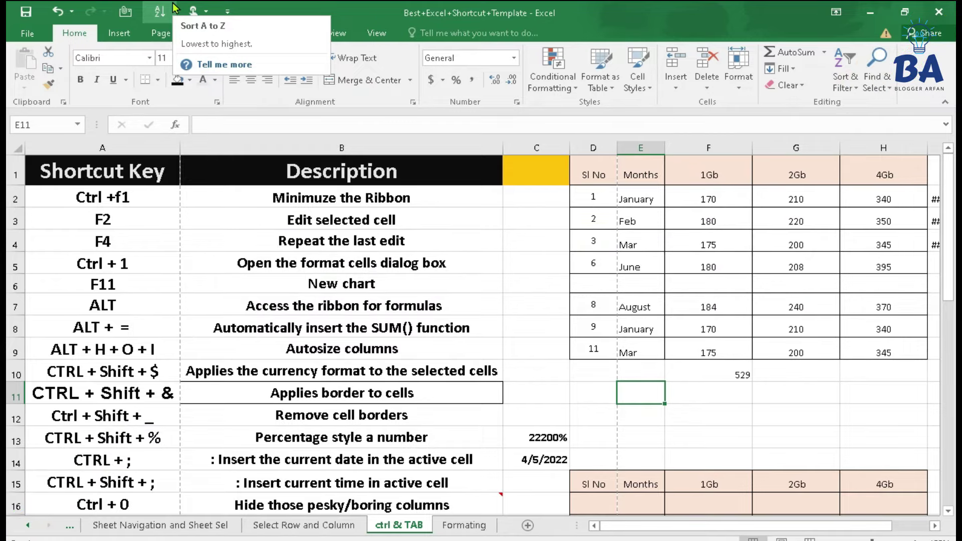
scroll(184, 202, "down", 1)
scroll(260, 302, "down", 8)
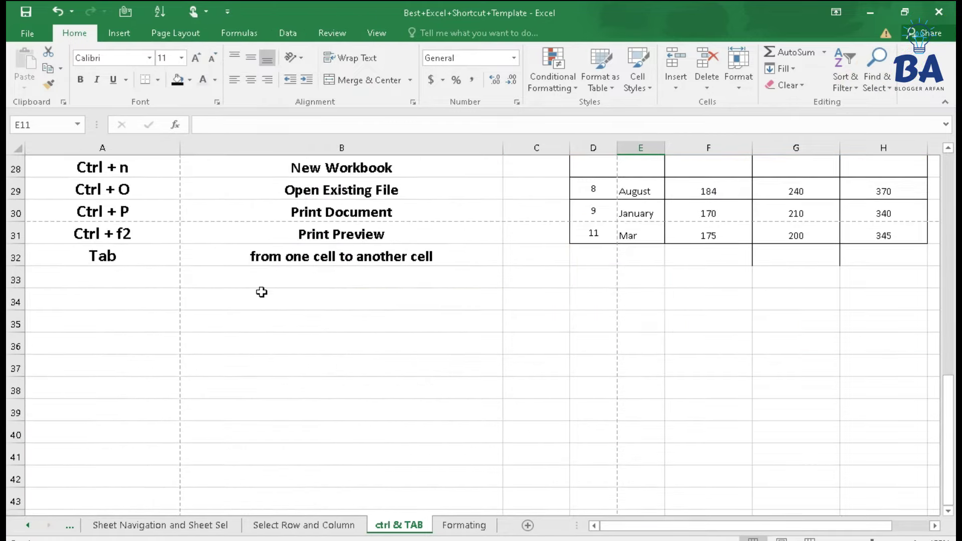
scroll(307, 322, "up", 1)
scroll(307, 322, "up", 4)
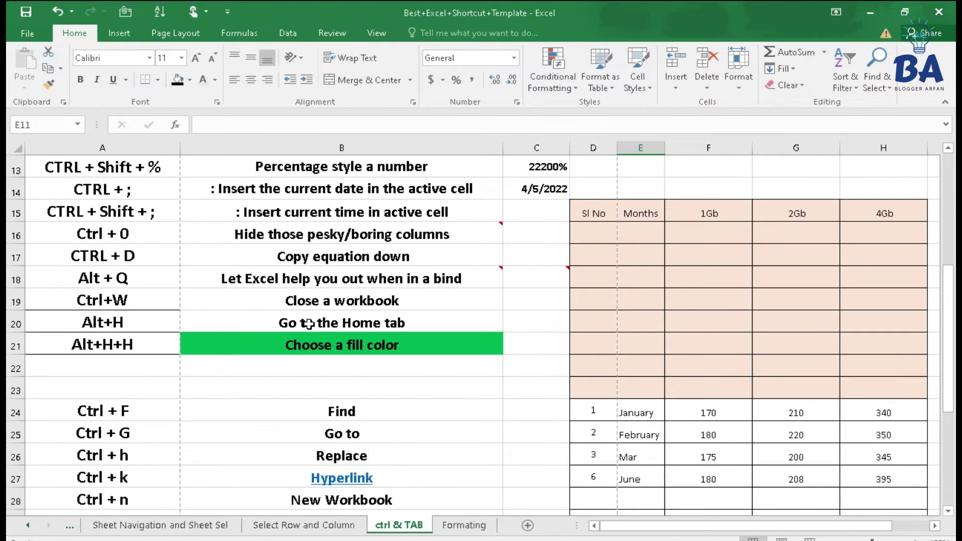
scroll(315, 296, "up", 4)
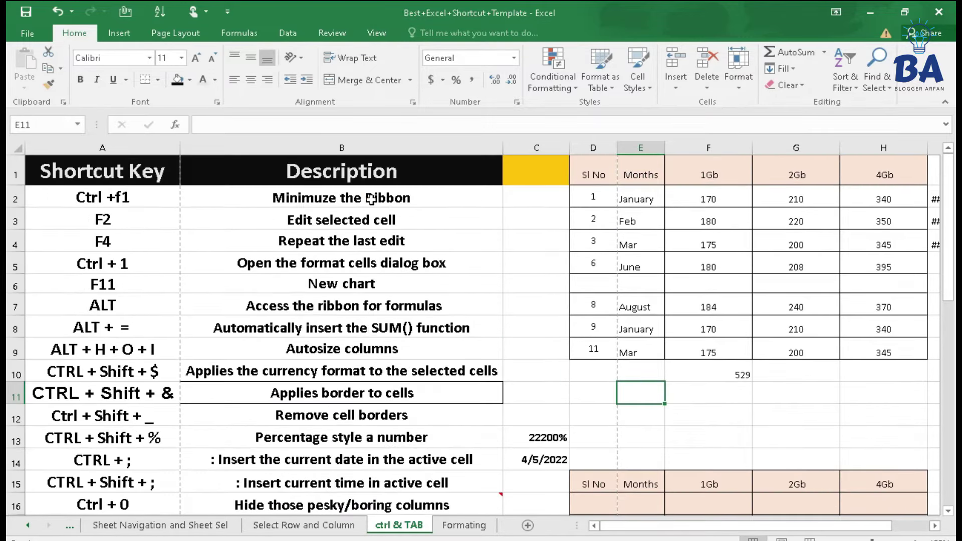
left_click(423, 203)
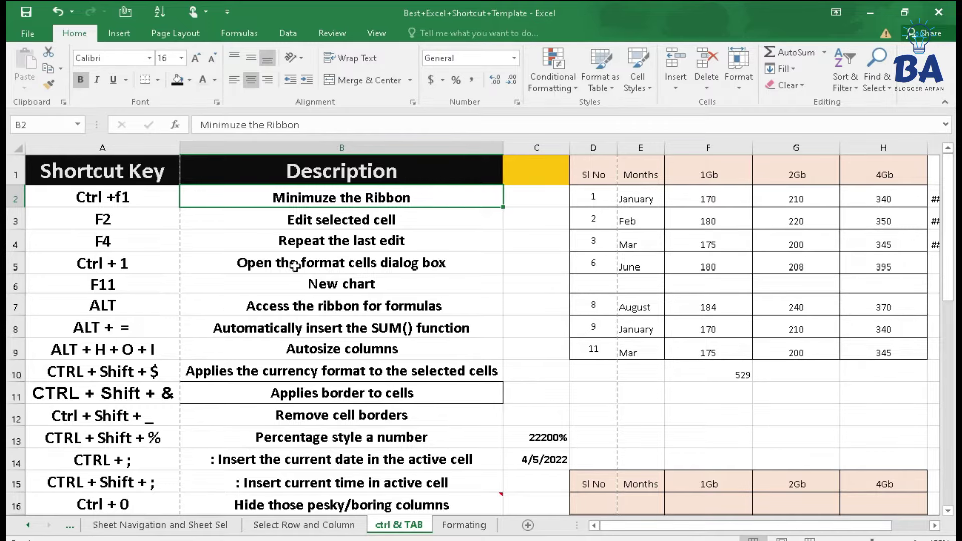
left_click(123, 198)
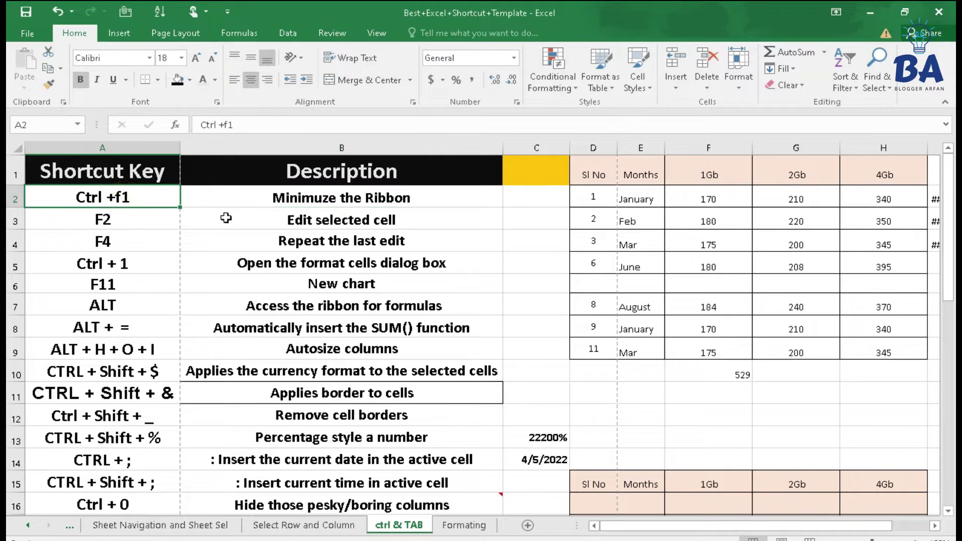
left_click(241, 200)
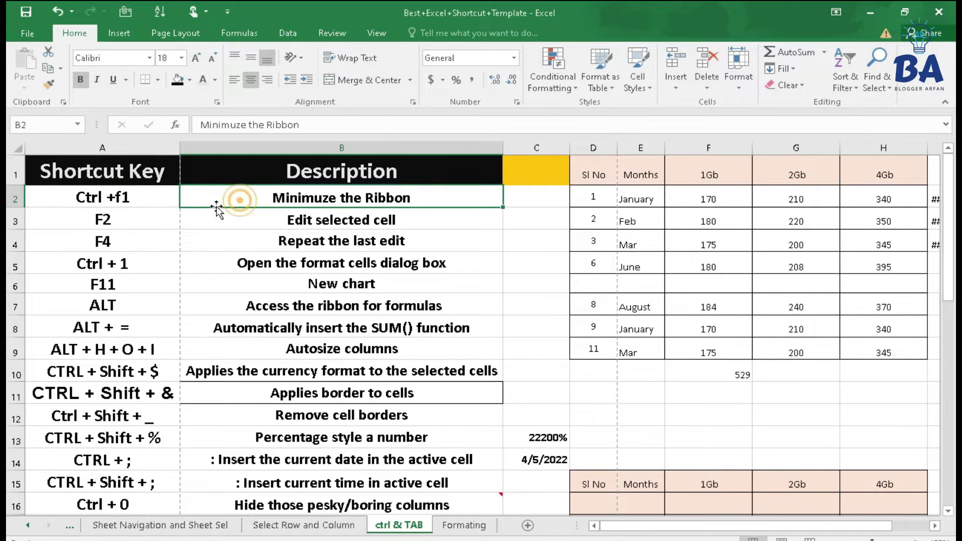
left_click(161, 203)
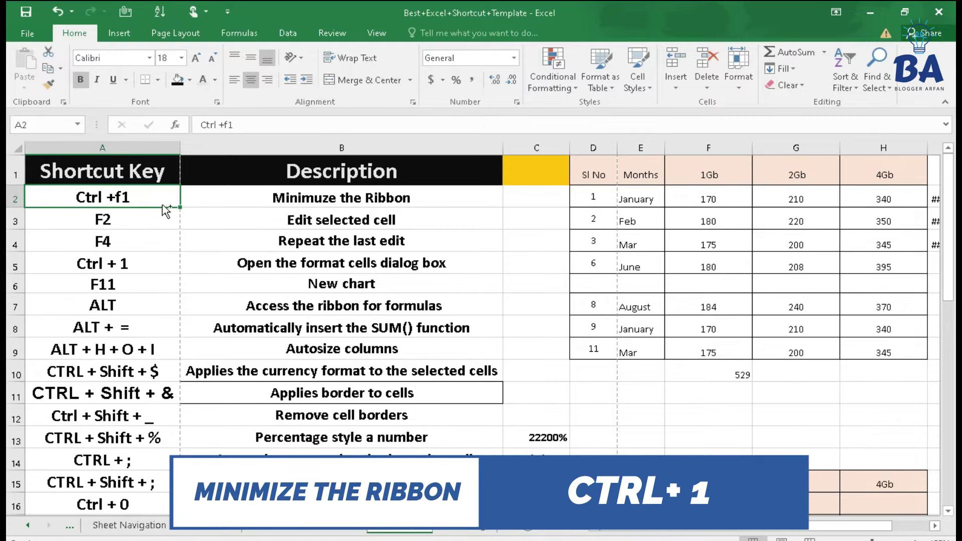
key("ctrl+F1")
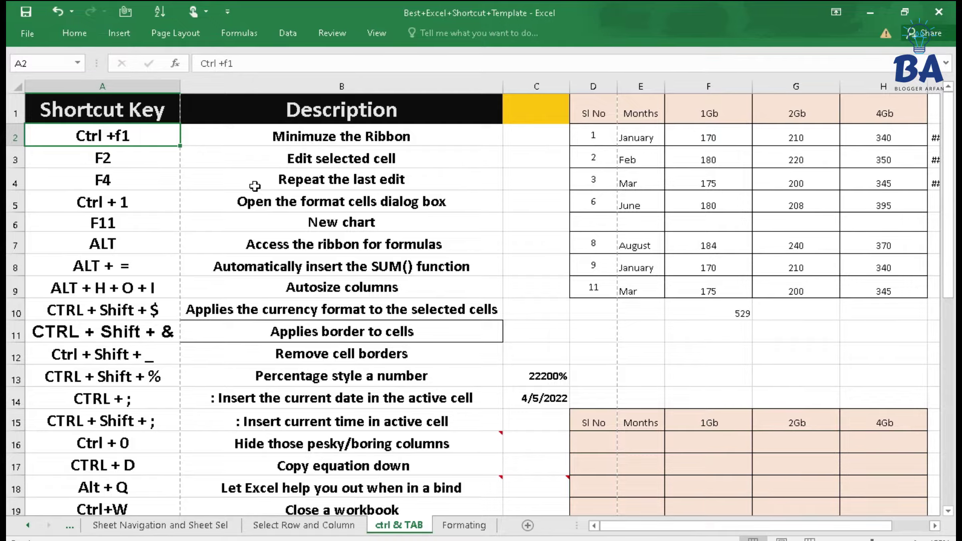
key("ctrl+F1")
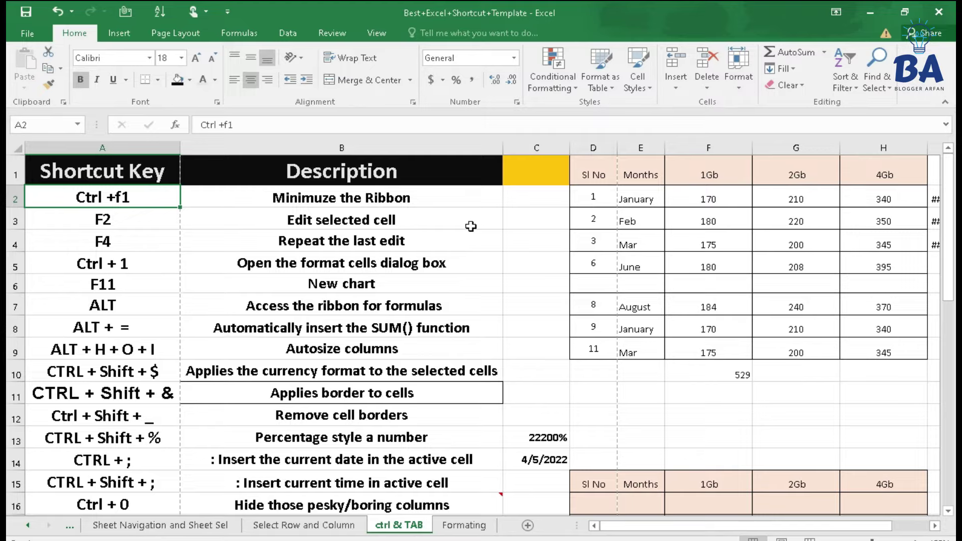
left_click(436, 223)
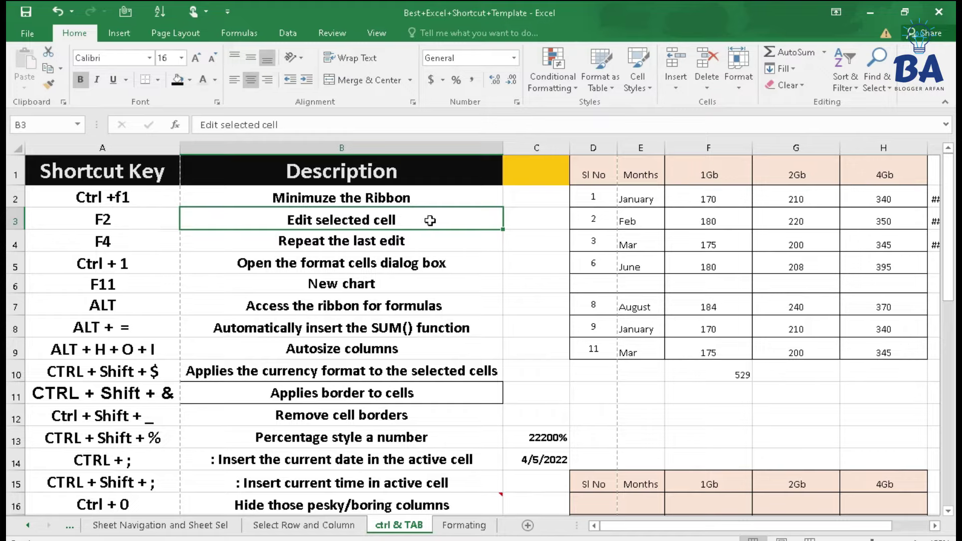
Try editing the B3 description by double-clicking the cell and via the formula bar.
double_click(356, 220)
left_click(404, 242)
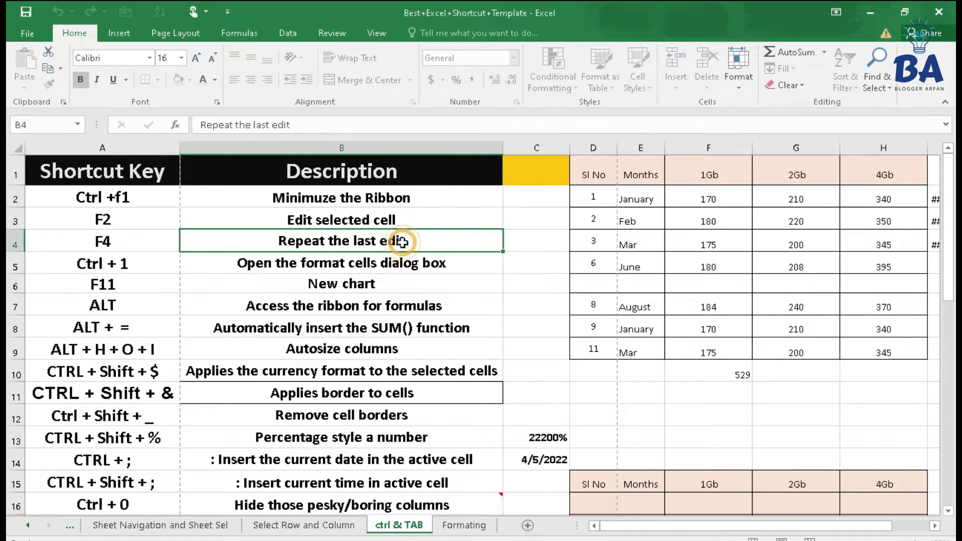
left_click(421, 221)
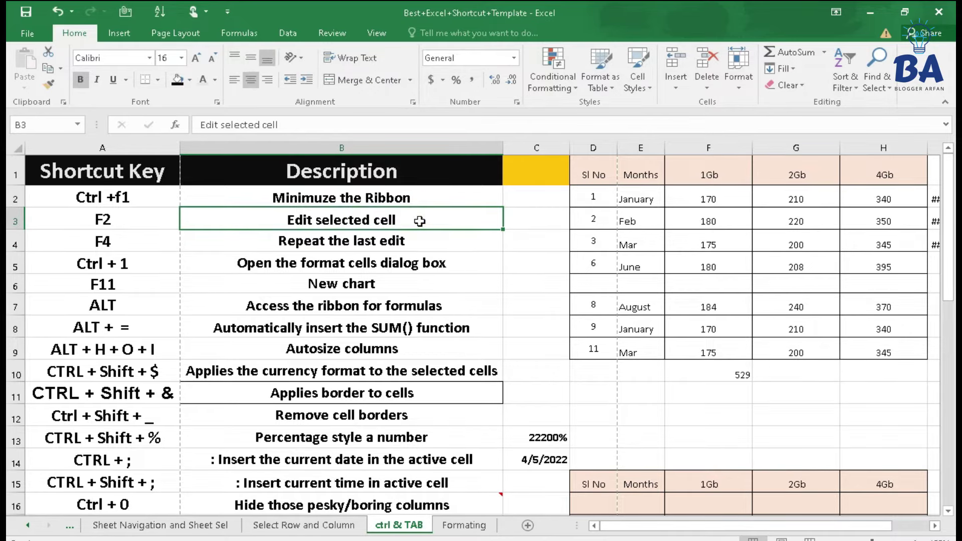
left_click(278, 124)
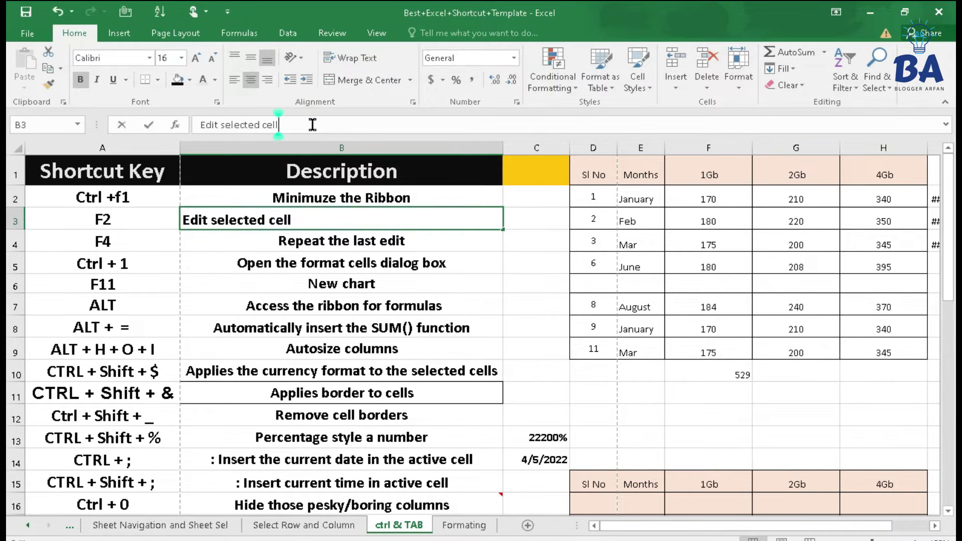
left_click(394, 242)
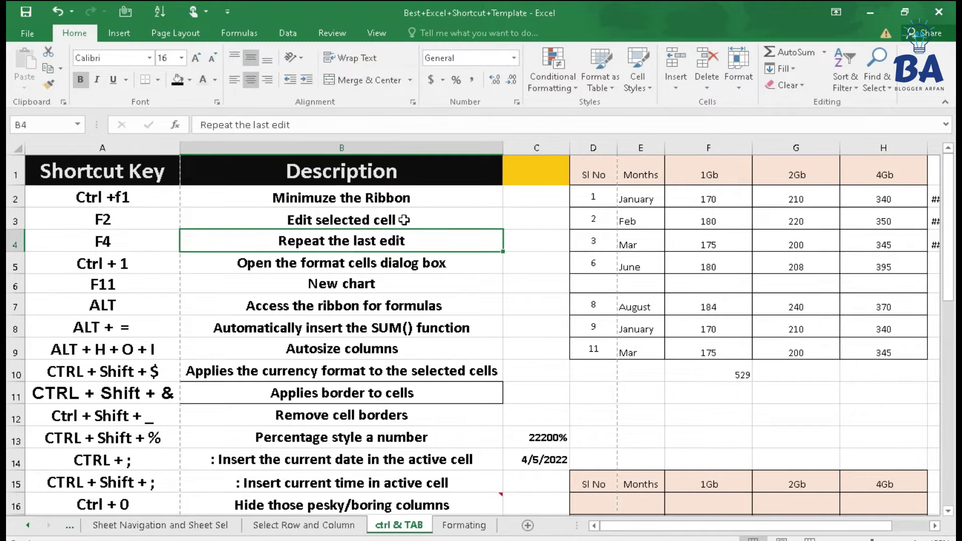
left_click(396, 220)
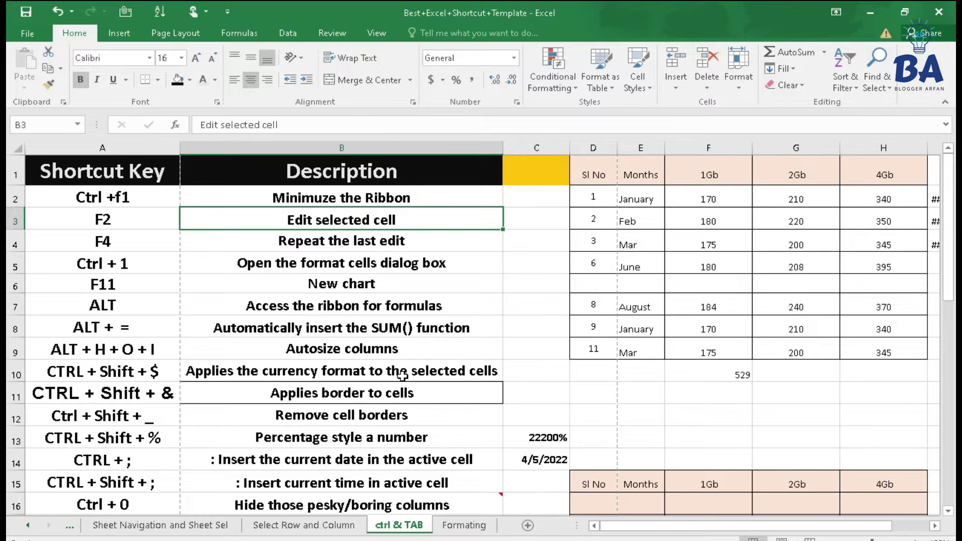
Edit B3 in place with F2, typing and deleting letters, then move to B4 and C4.
key("F2")
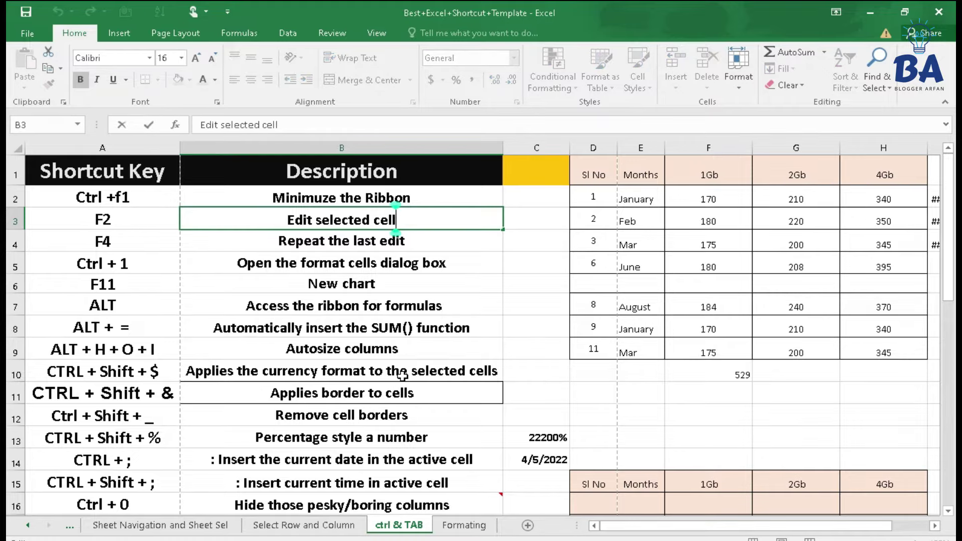
type("zm")
key("BackSpace")
key("BackSpace")
key("BackSpace")
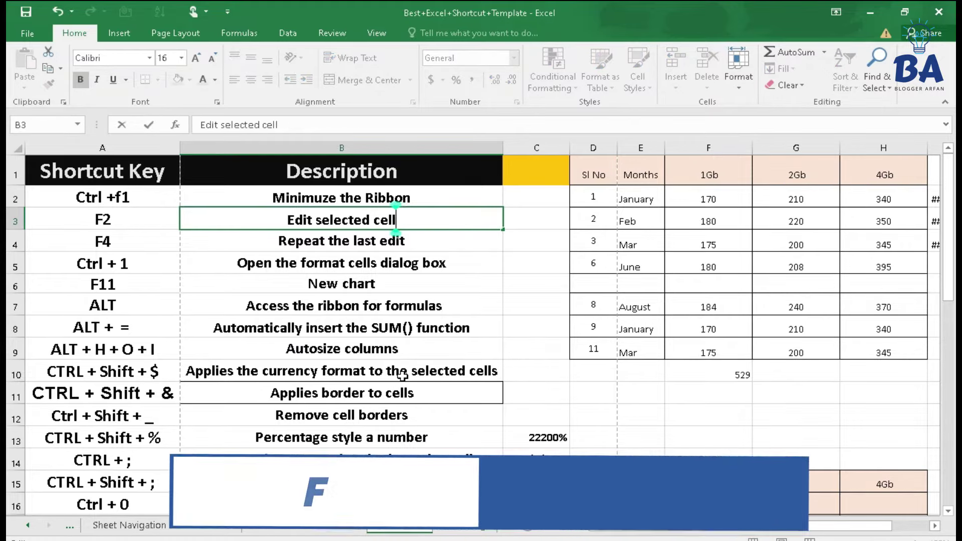
left_click(355, 245)
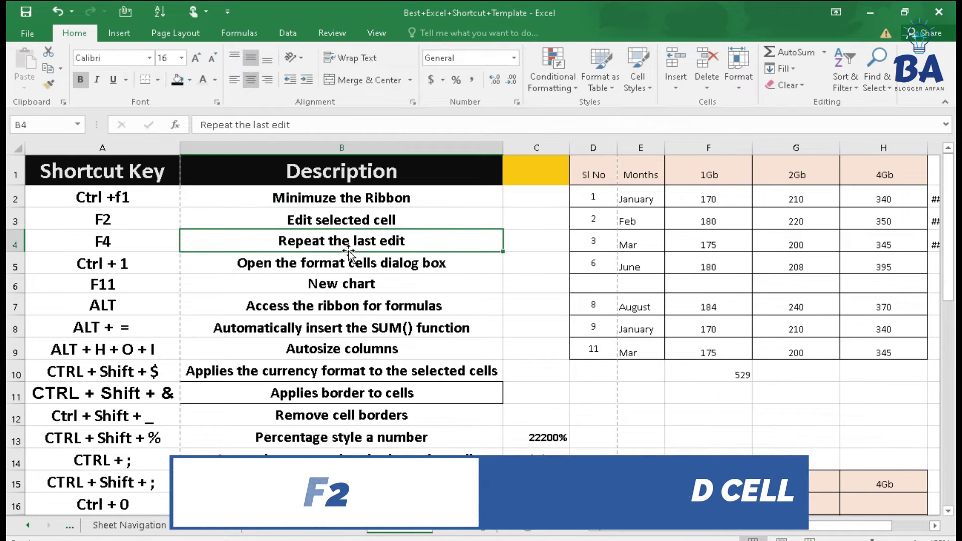
left_click(548, 234)
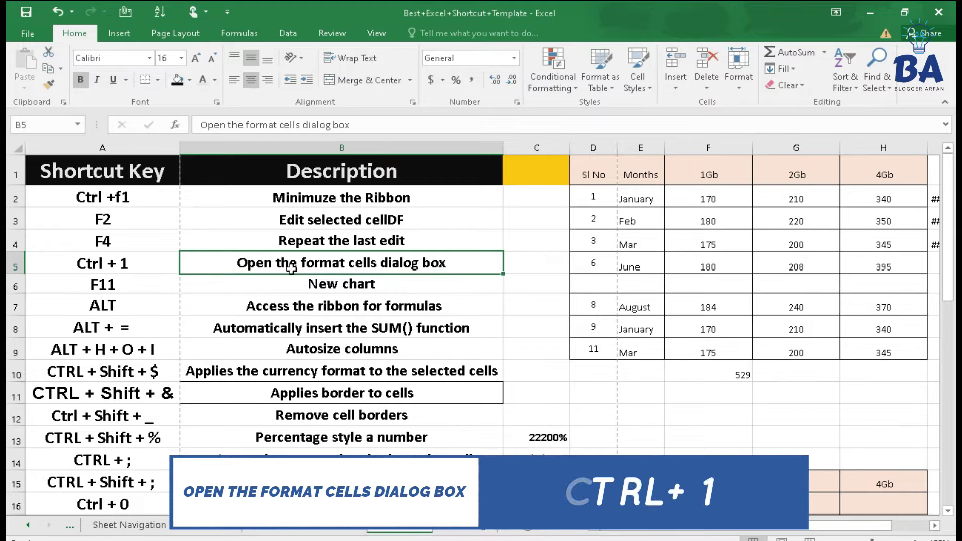
Open and close Format Cells with Ctrl+1, then type a long number into C5.
key("ctrl+1")
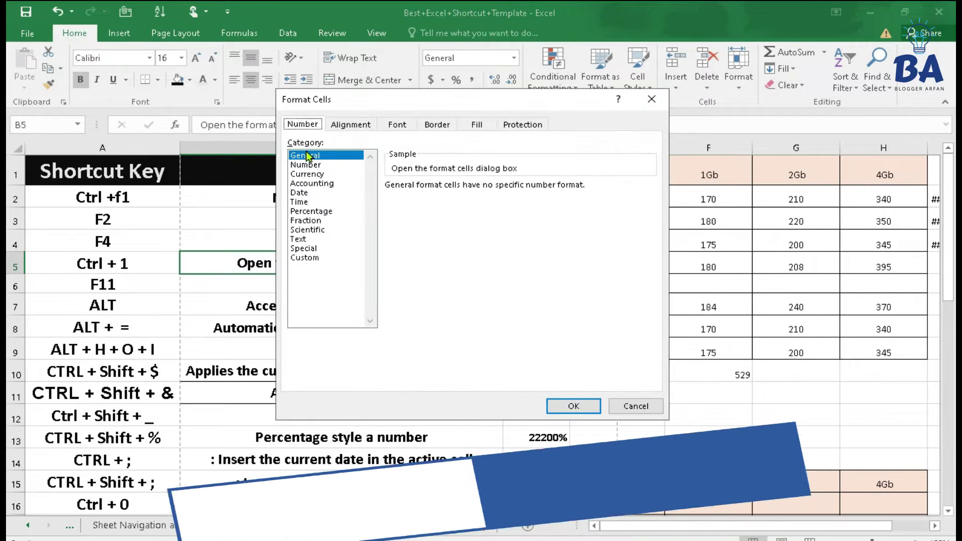
left_click(652, 100)
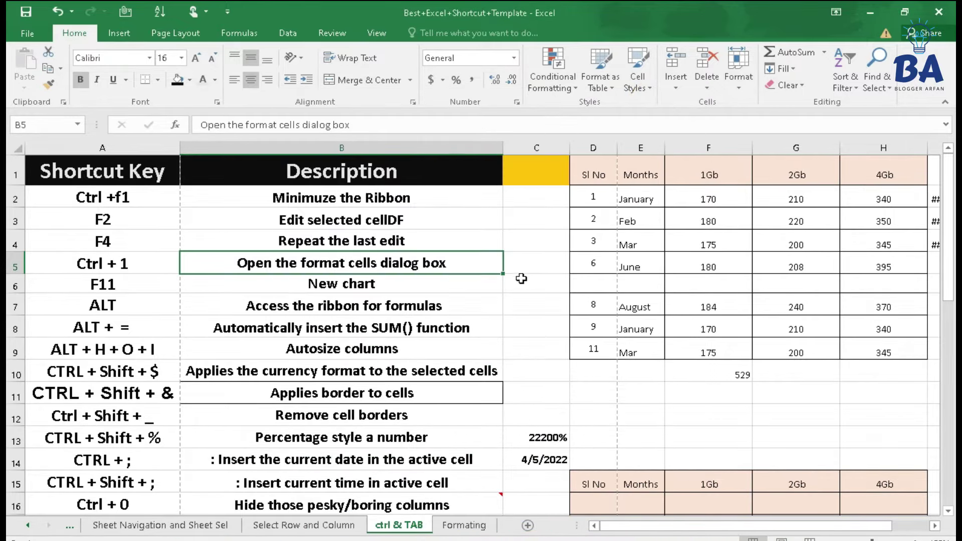
left_click(534, 266)
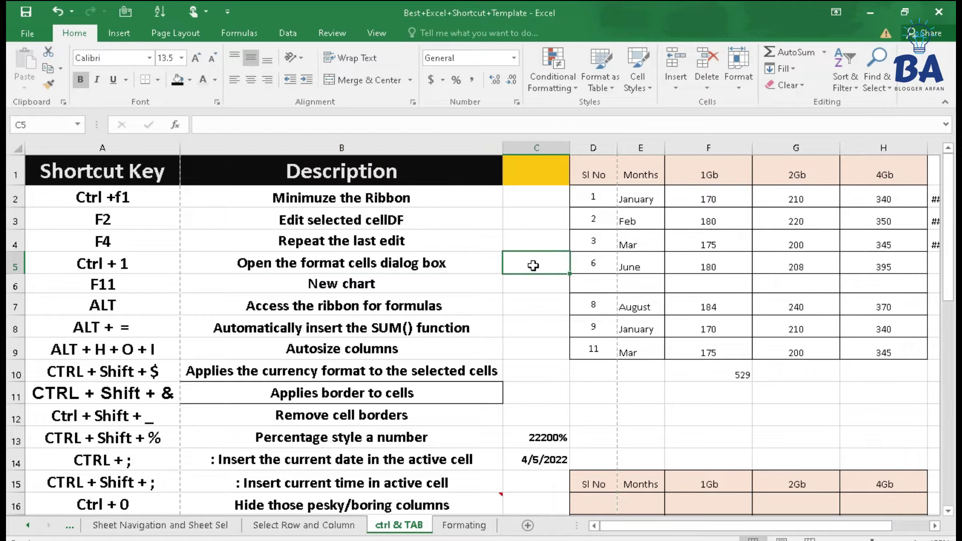
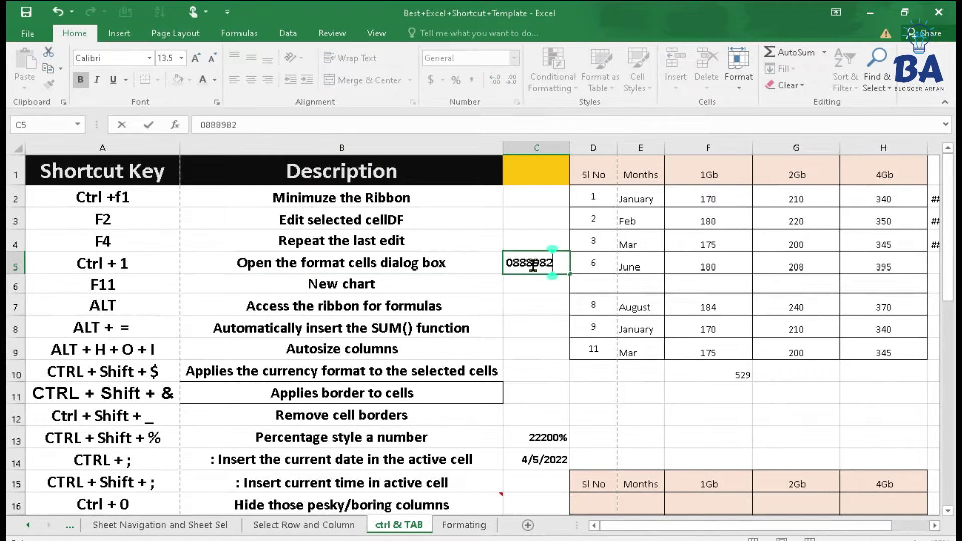
left_click(548, 304)
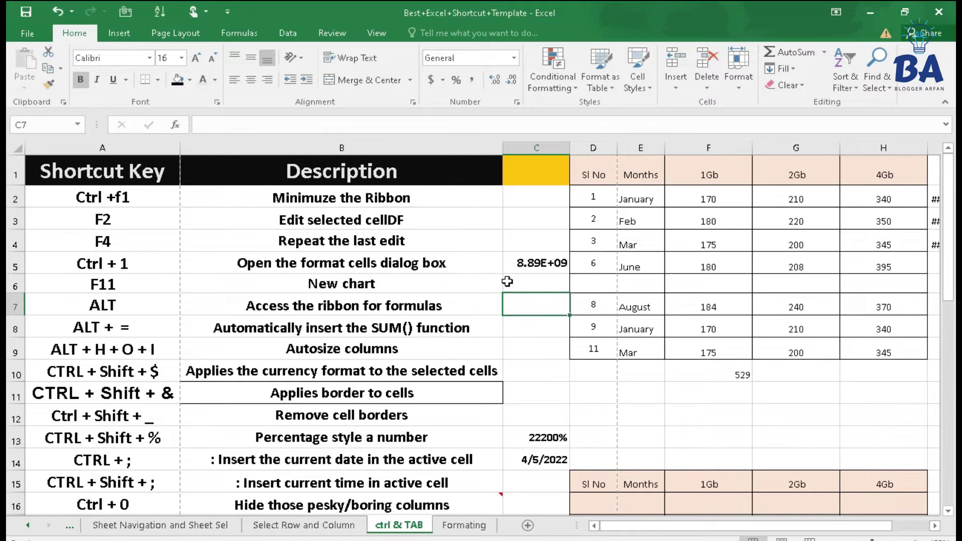
Inspect C5, now showing 8.89E+09 in scientific notation, then select A5.
left_click(533, 263)
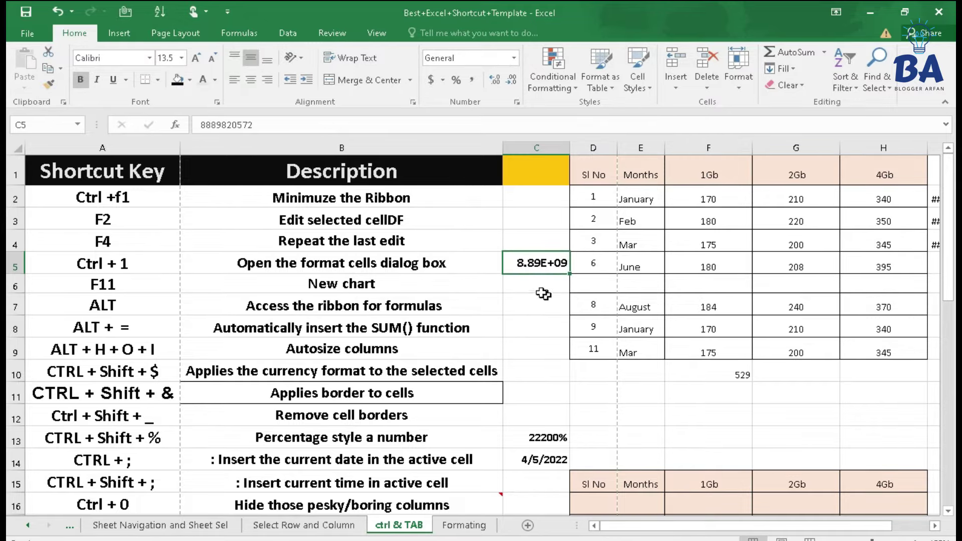
left_click(541, 309)
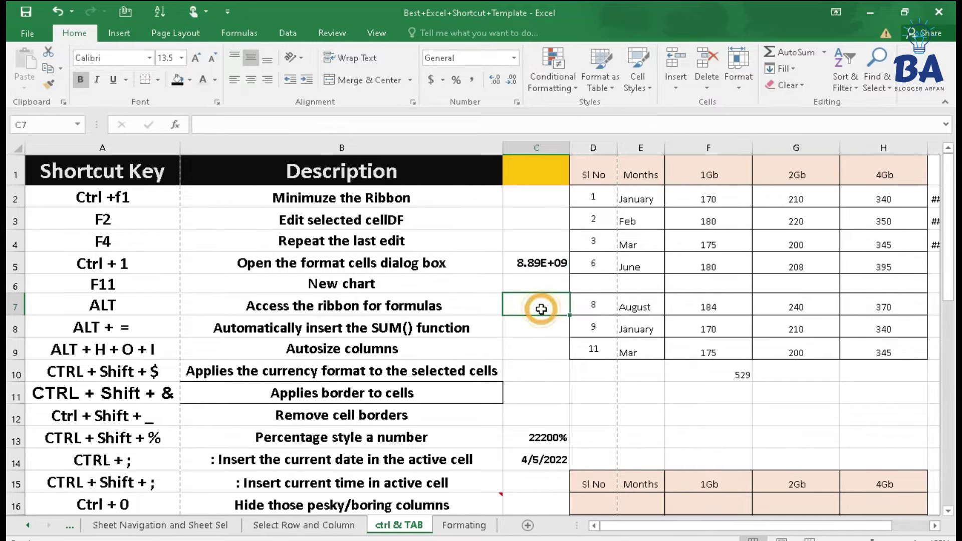
left_click(539, 270)
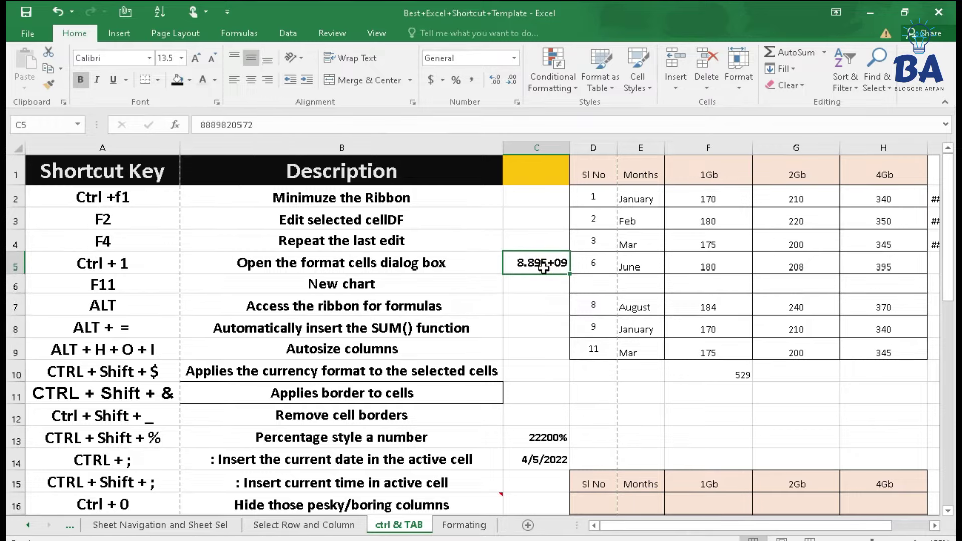
left_click(135, 265)
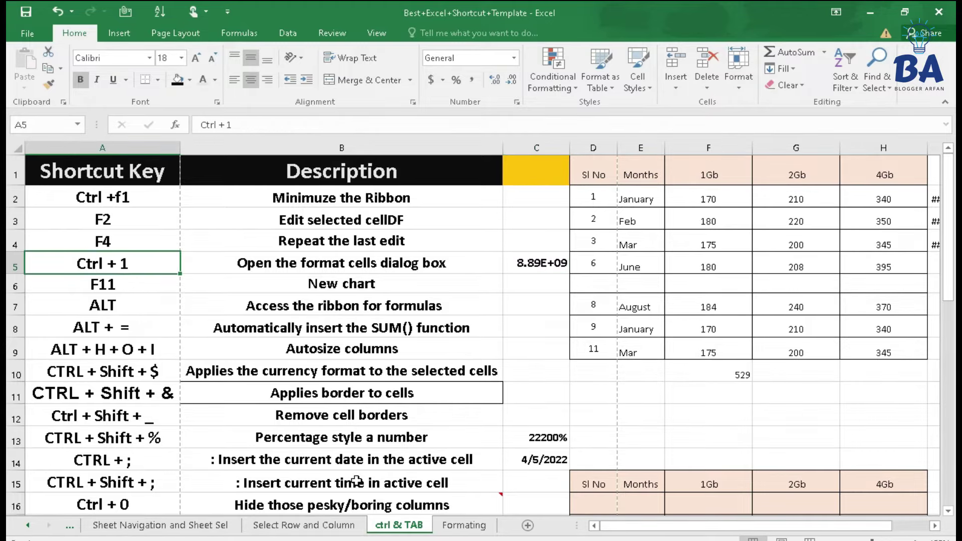
Apply Currency format with the ($1,234.10) negative-number style to the selected cell.
key("ctrl+1")
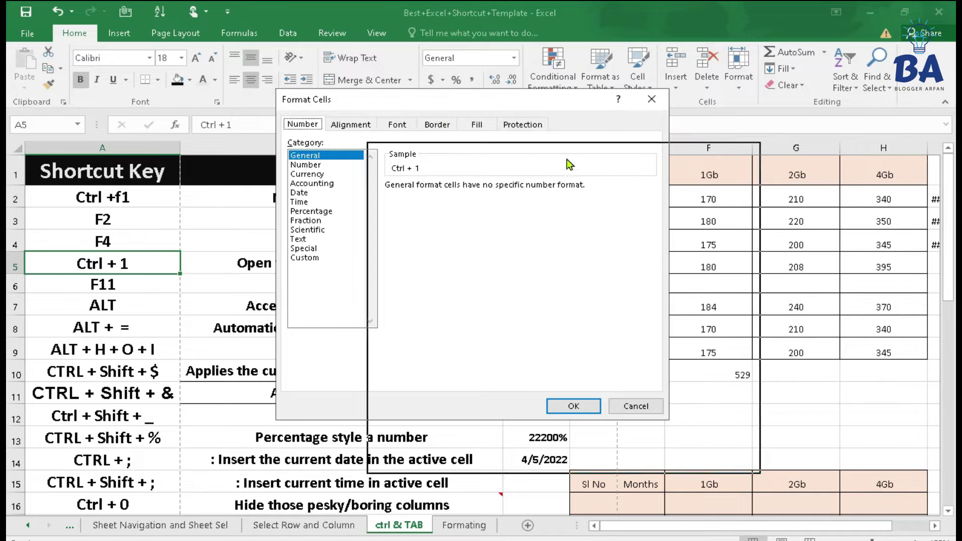
left_click_drag(465, 99, 586, 166)
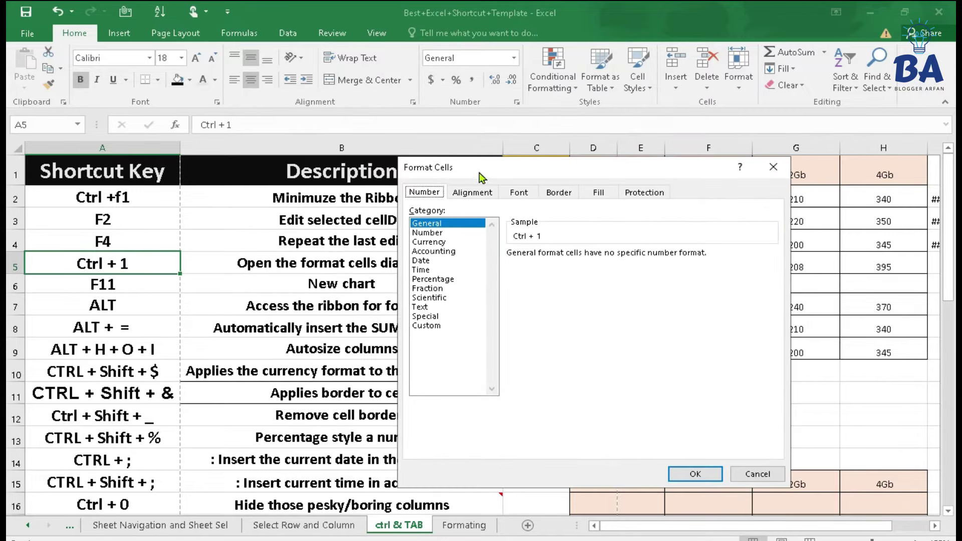
left_click_drag(491, 169, 475, 147)
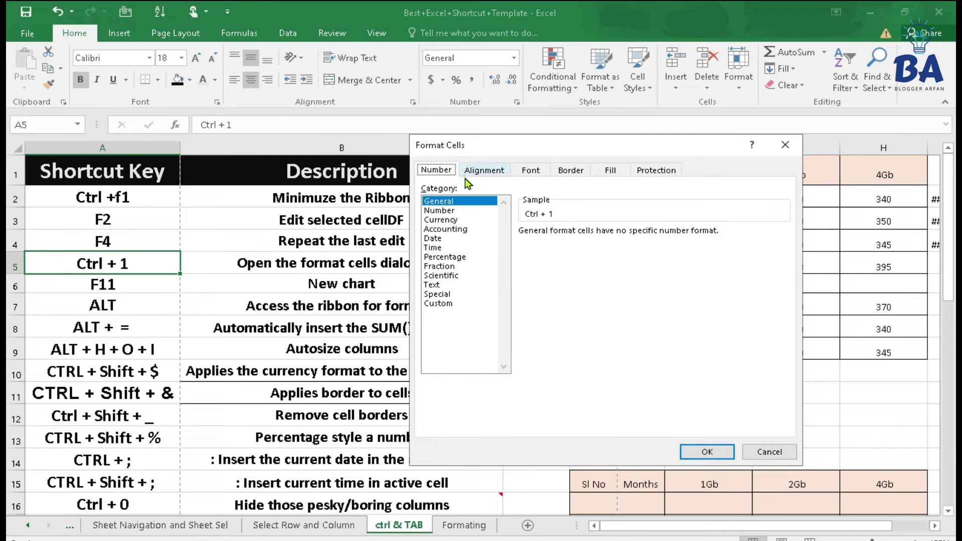
left_click(452, 210)
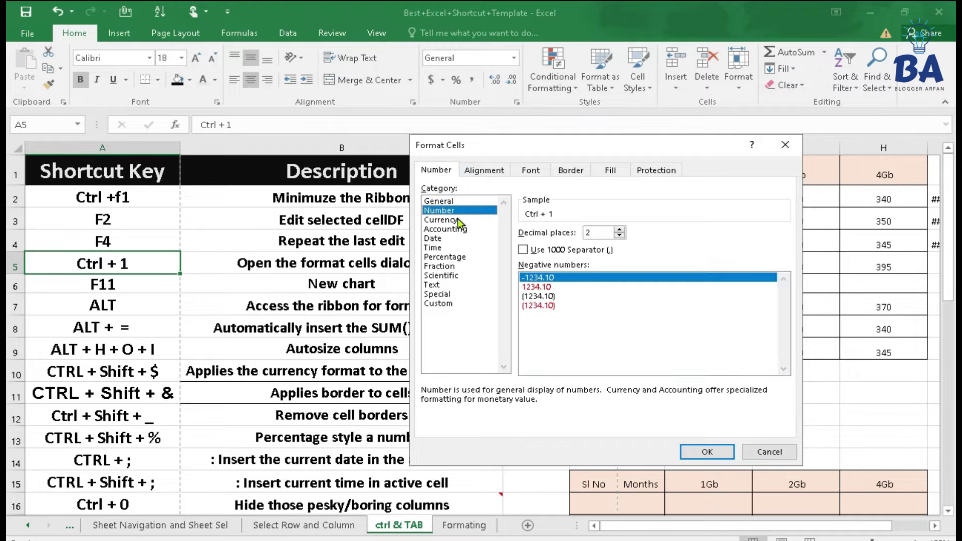
left_click(441, 220)
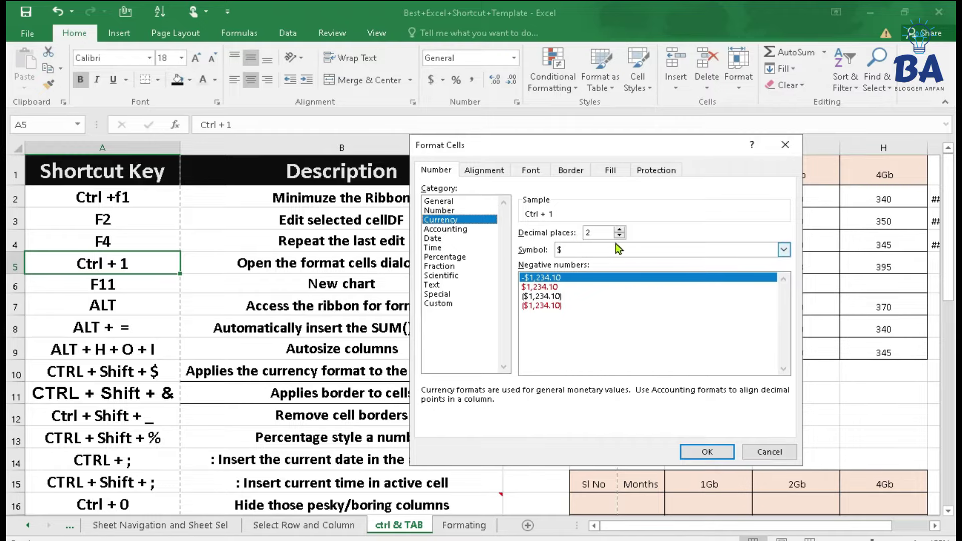
left_click(563, 288)
left_click(558, 297)
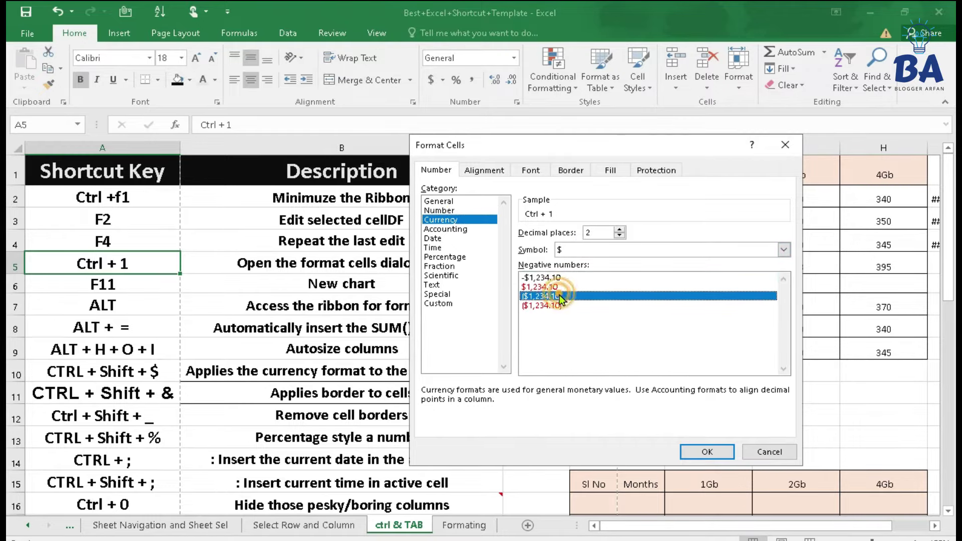
left_click(699, 454)
Widen column C and preview C5 in Number, Currency, Date, Percentage and Text formats.
left_click(545, 263)
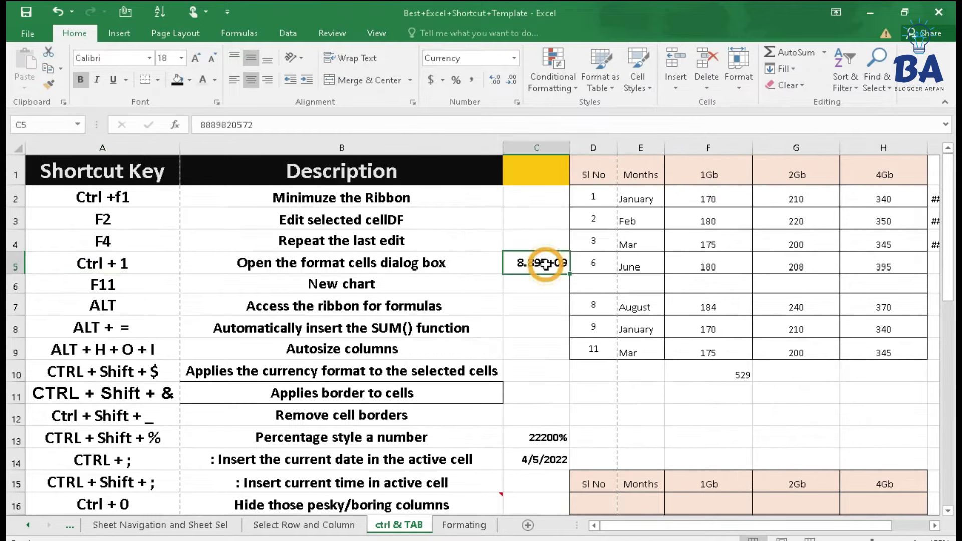
left_click_drag(570, 147, 572, 261)
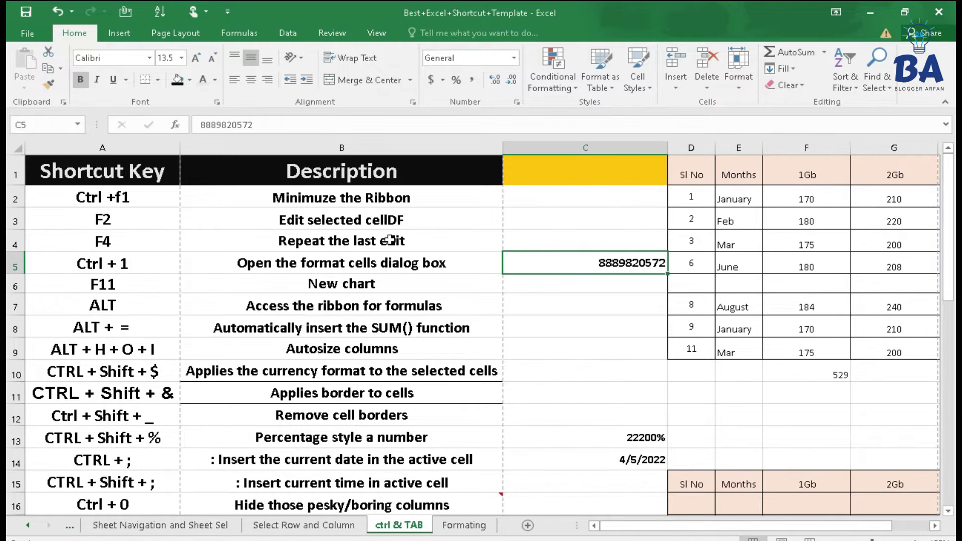
key("ctrl+1")
left_click(451, 210)
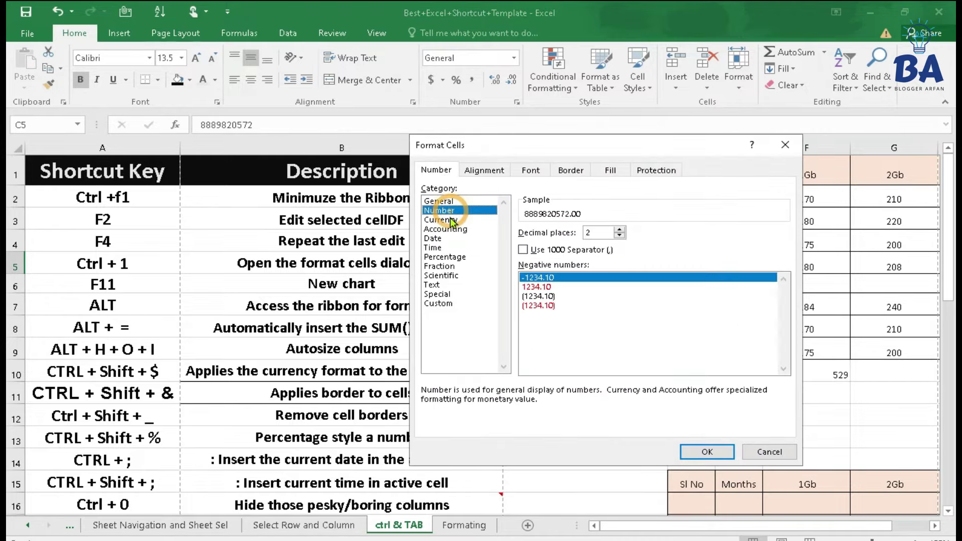
left_click(451, 220)
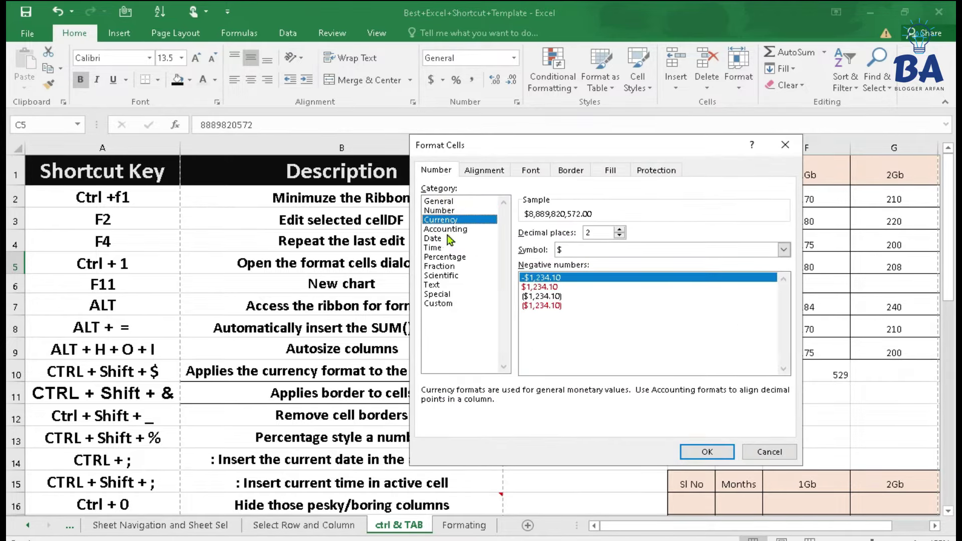
left_click(456, 210)
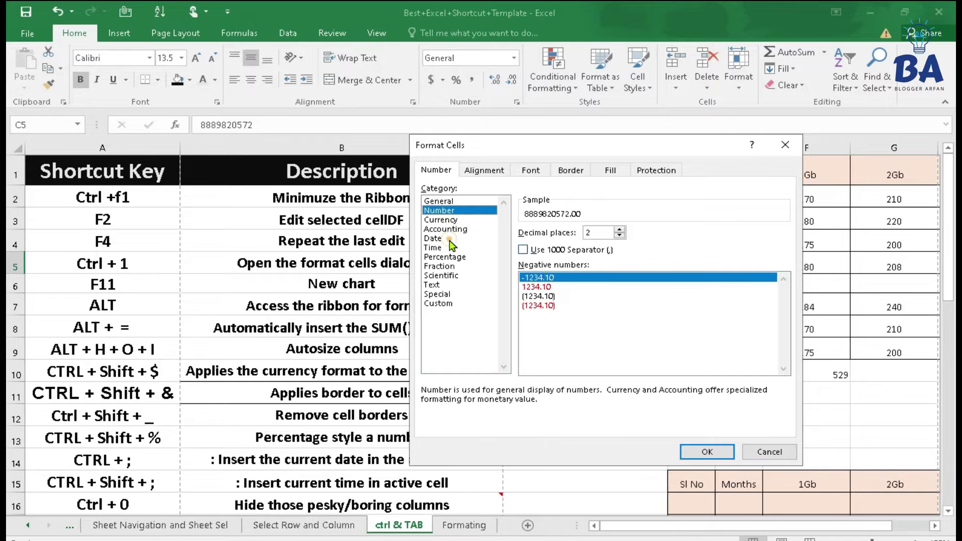
left_click(449, 239)
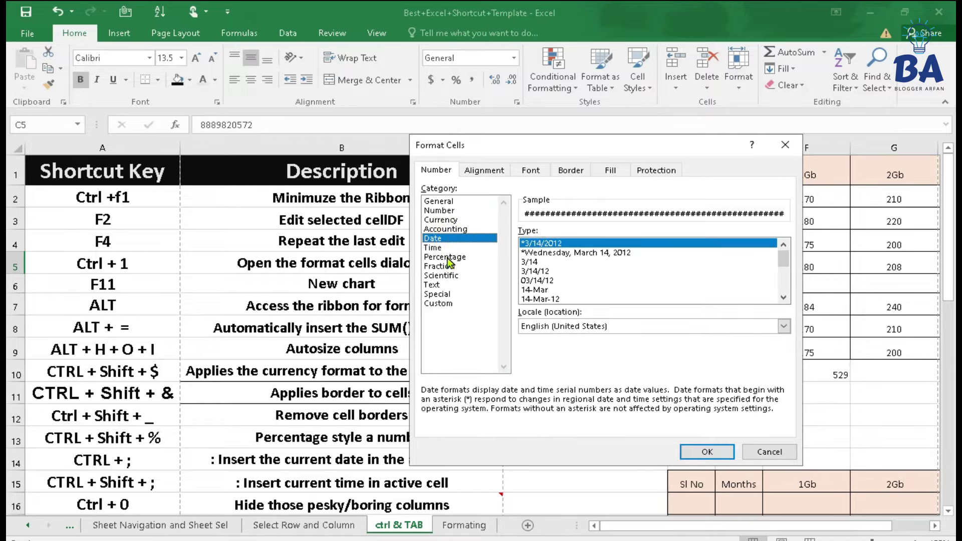
left_click(447, 256)
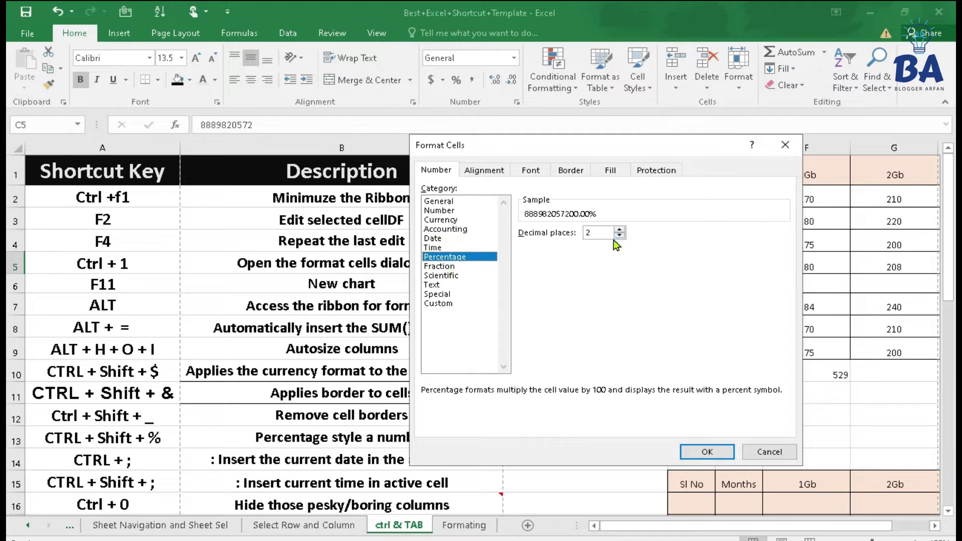
left_click(453, 286)
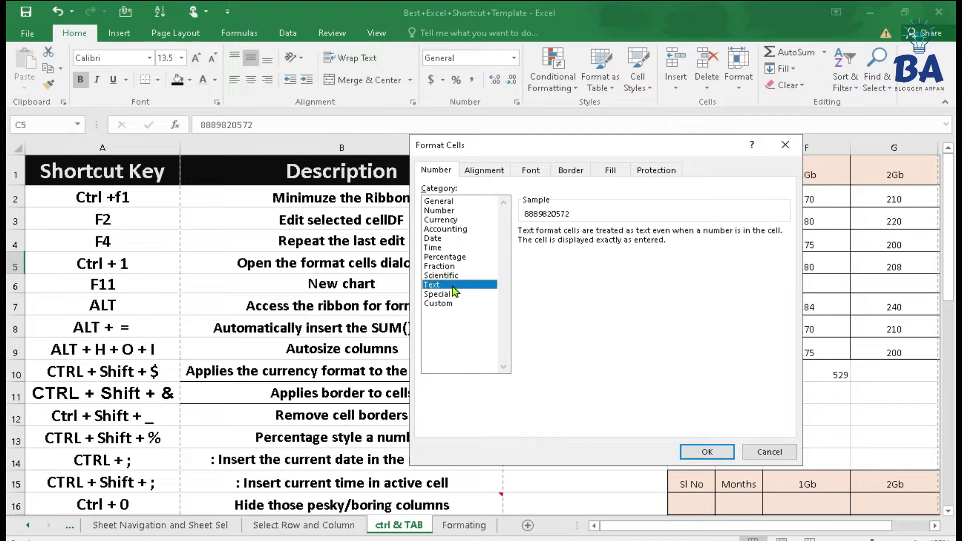
Set C5 to Number format with 3 decimal places, then narrow column C.
left_click(458, 211)
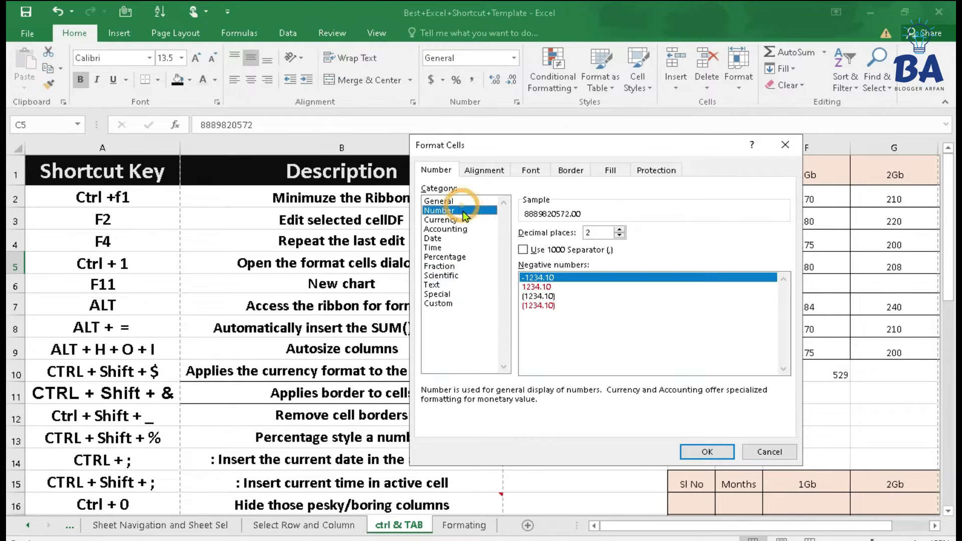
left_click(620, 230)
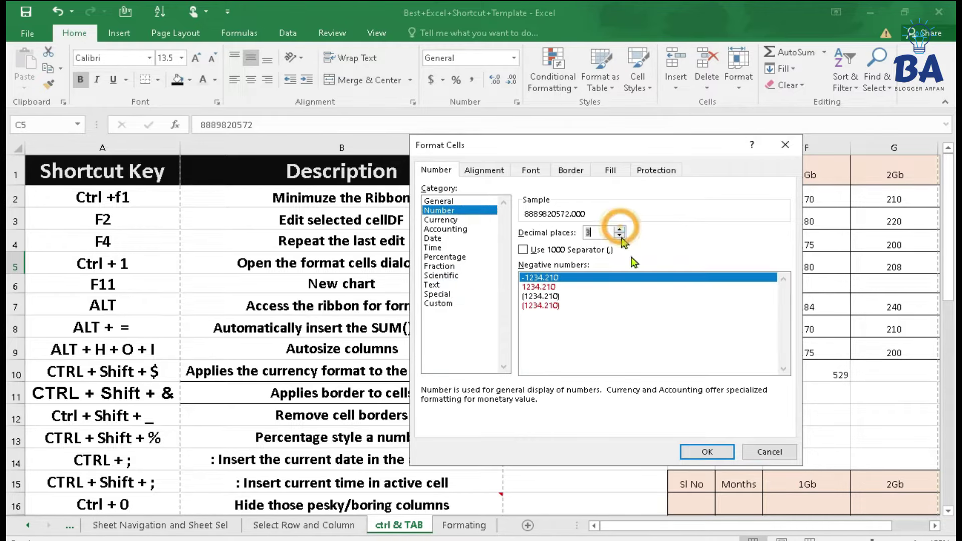
left_click(708, 452)
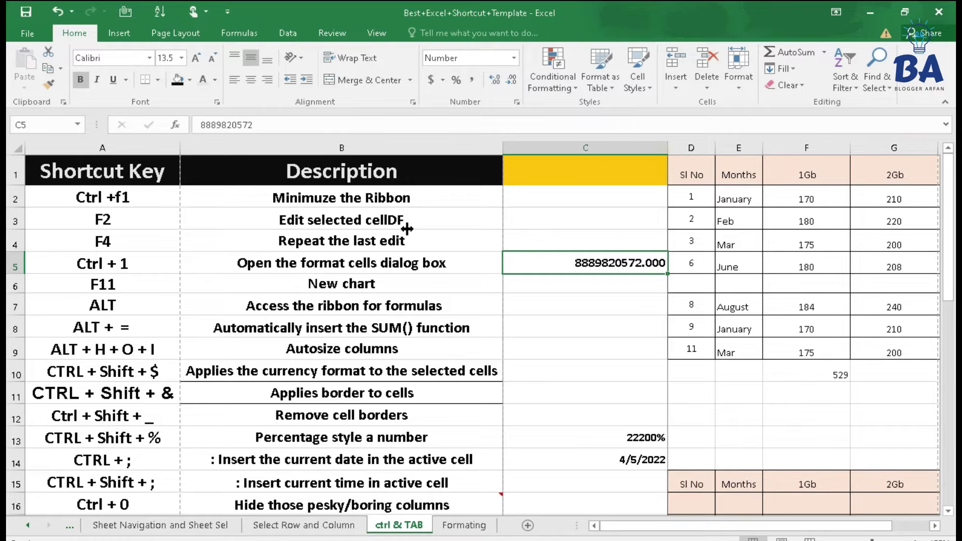
left_click_drag(667, 149, 591, 150)
Select cells in row 6 holding the ribbon-access and New chart descriptions.
left_click(179, 287)
left_click(326, 300)
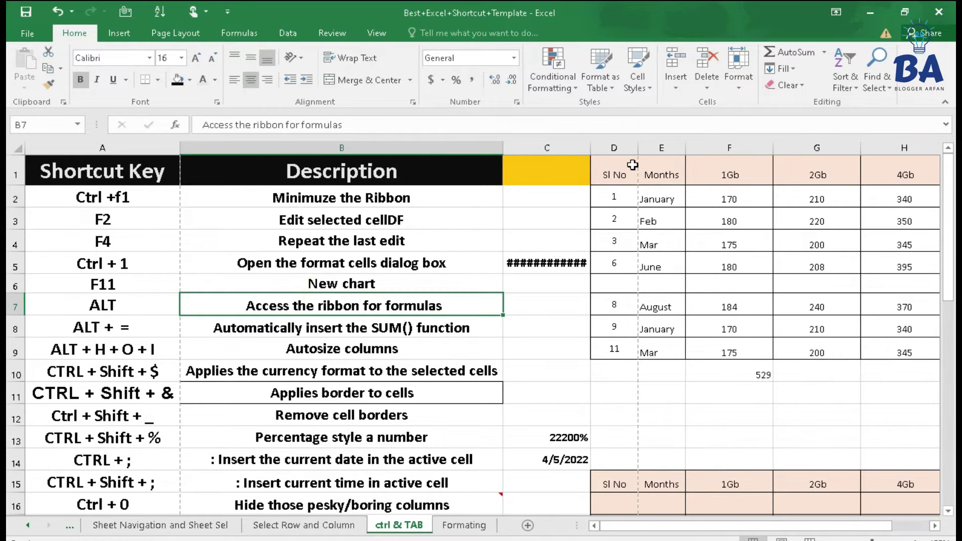
left_click(432, 284)
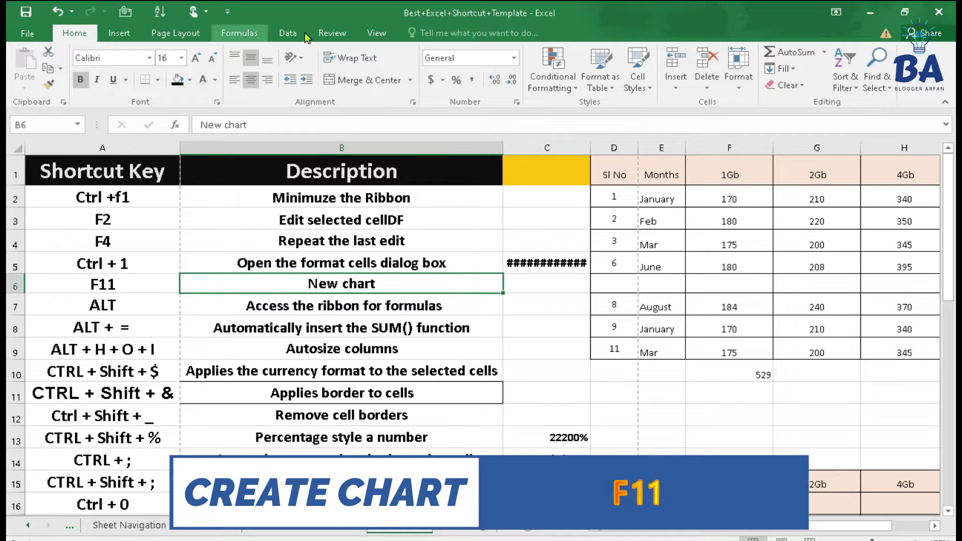
Cycle through the View, Data, Formulas, Page Layout and Insert tabs, returning to Home.
left_click(379, 35)
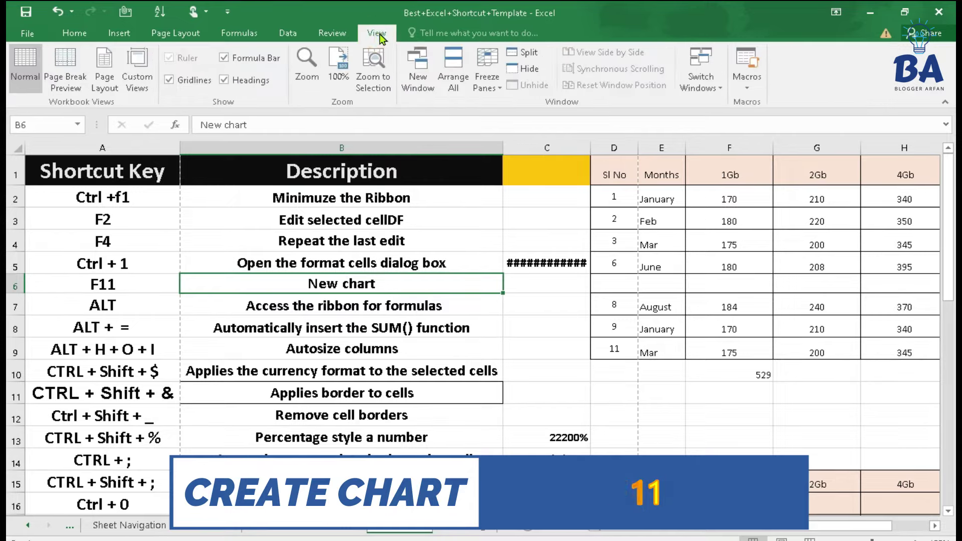
left_click(296, 35)
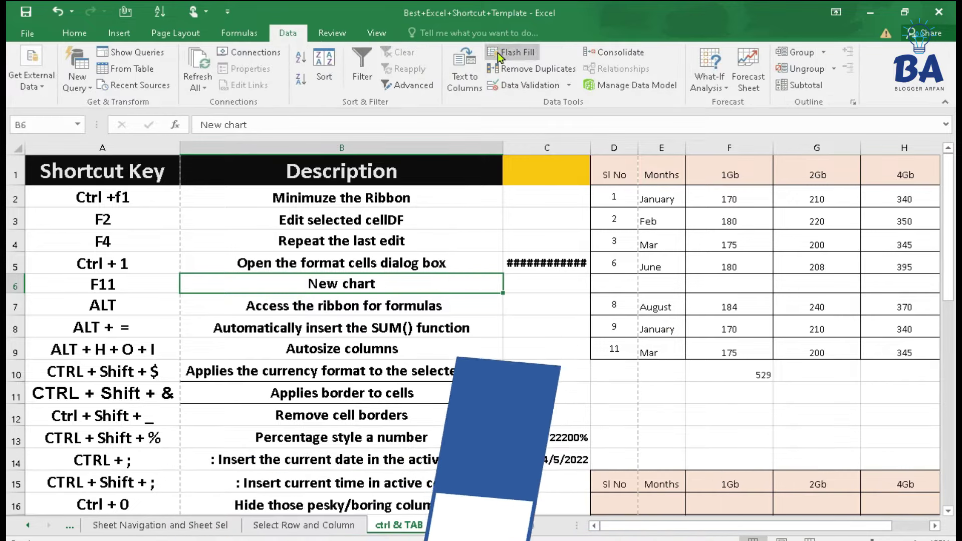
left_click(235, 35)
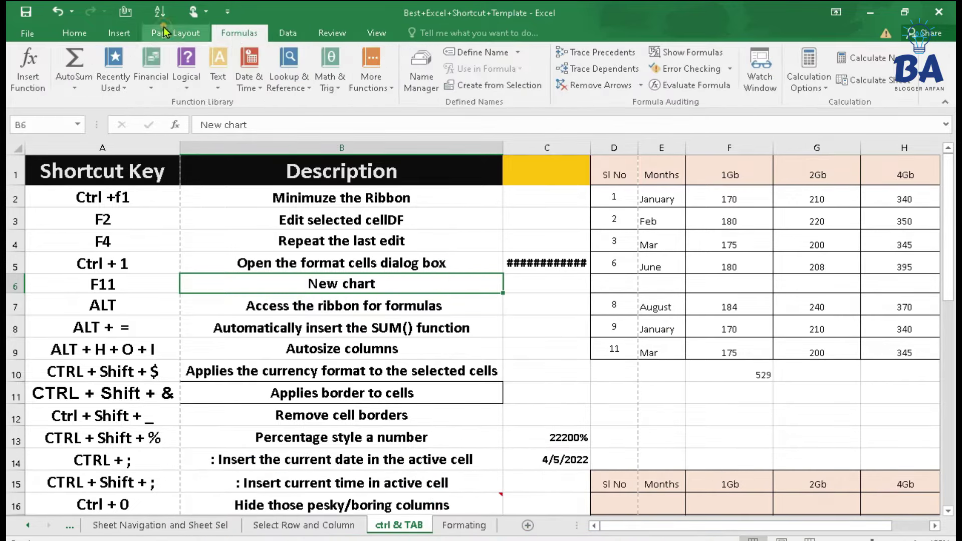
left_click(164, 35)
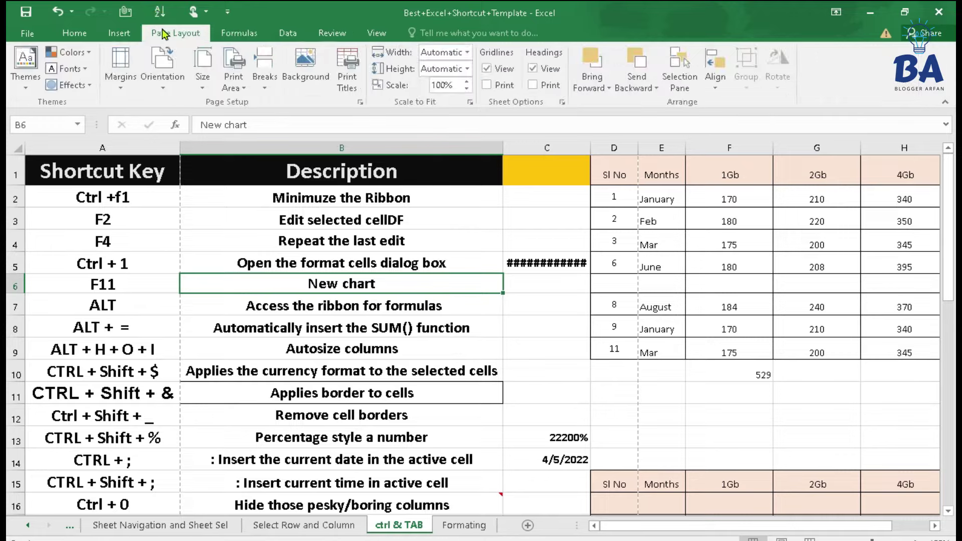
left_click(125, 33)
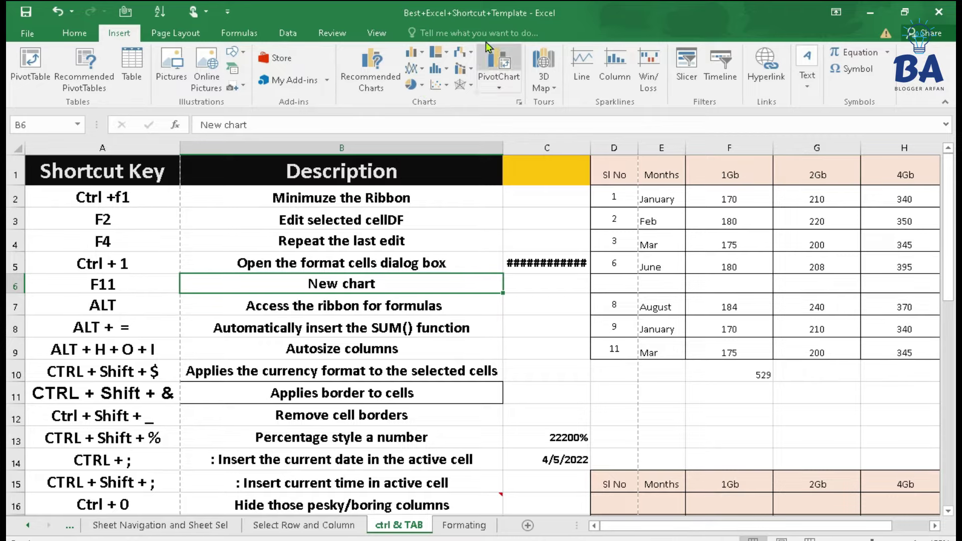
left_click(71, 35)
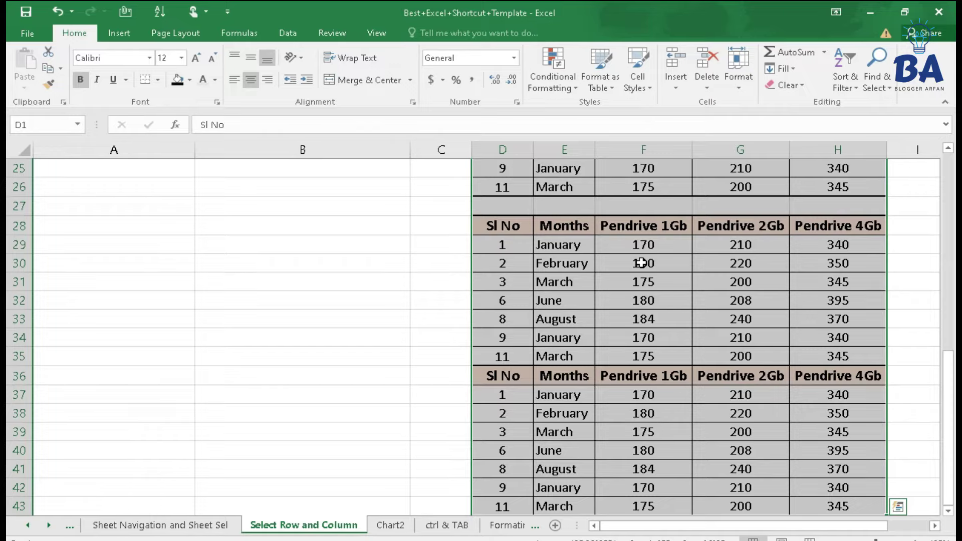
Create chart sheet Chart3 from the Pendrive 1Gb, 2Gb and 4Gb figures with F11.
key("F11")
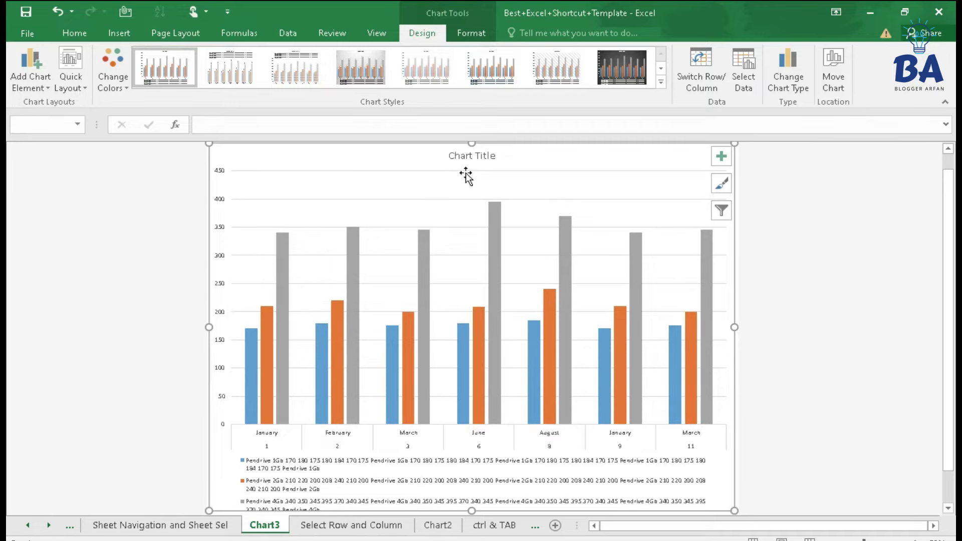
scroll(606, 345, "down", 1)
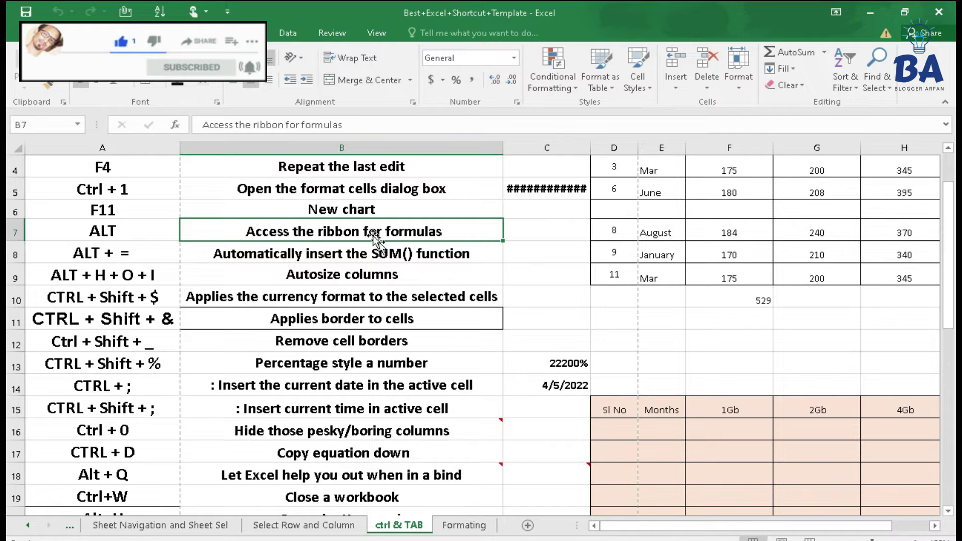
Select A7 (ALT) and try the Alt, N key-tip sequence for the Insert commands.
left_click(131, 229)
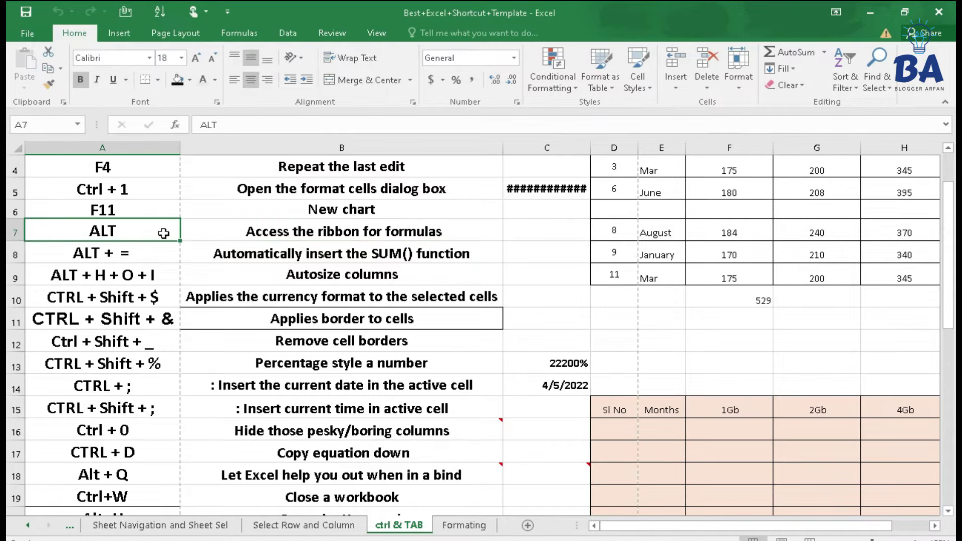
key("alt")
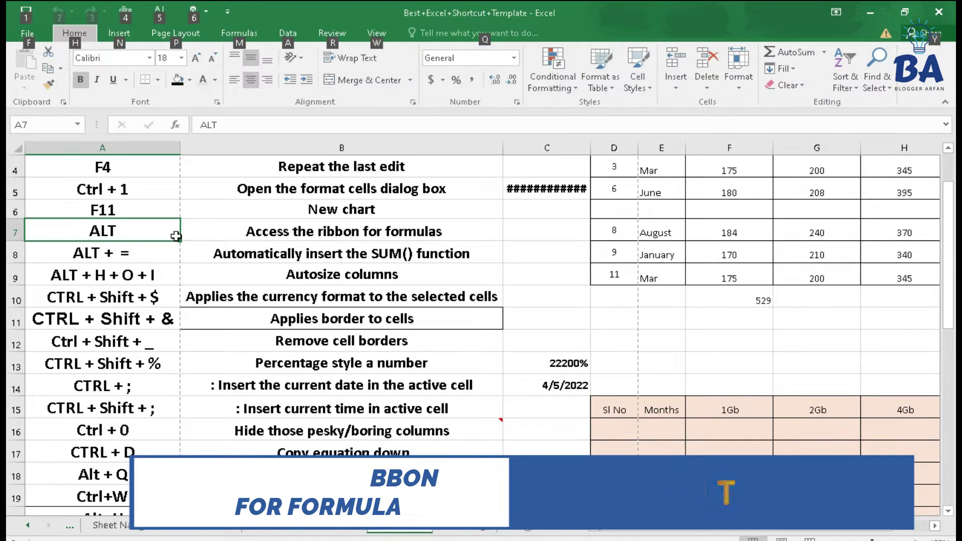
key("n")
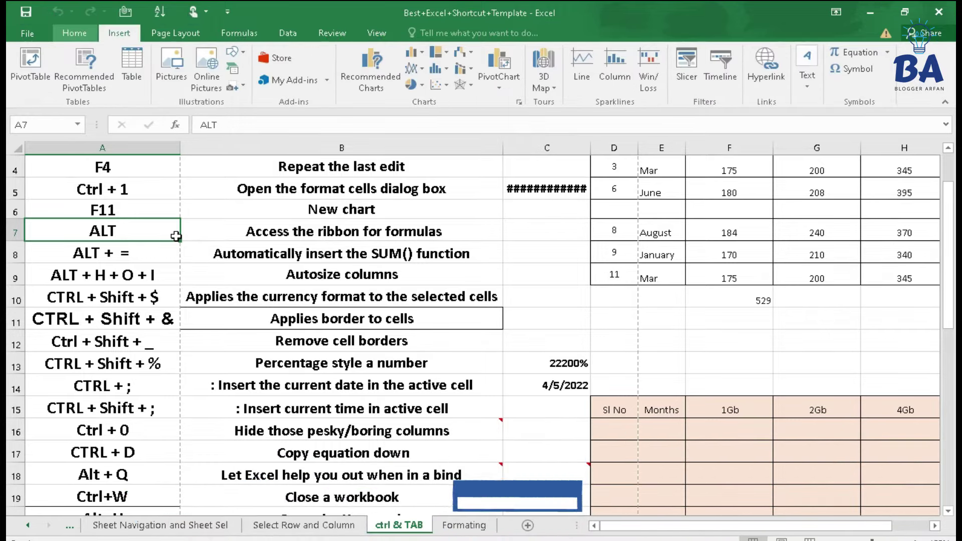
key("alt")
key("n")
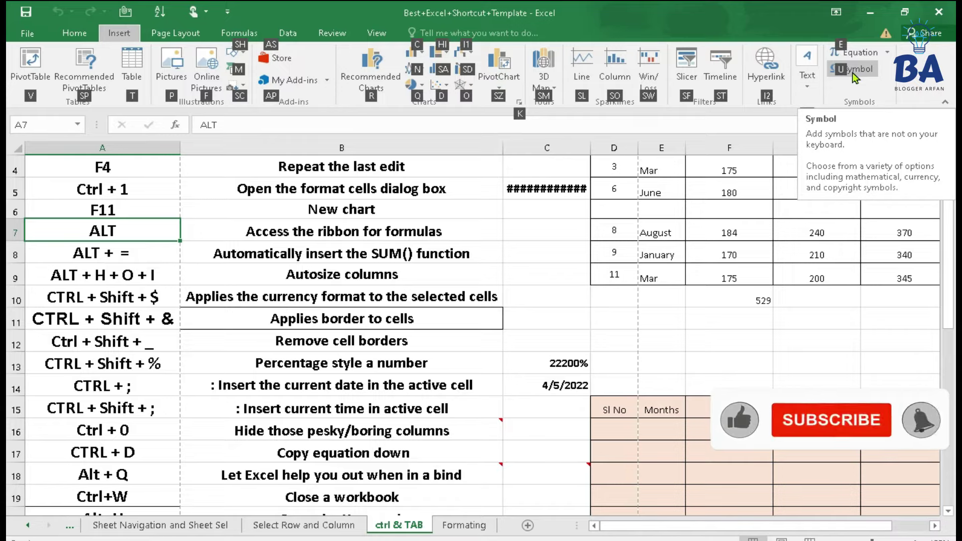
key("Escape")
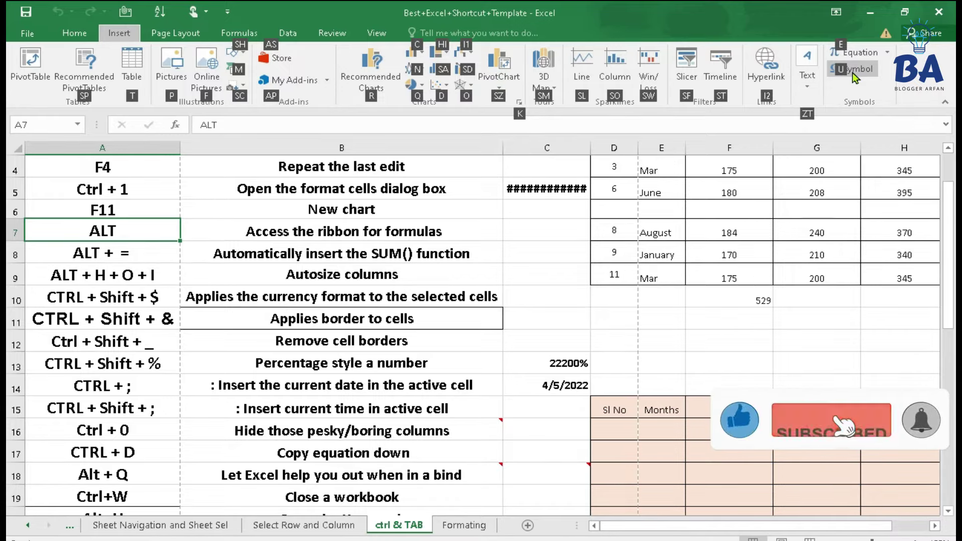
Insert a © symbol into A7 from the Symbol dialog, then delete it again.
left_click(853, 73)
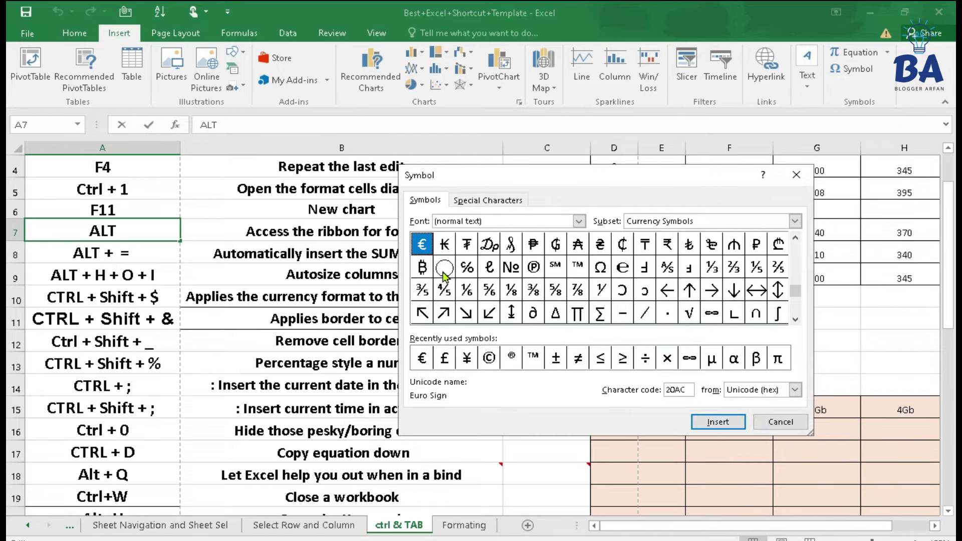
left_click(490, 359)
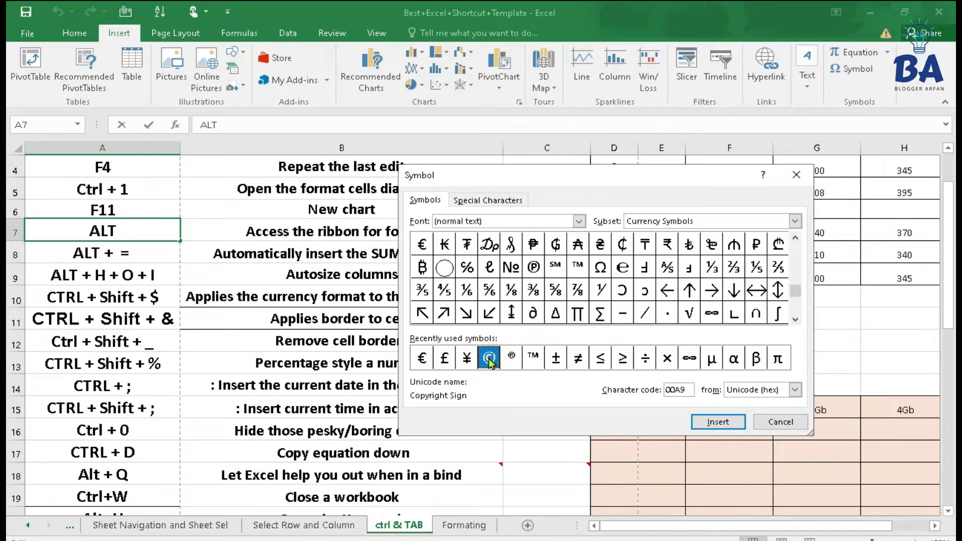
left_click(719, 422)
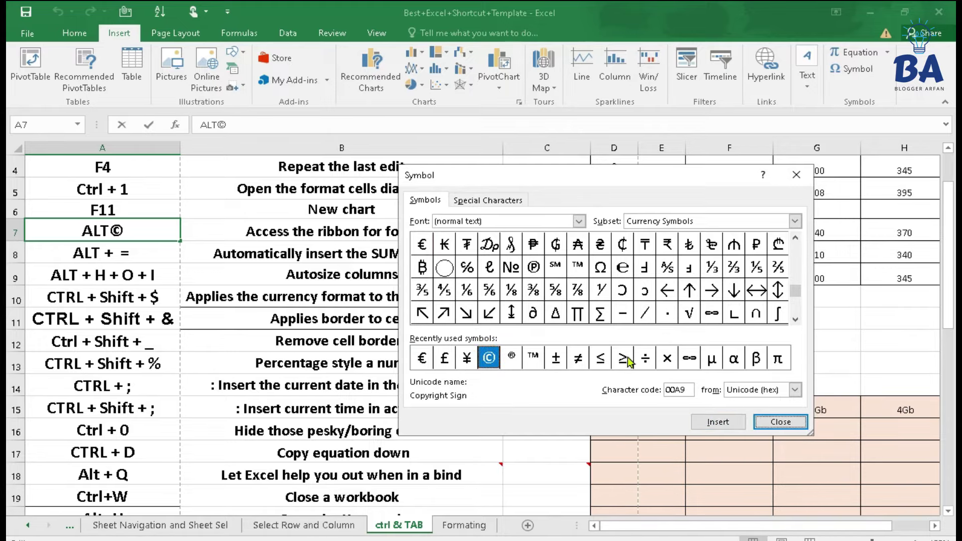
left_click(798, 176)
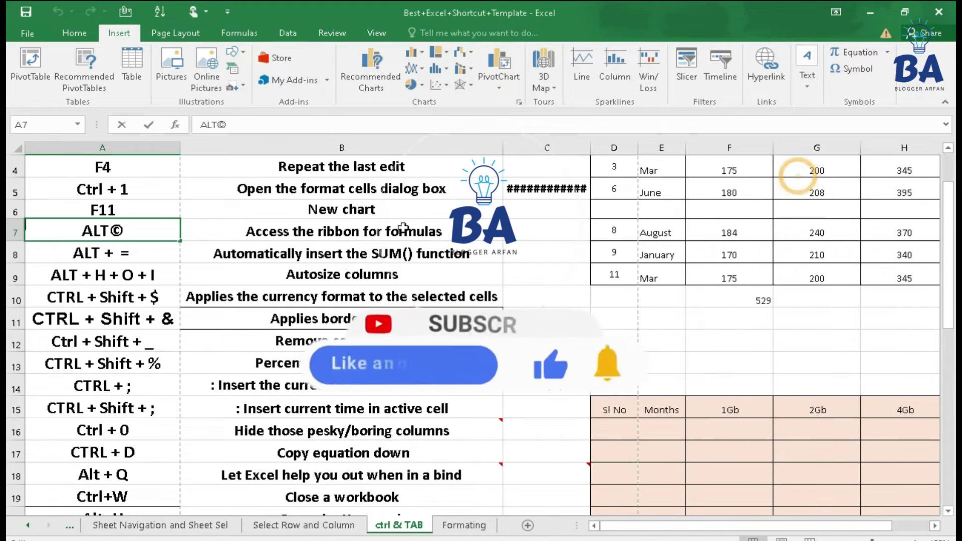
double_click(160, 236)
key("BackSpace")
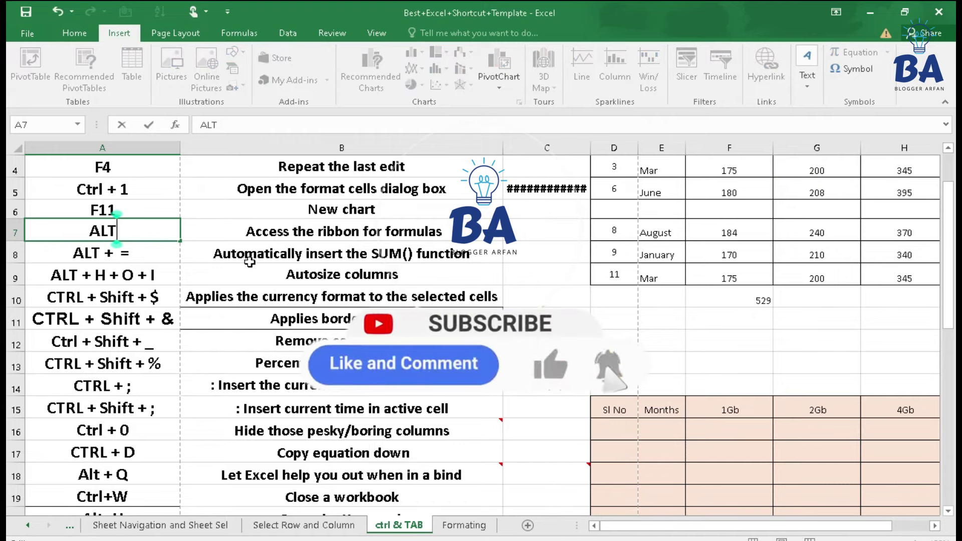
Enter 545432 in C7 and 54325 in C8.
left_click(271, 256)
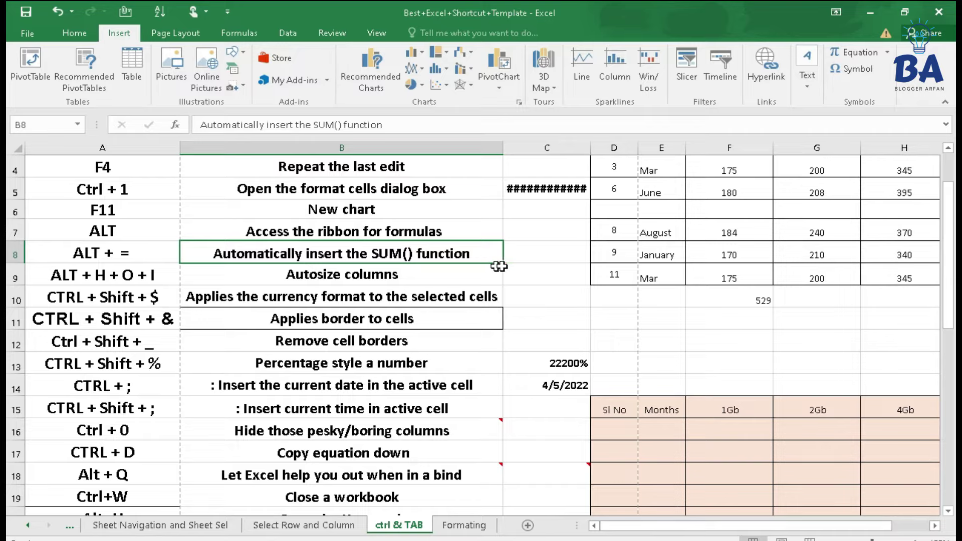
left_click(547, 234)
type("5")
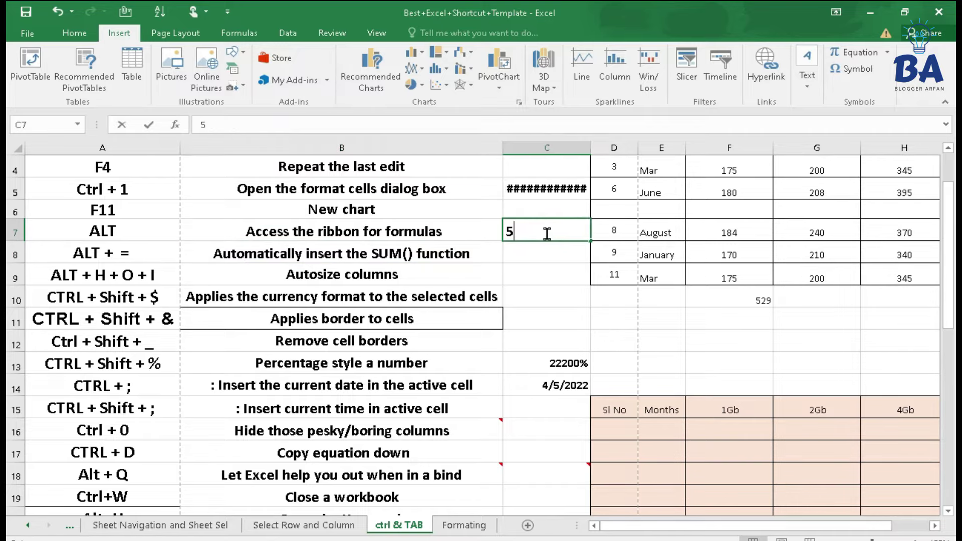
type("45432")
left_click(533, 255)
type("54325")
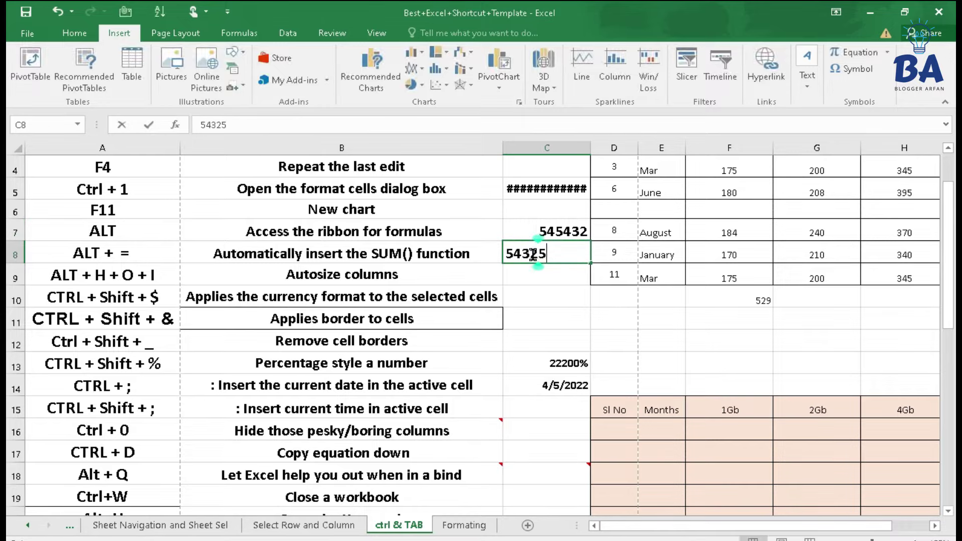
left_click(561, 276)
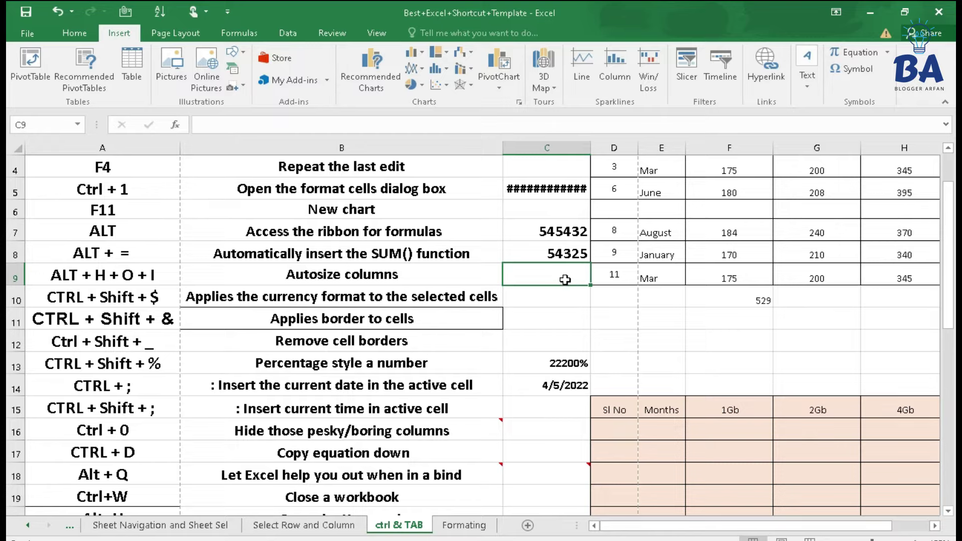
Sum C7:C8 into C9 with Alt+= (599757), then clear C7 through C9.
left_click(160, 249)
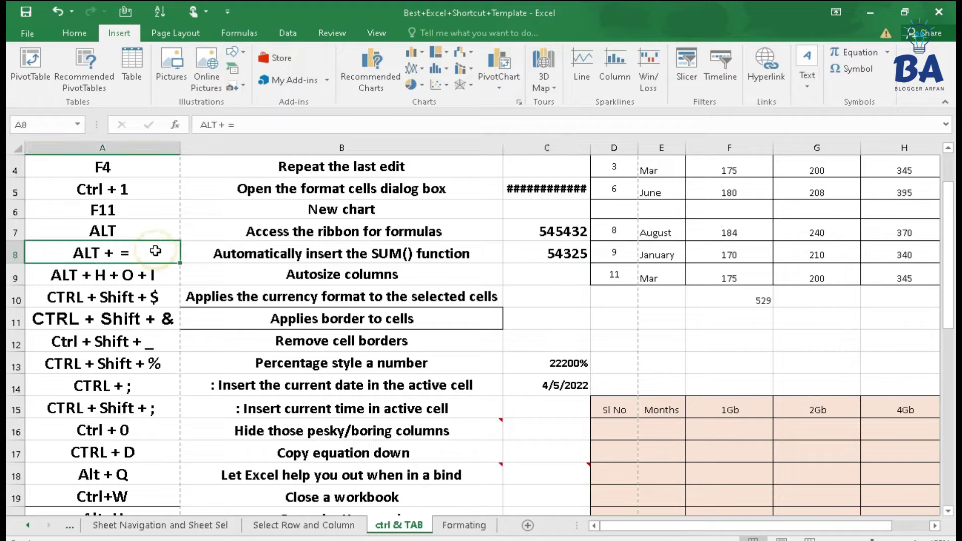
left_click(558, 271)
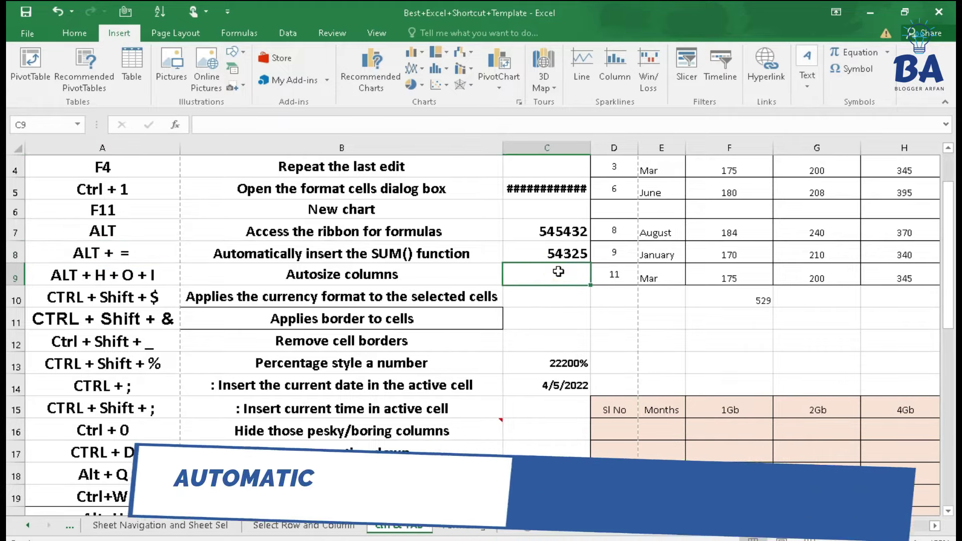
key("alt")
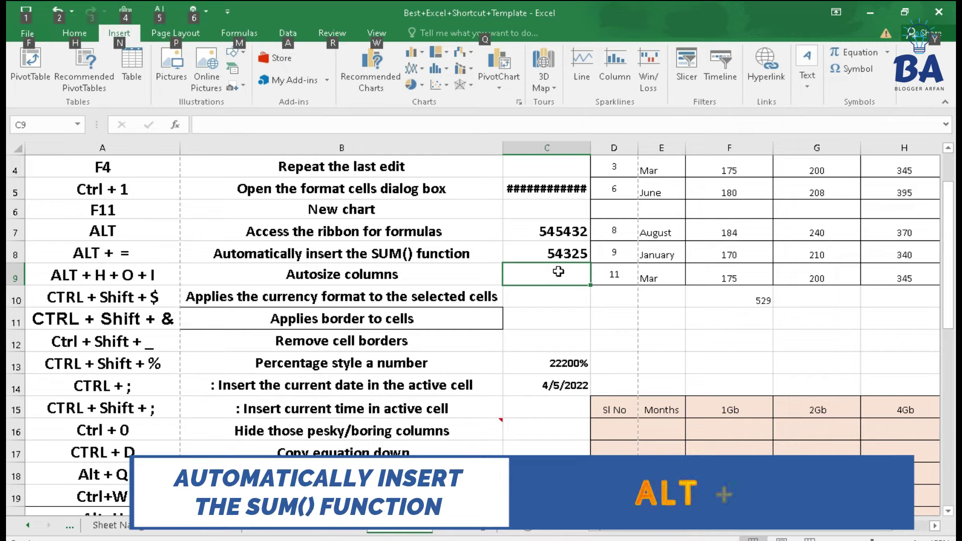
key("alt+equal")
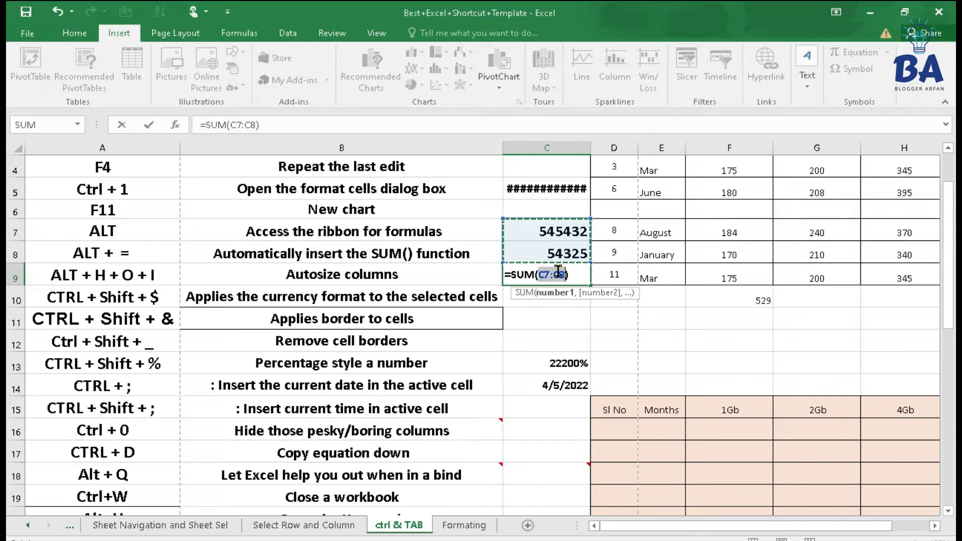
key("Return")
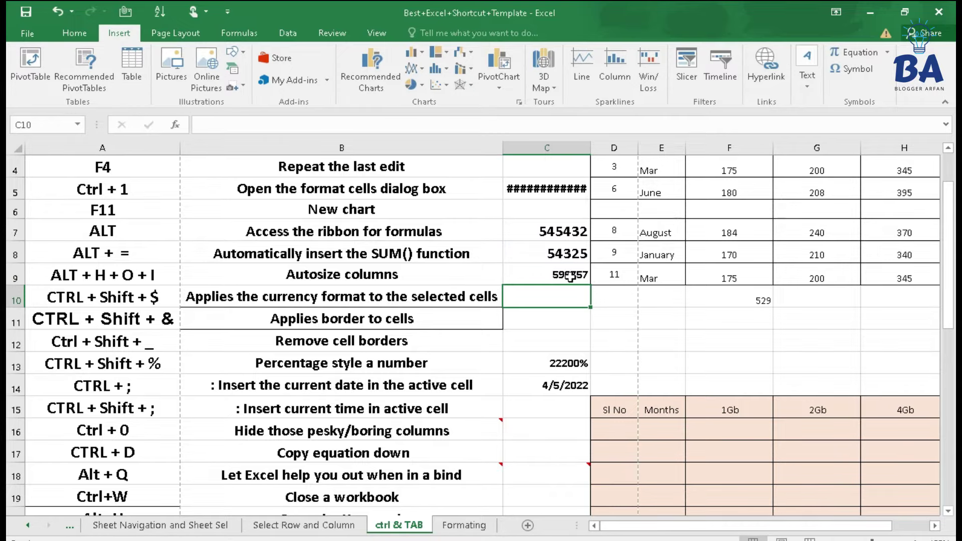
left_click_drag(560, 233, 566, 270)
key("Delete")
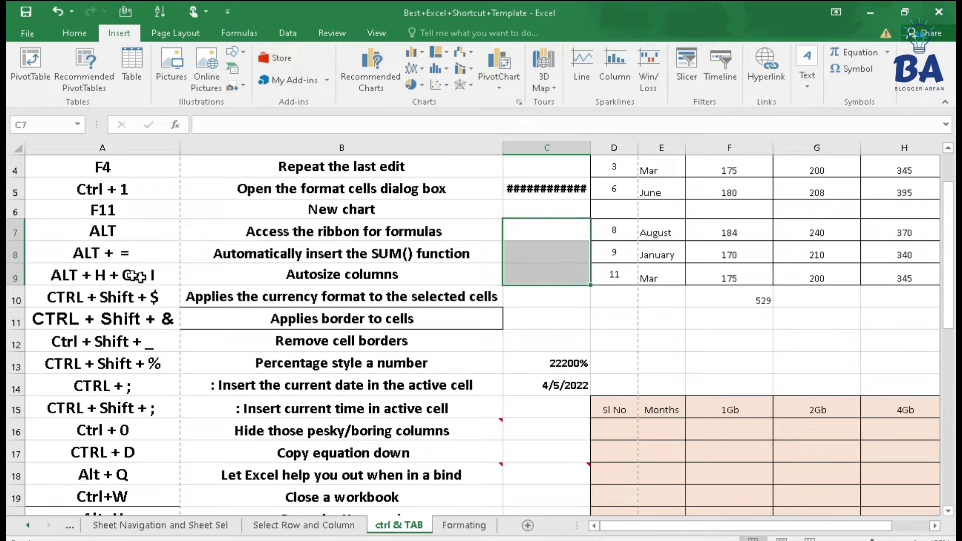
Select the Autosize columns cell B9 and try the Alt, H, O, I sequence.
left_click(434, 276)
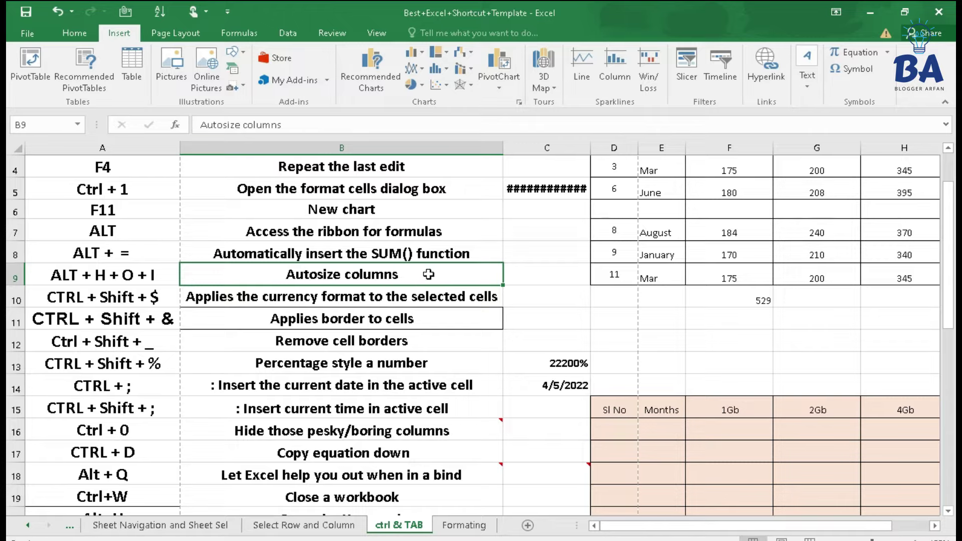
left_click_drag(224, 281, 85, 281)
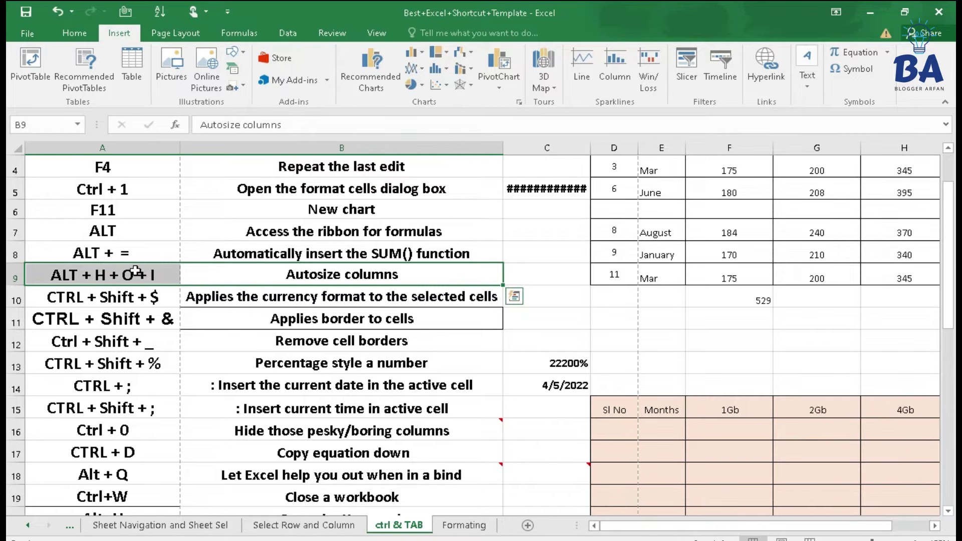
left_click(493, 271)
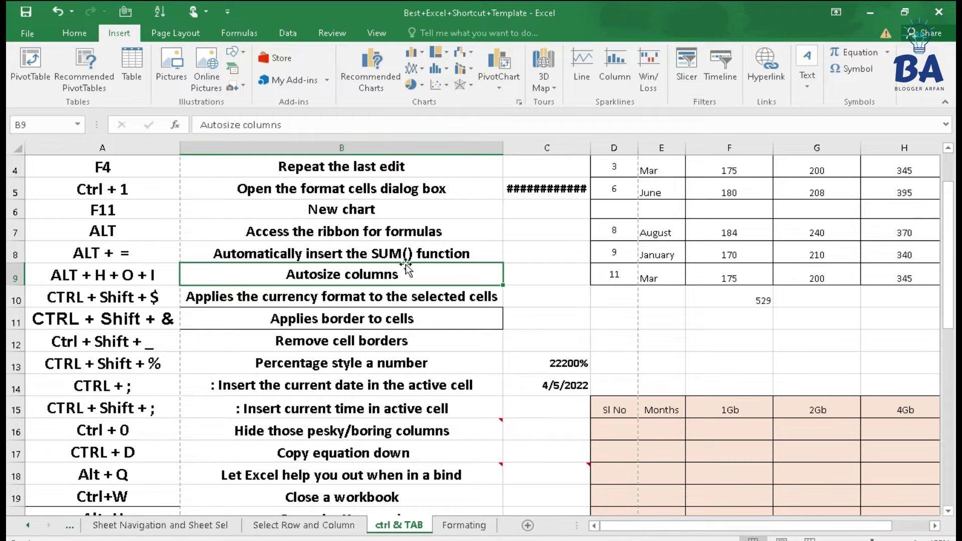
key("alt+h")
key("o")
key("i")
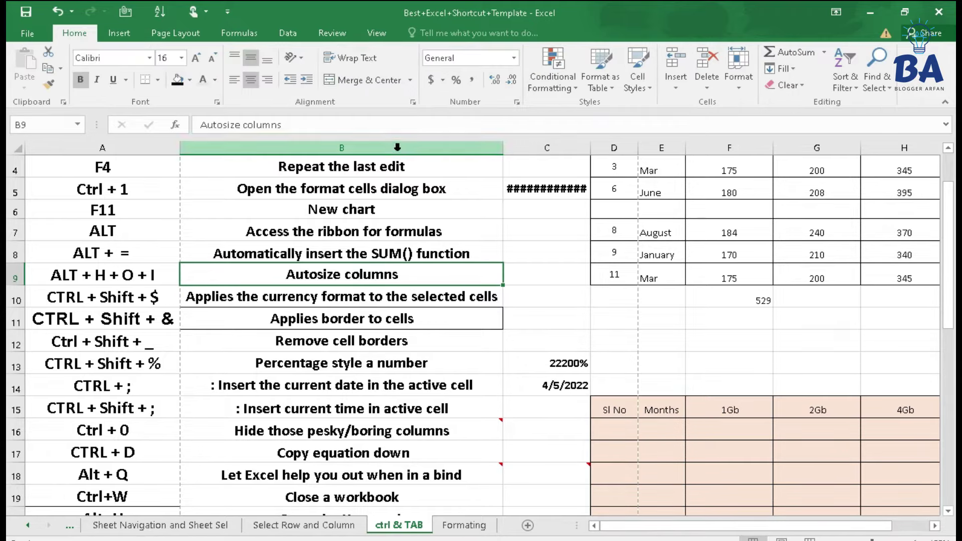
Select column B and AutoFit its width with Alt, H, O, I.
left_click(397, 150)
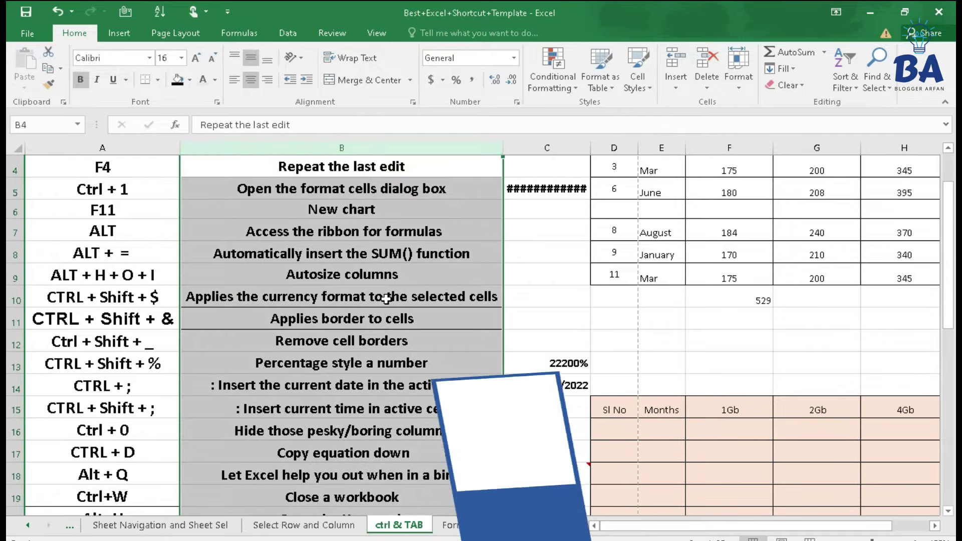
left_click(382, 316)
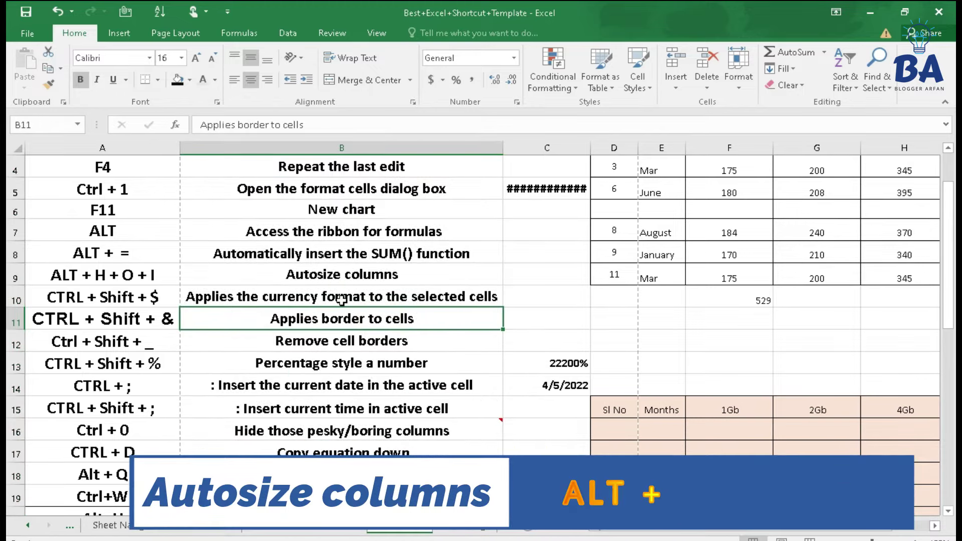
left_click(325, 276)
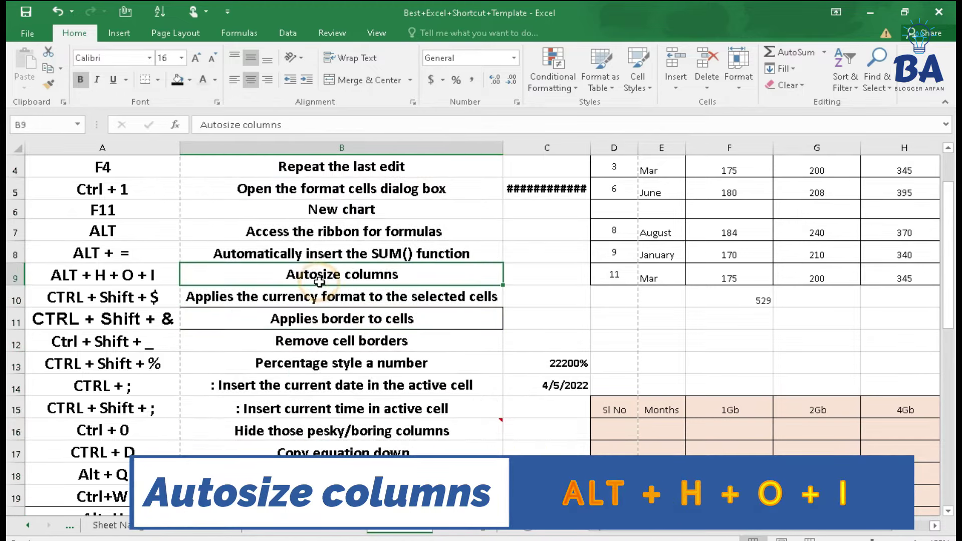
left_click(339, 146)
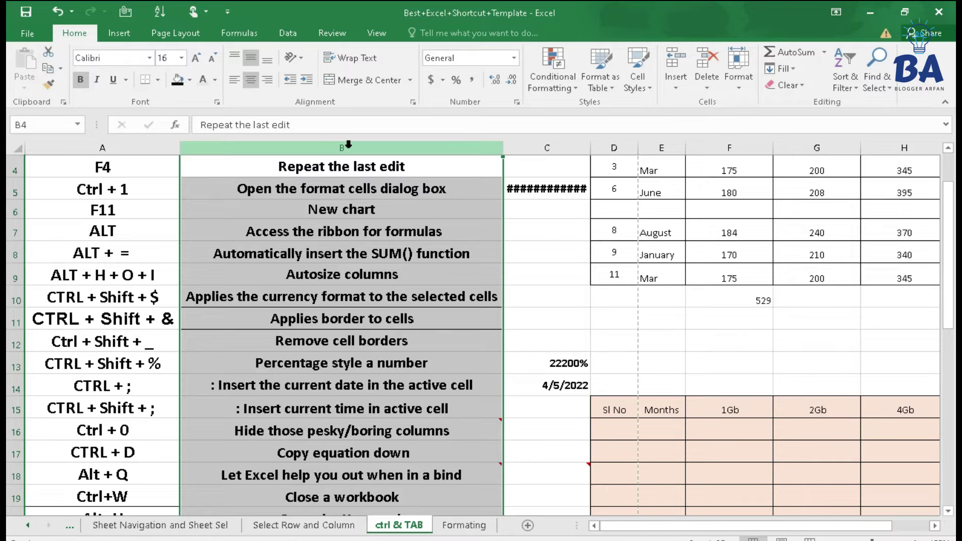
key("alt+h")
key("o")
key("i")
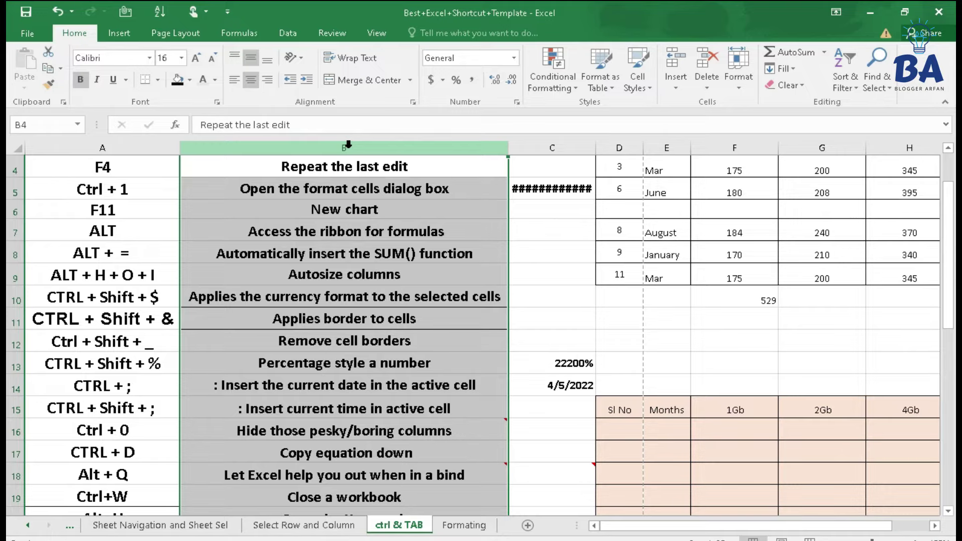
left_click(278, 334)
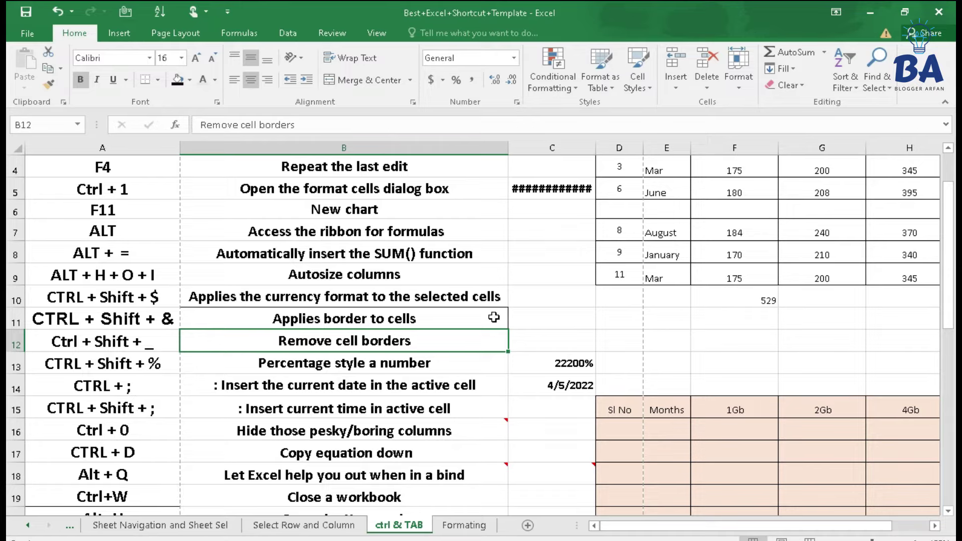
left_click(565, 301)
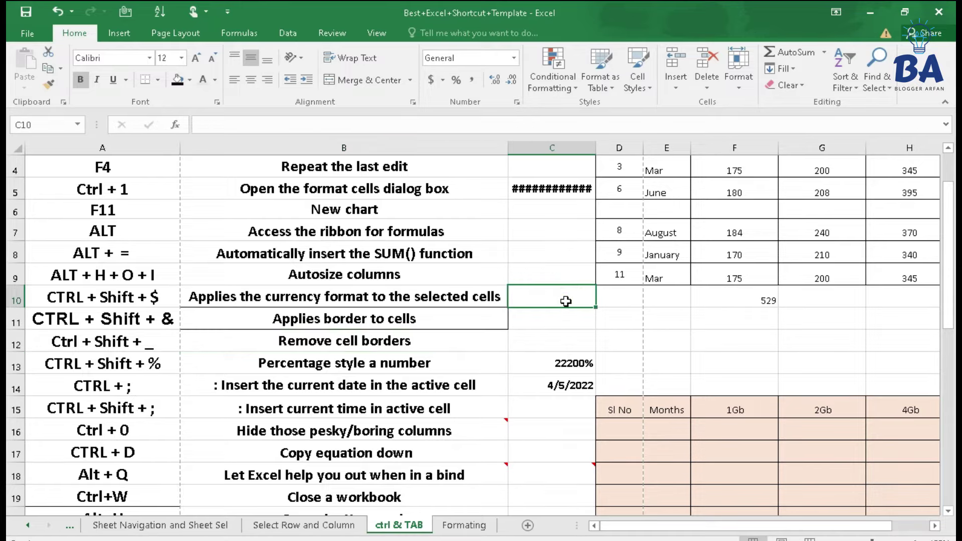
Enter 46467 in C10 and apply Currency format with Ctrl+Shift+$.
type("46467")
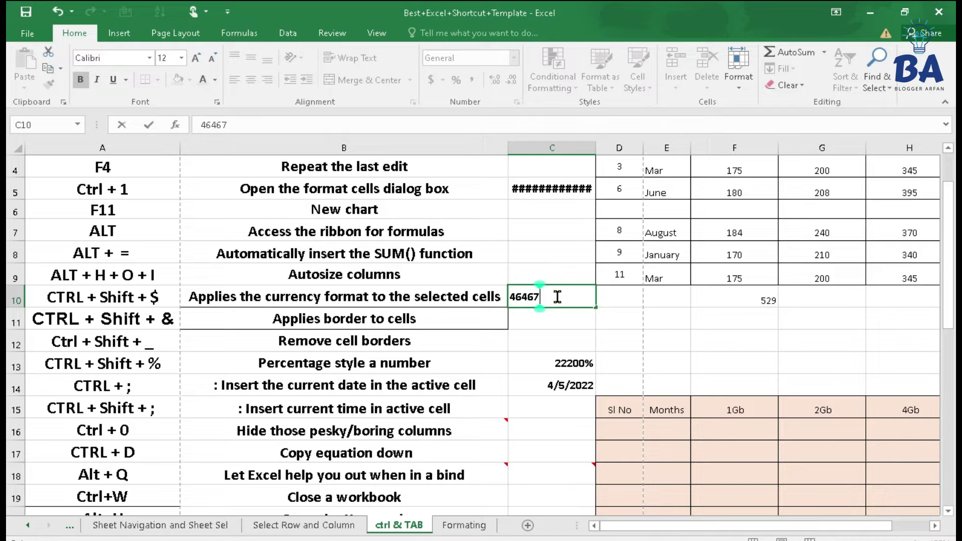
left_click(133, 301)
left_click(567, 299)
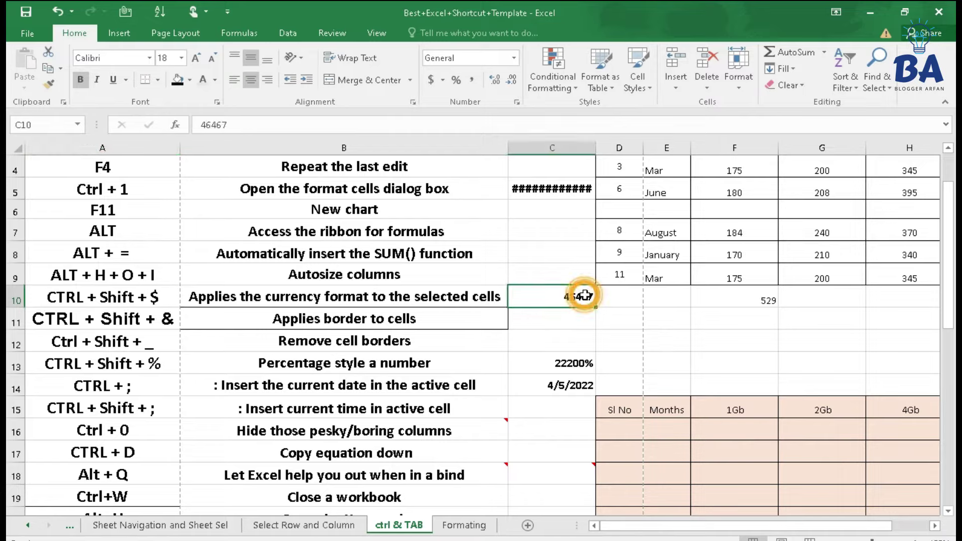
left_click(161, 299)
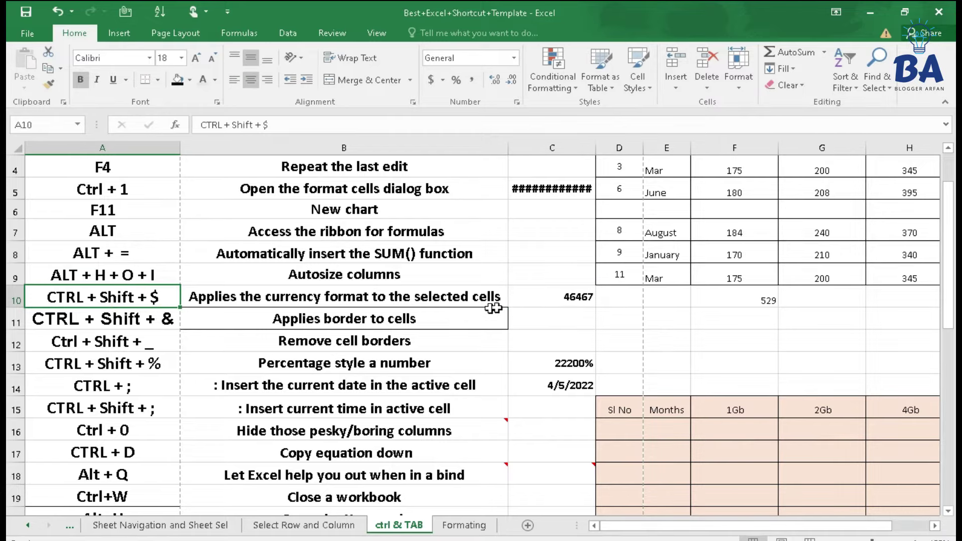
left_click(565, 294)
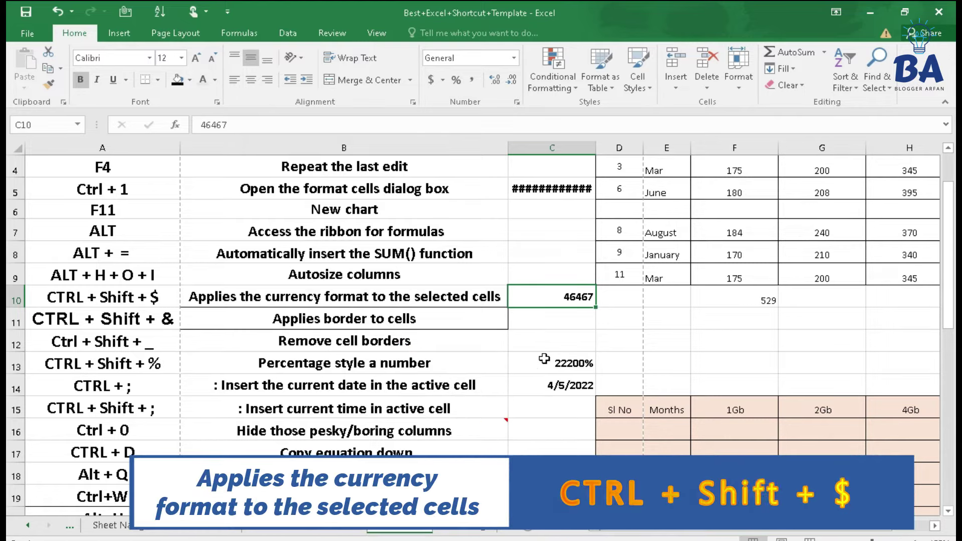
key("ctrl+shift+4")
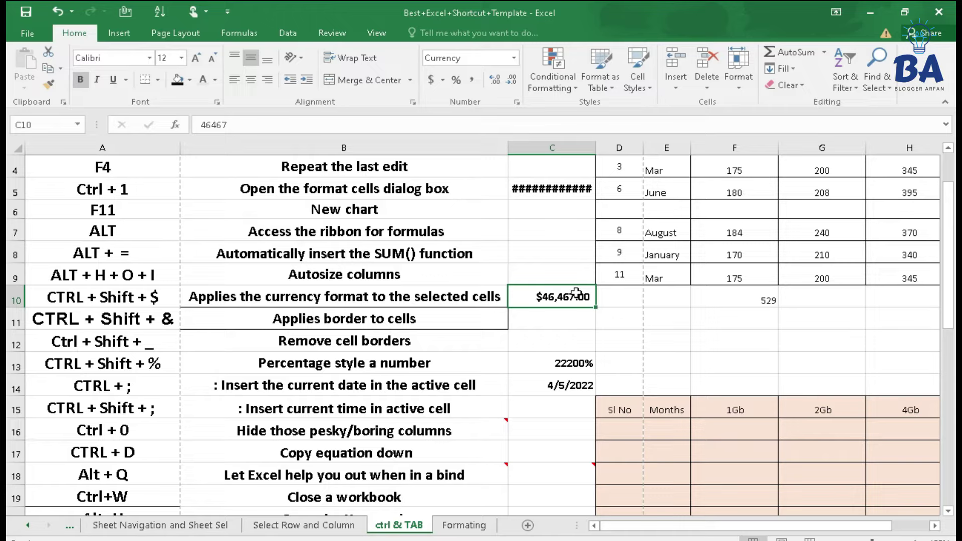
Check the $46,467.00 value in C10 and settle on C11 for the border demo.
left_click(550, 340)
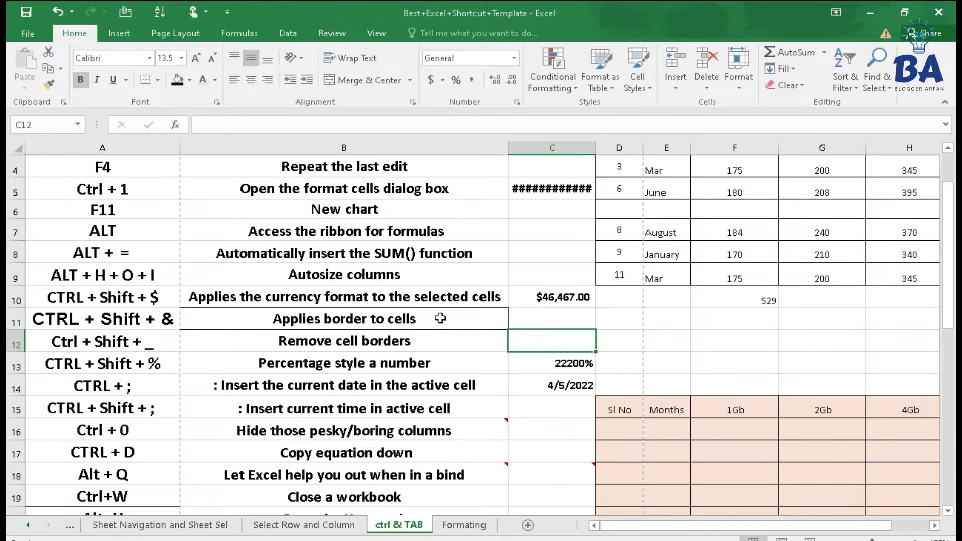
left_click(554, 319)
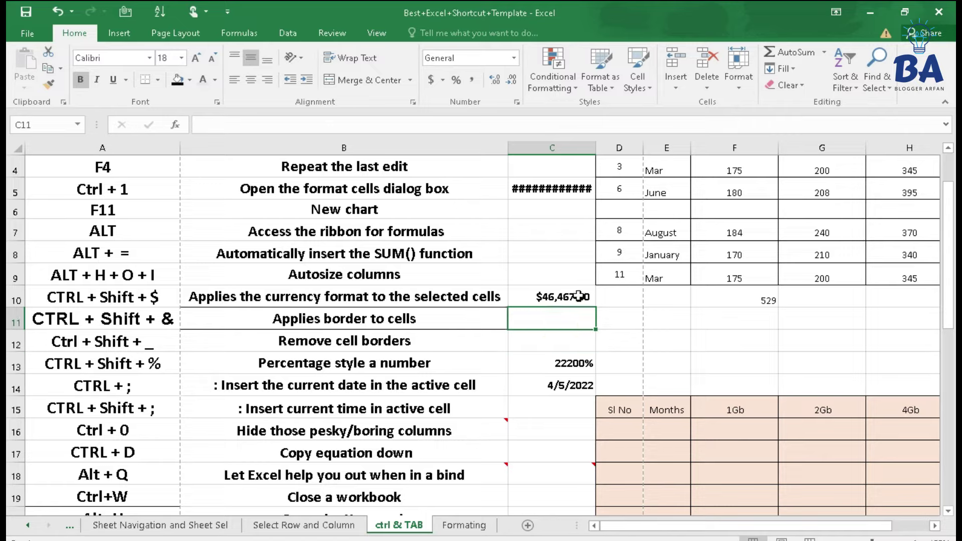
left_click(551, 296)
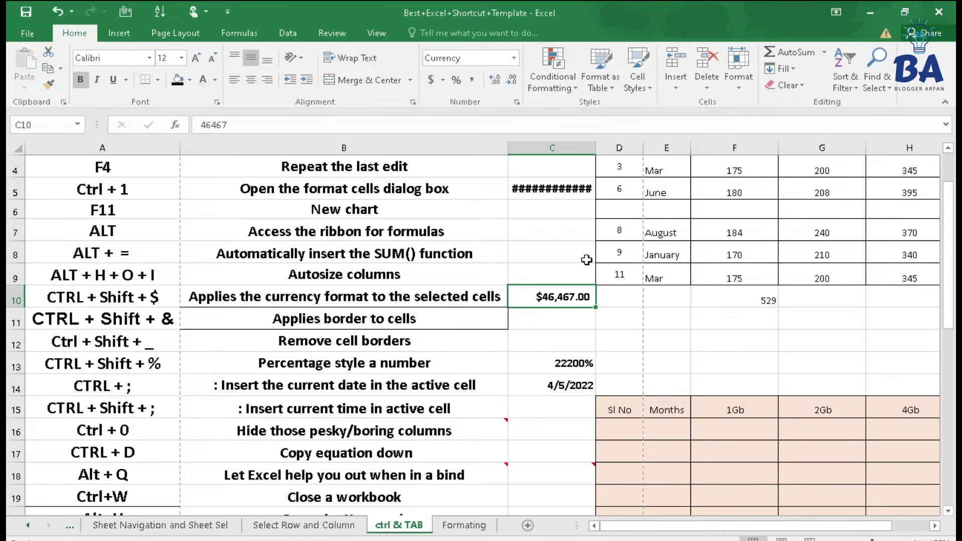
left_click(559, 320)
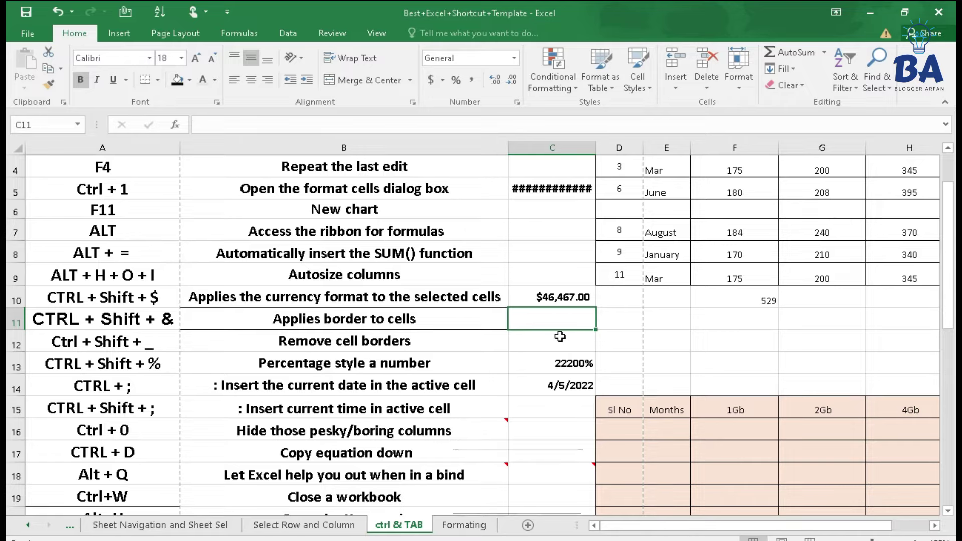
Select cells D12, C12, C11, B11 and C13 around the border row.
left_click(606, 334)
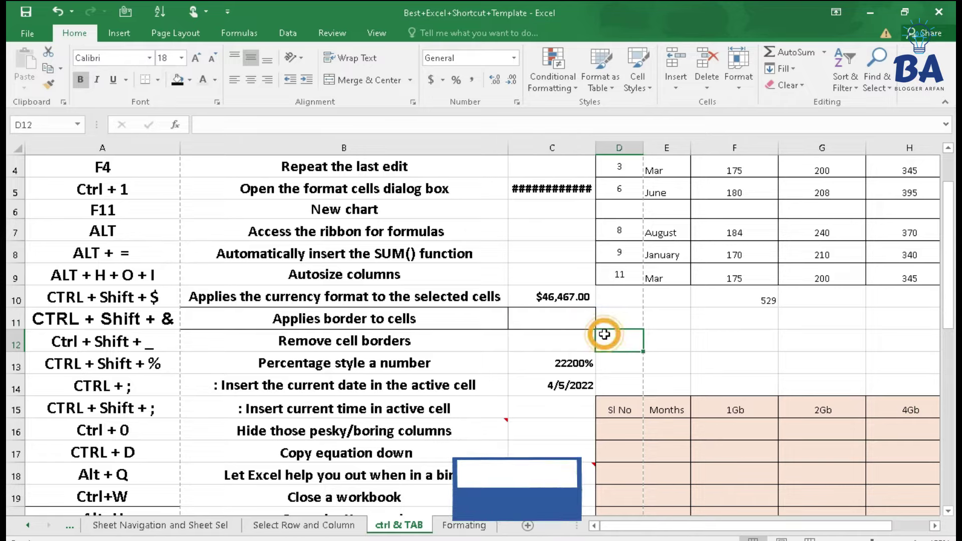
left_click(557, 332)
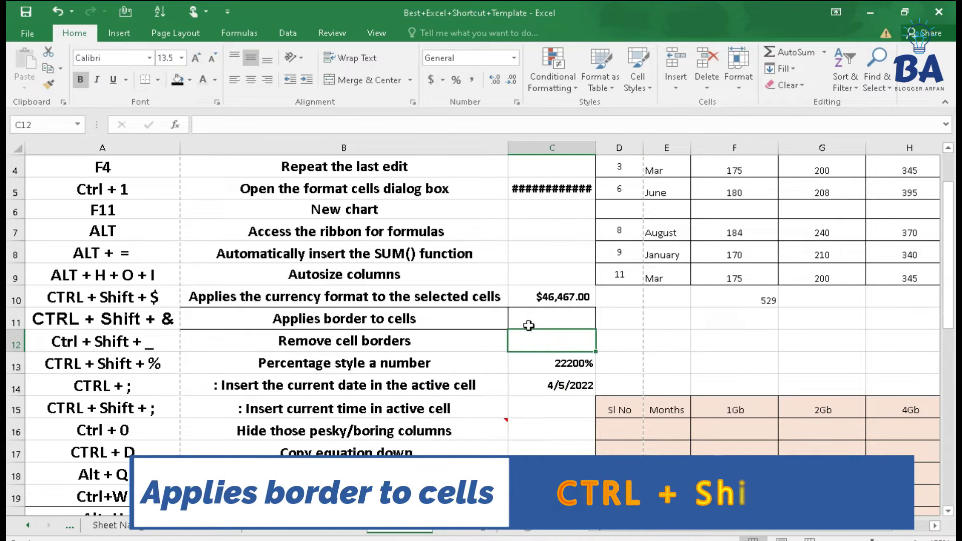
left_click(563, 320)
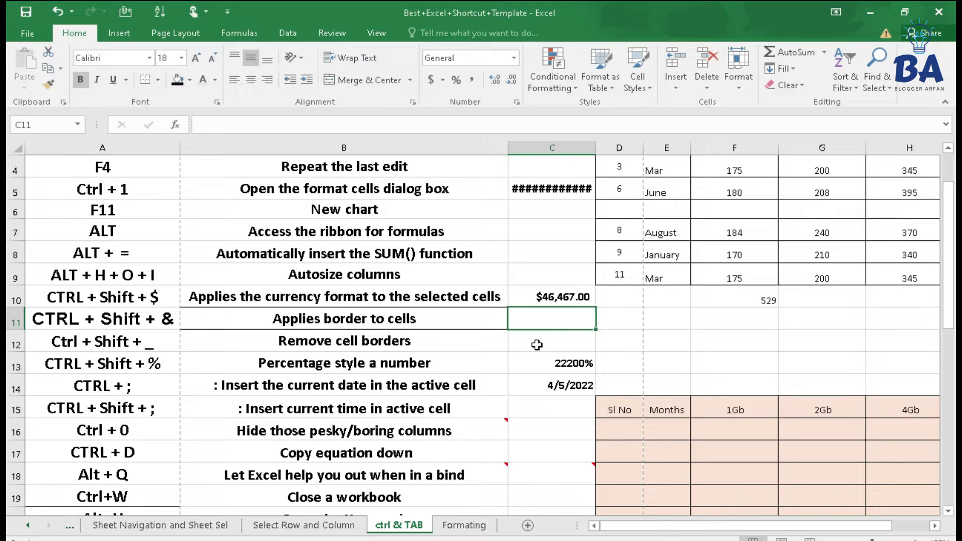
left_click(569, 319)
left_click(550, 336)
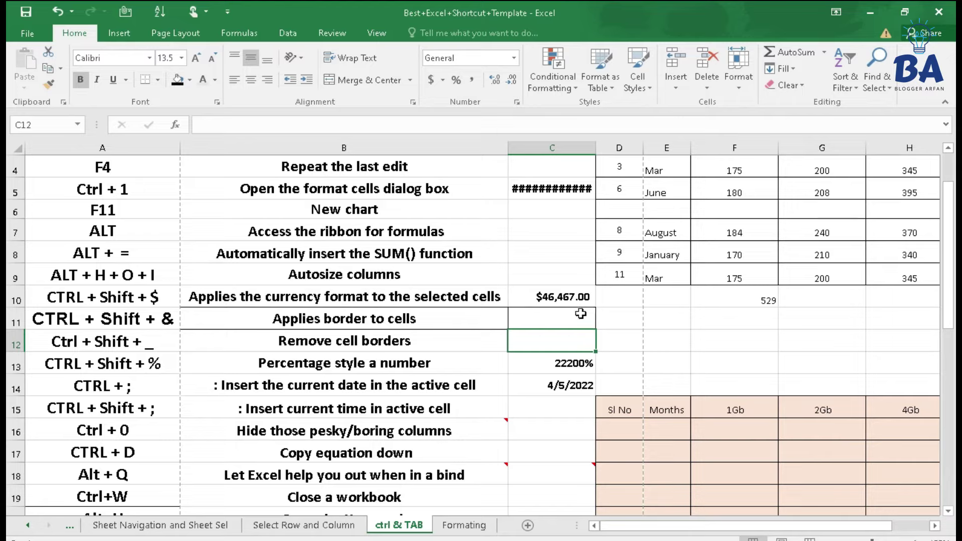
left_click(559, 317)
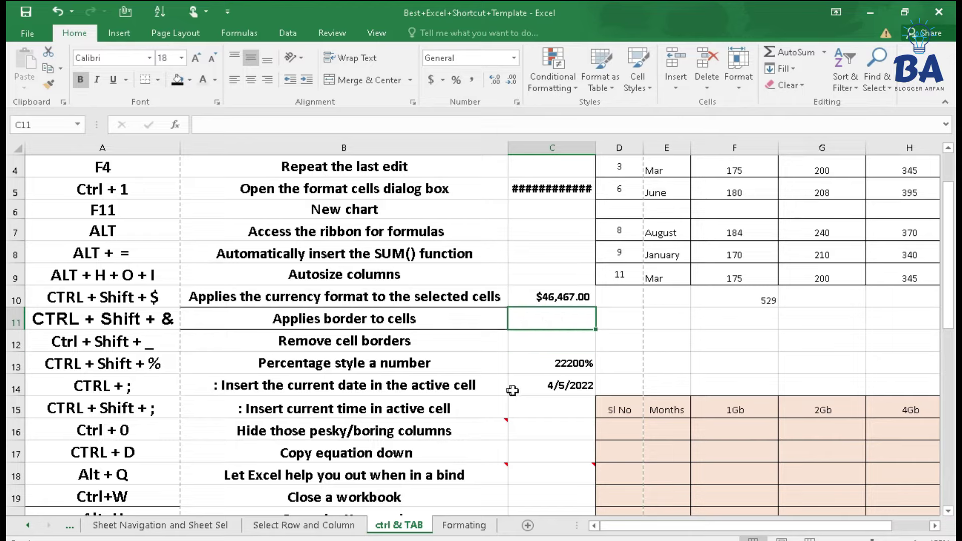
left_click(497, 319)
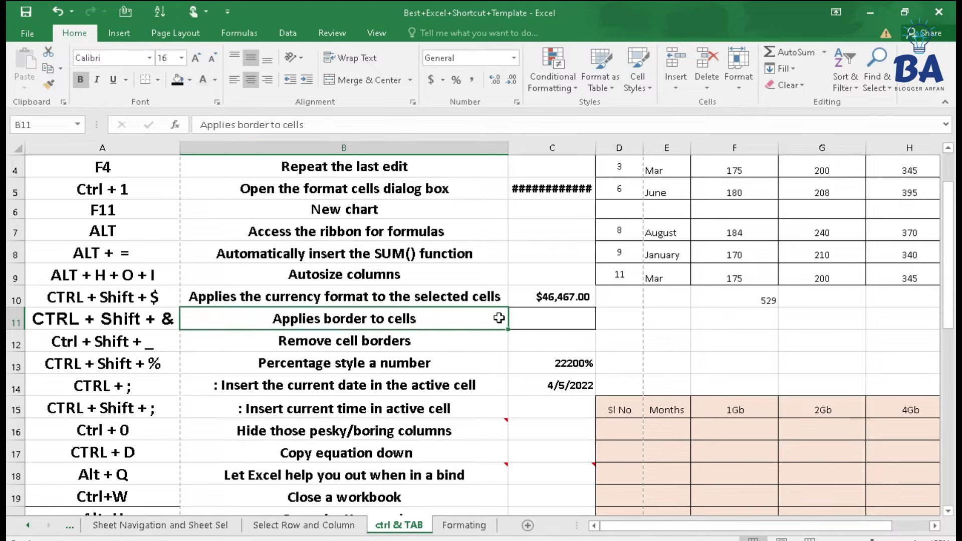
left_click(514, 357)
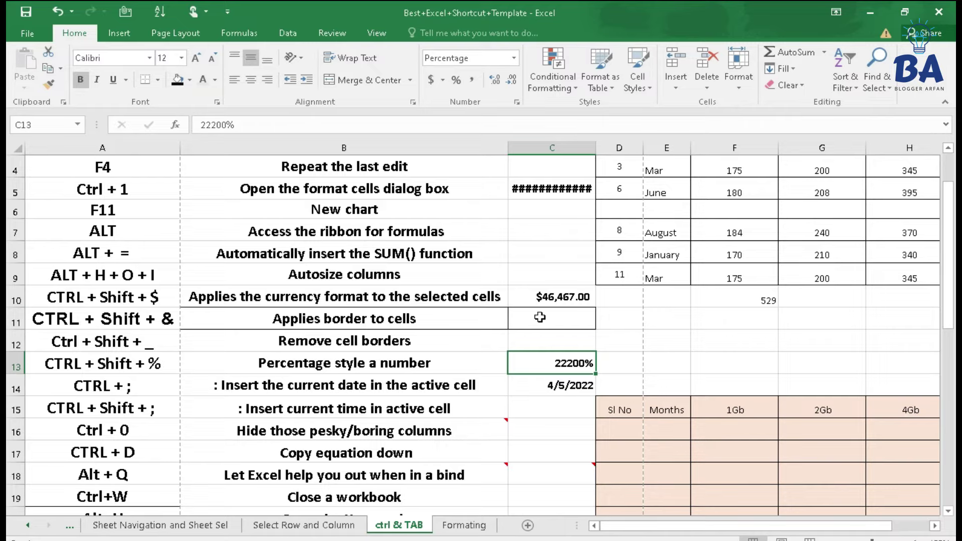
left_click(529, 341)
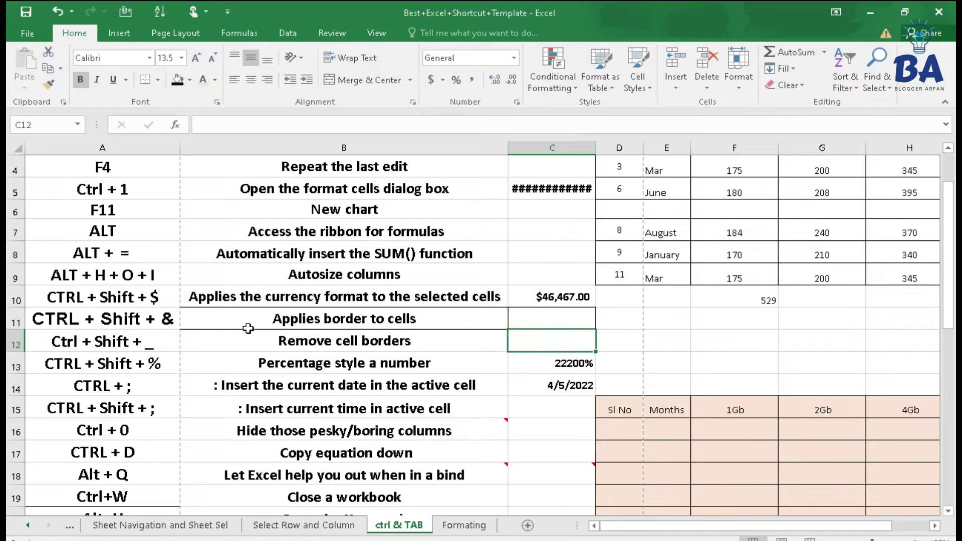
left_click(574, 323)
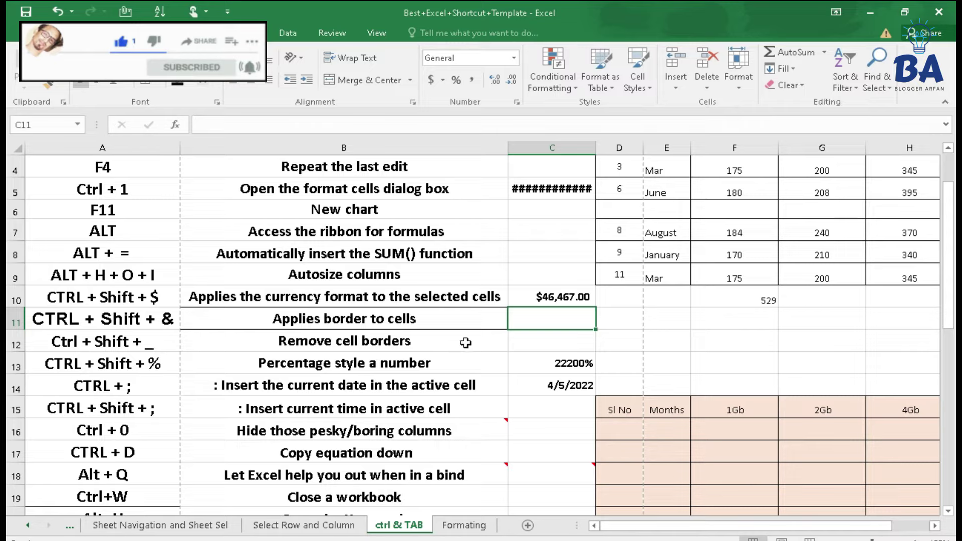
Zoom the worksheet in two steps and reselect cells around C11 and C12.
left_click(559, 323)
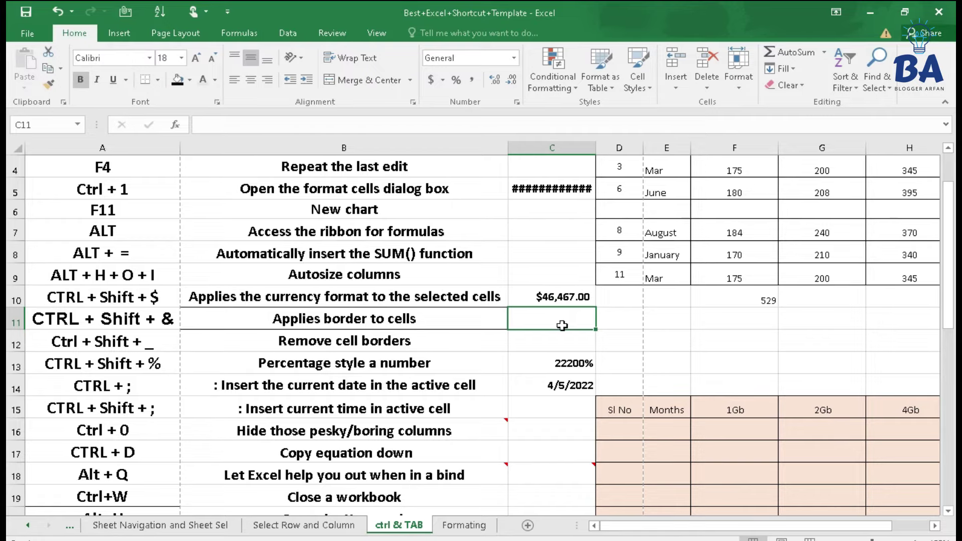
left_click(918, 539)
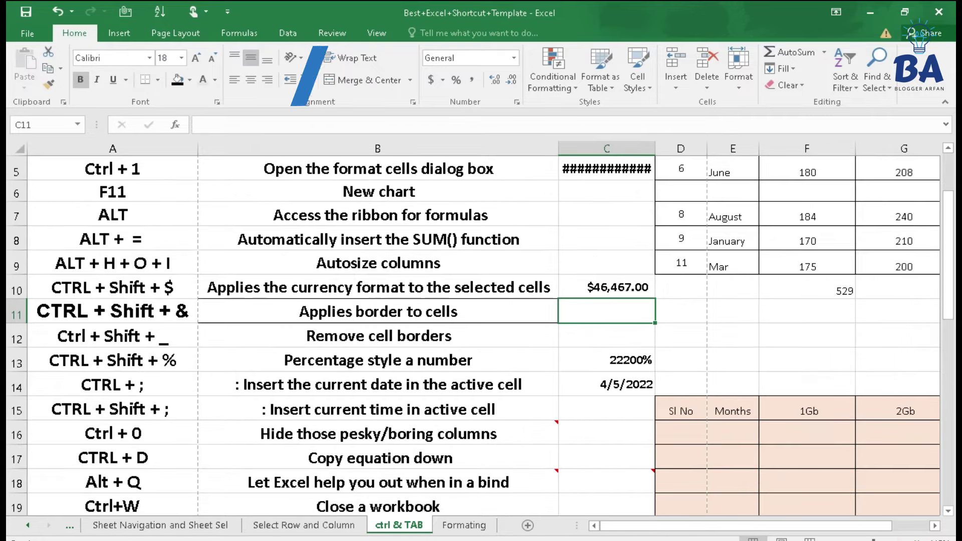
left_click(919, 539)
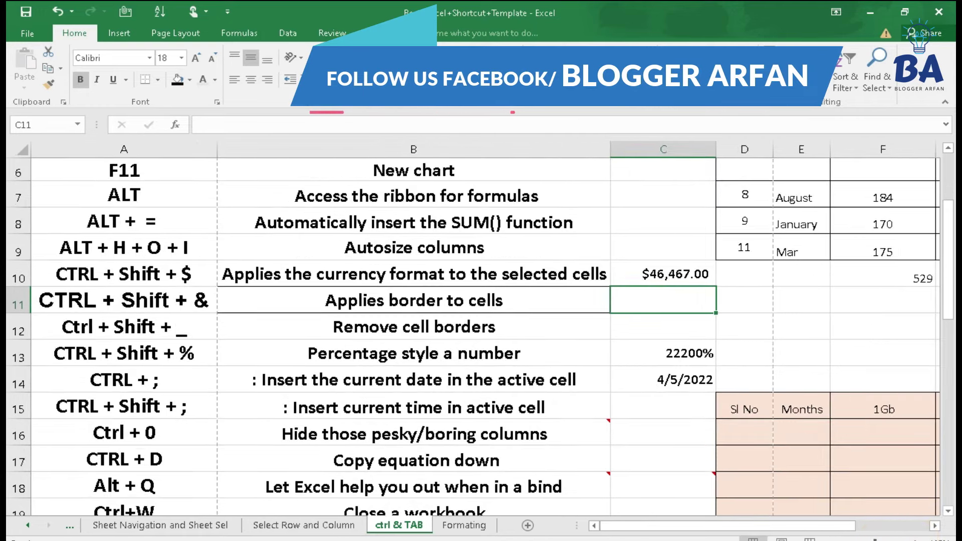
left_click(626, 328)
left_click(576, 307)
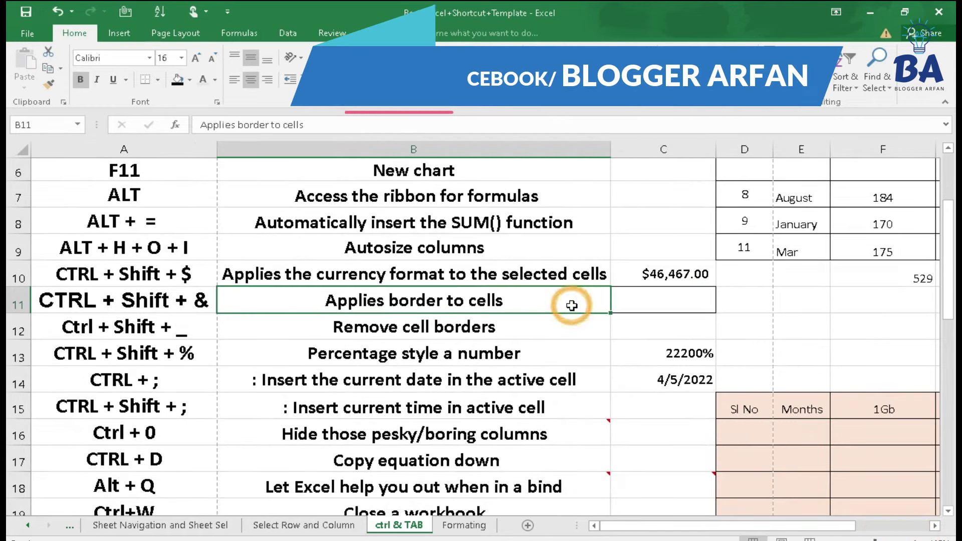
left_click(647, 336)
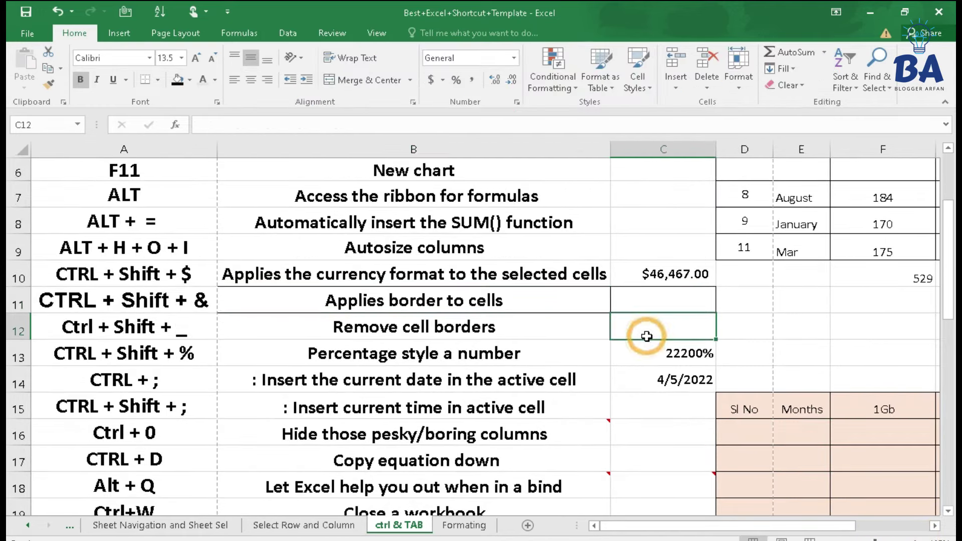
Select C11, then the Remove cell borders and Percentage style descriptions.
left_click(648, 304)
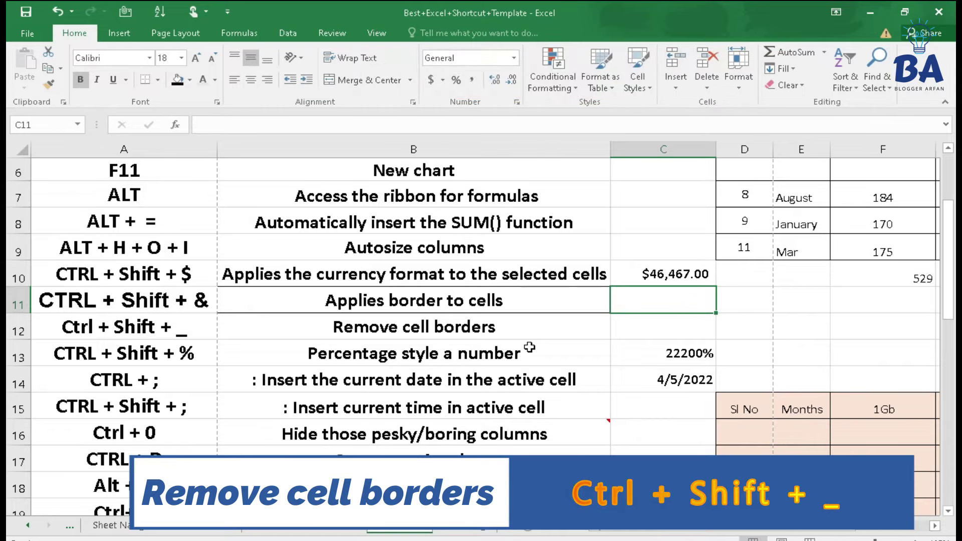
left_click(660, 325)
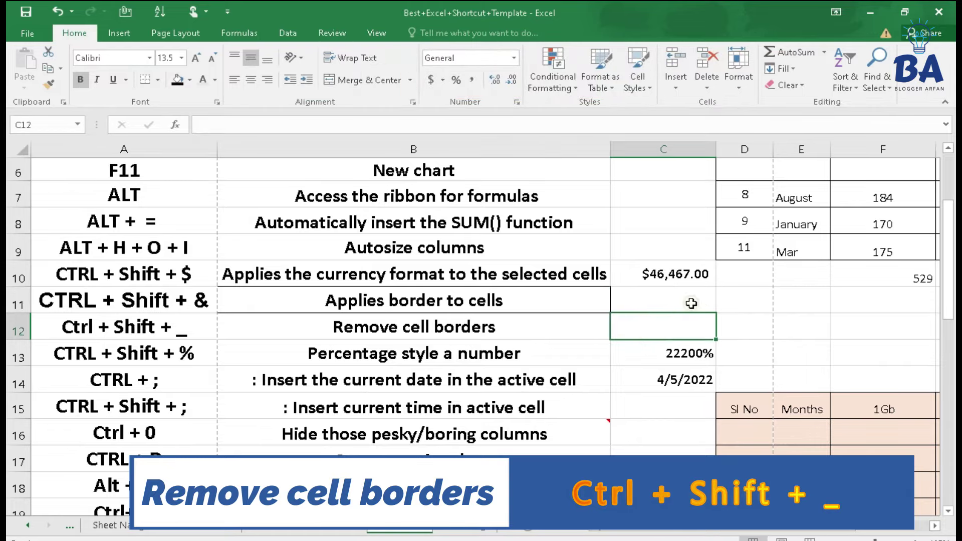
left_click(692, 303)
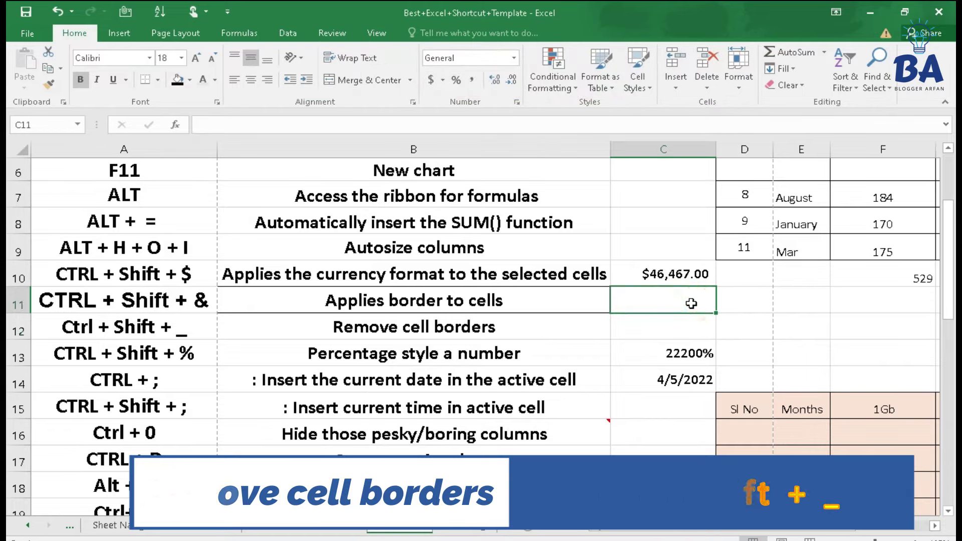
left_click(518, 335)
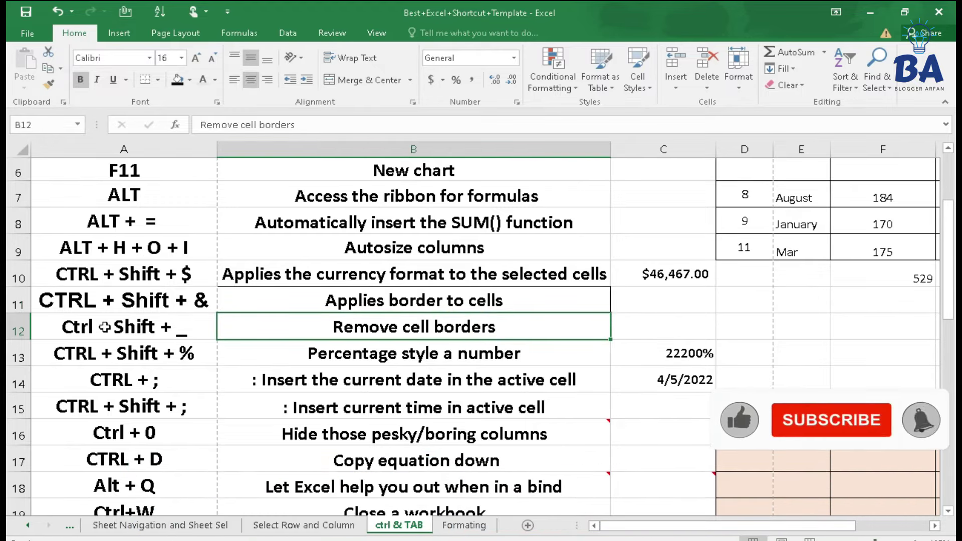
left_click(507, 356)
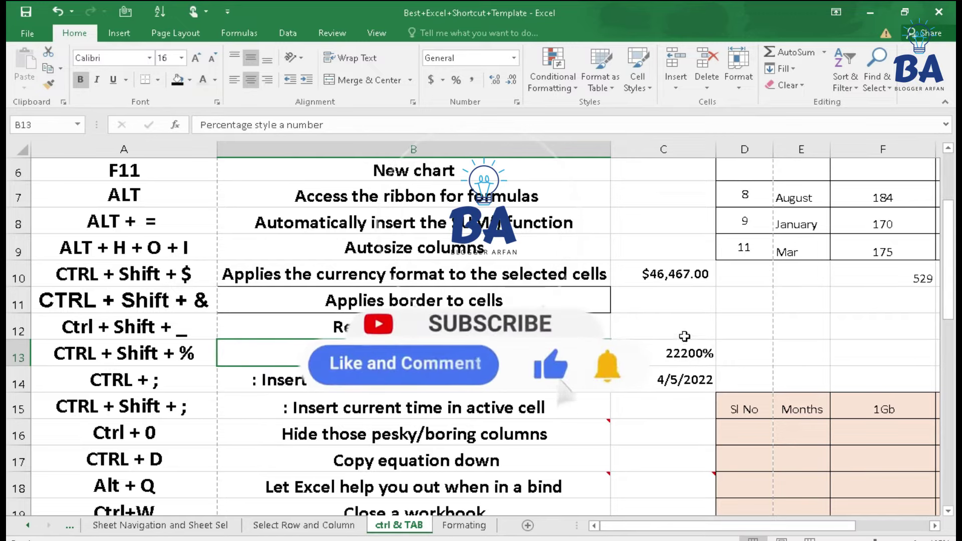
Re-enter 222 in C13 so it shows 22200%.
left_click(684, 351)
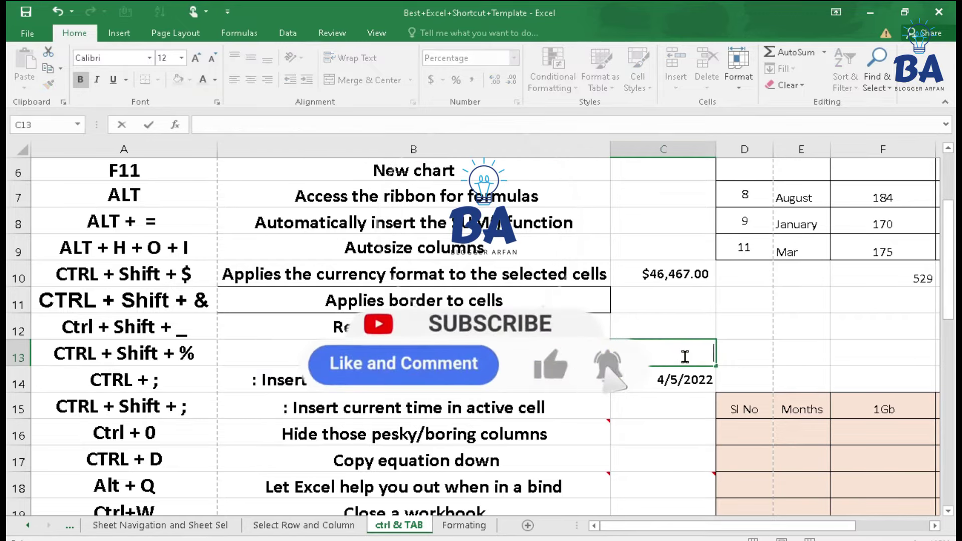
type("222")
left_click(756, 356)
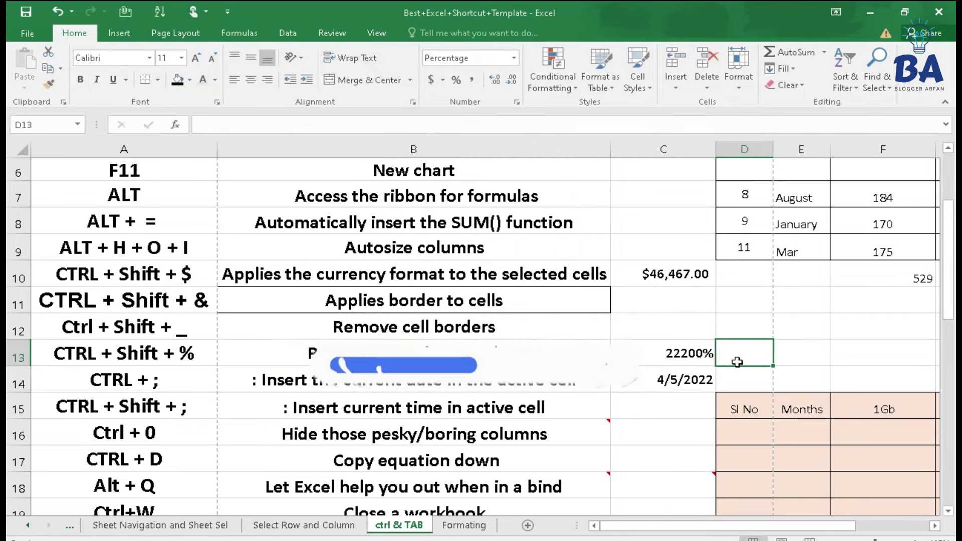
left_click(707, 351)
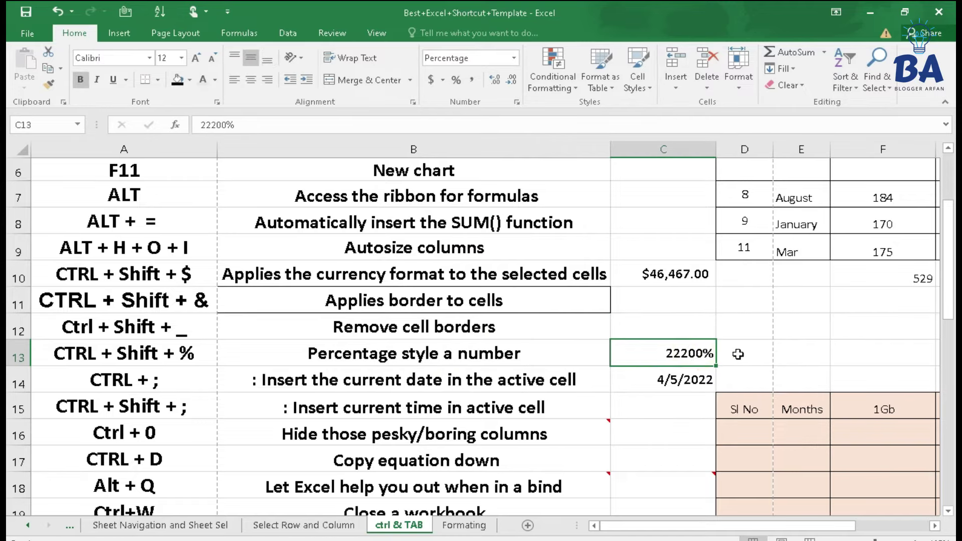
Enter 4353543 in C12 and format it as a percentage, 435354300%.
left_click(691, 328)
type("4353")
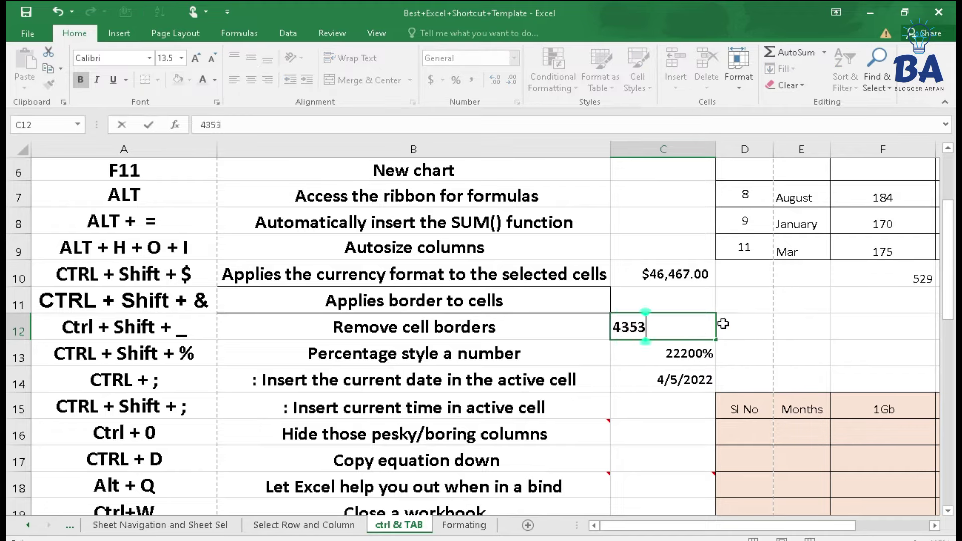
type("543")
left_click(723, 324)
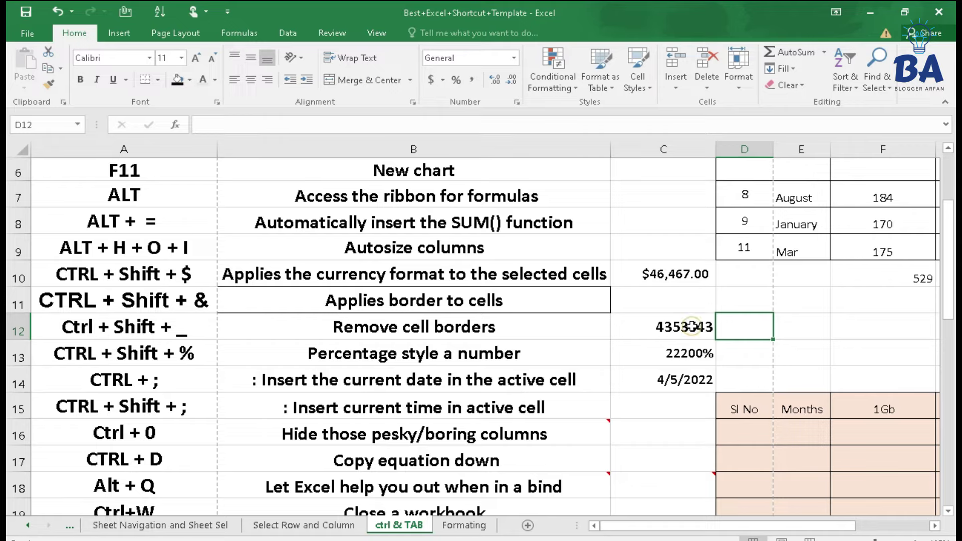
left_click(696, 335)
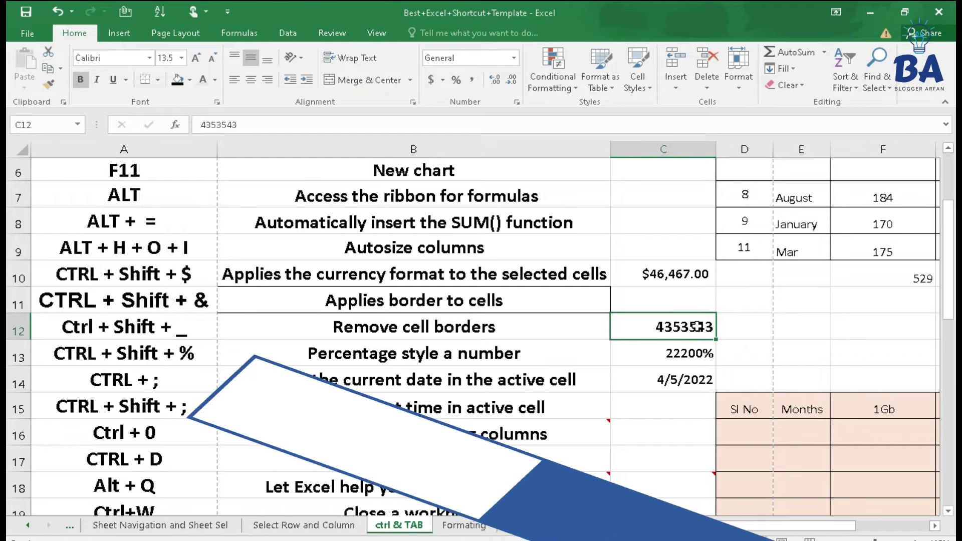
key("ctrl+shift+5")
left_click(750, 348)
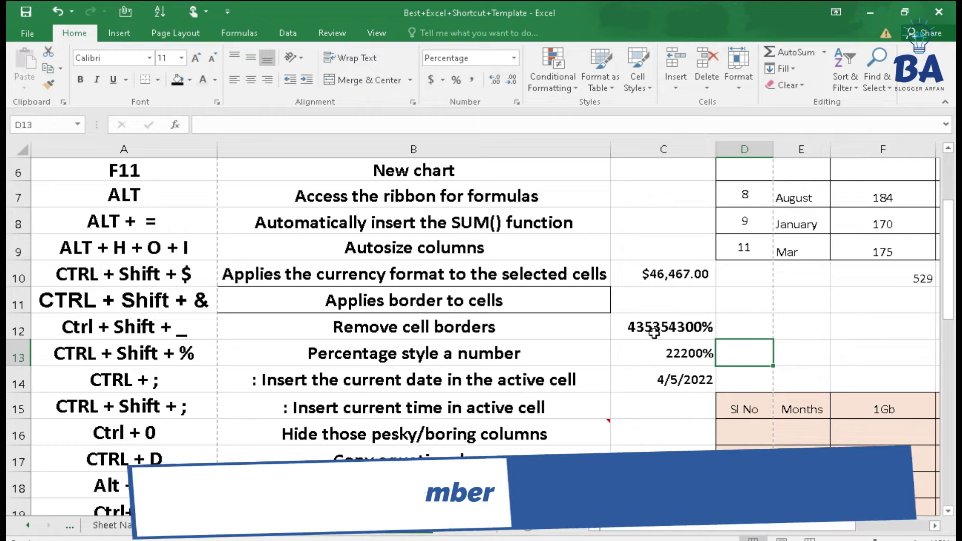
left_click(313, 379)
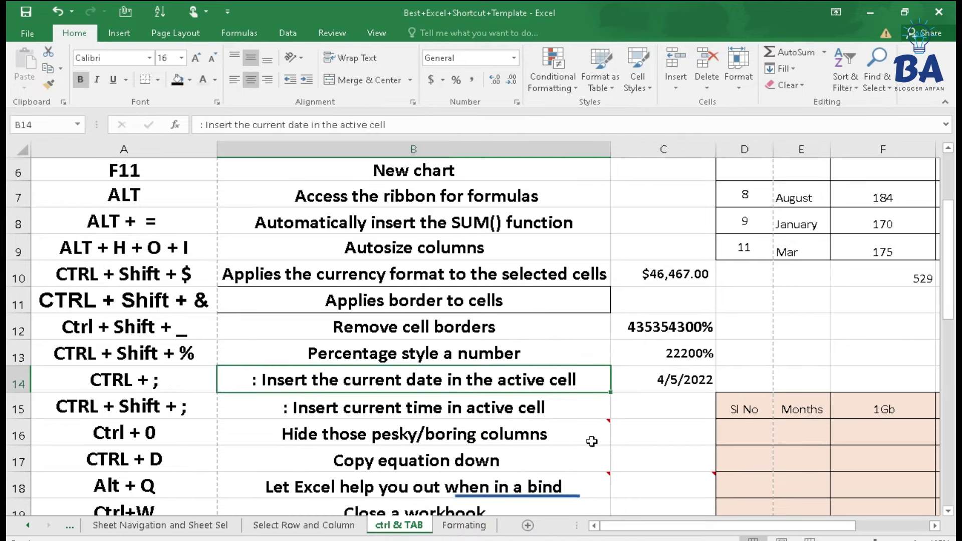
Replace the old date in C14 with today's date, 4/5/2022, using Ctrl+;.
left_click(679, 377)
key("Delete")
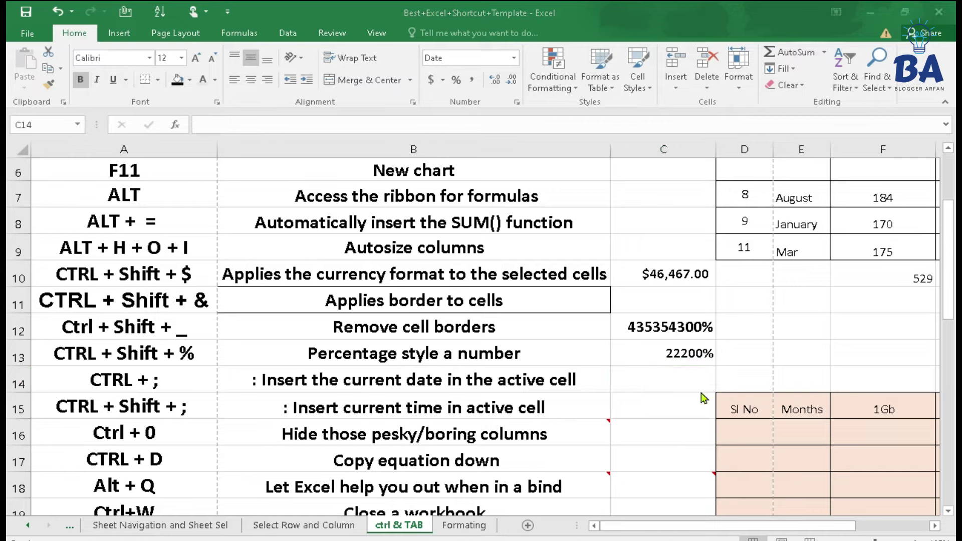
left_click(675, 373)
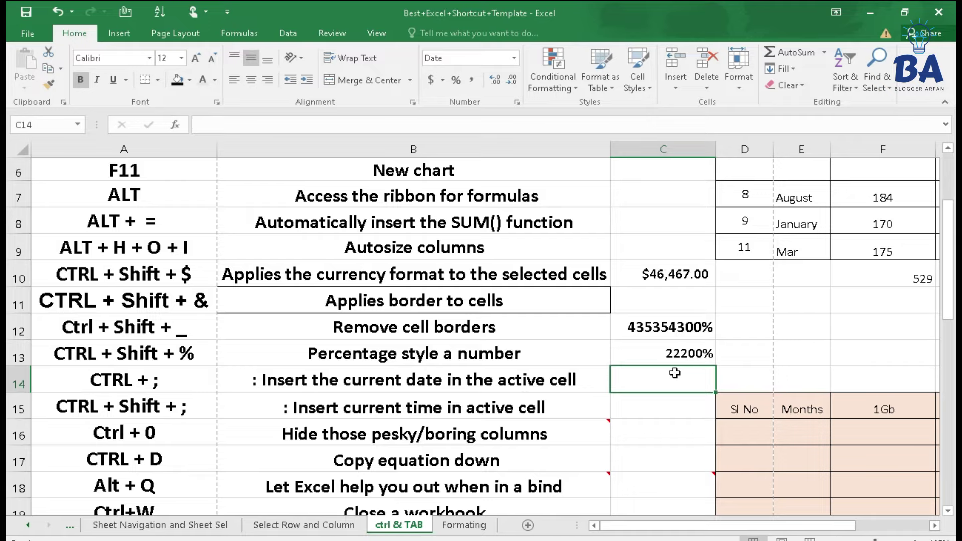
key("ctrl+semicolon")
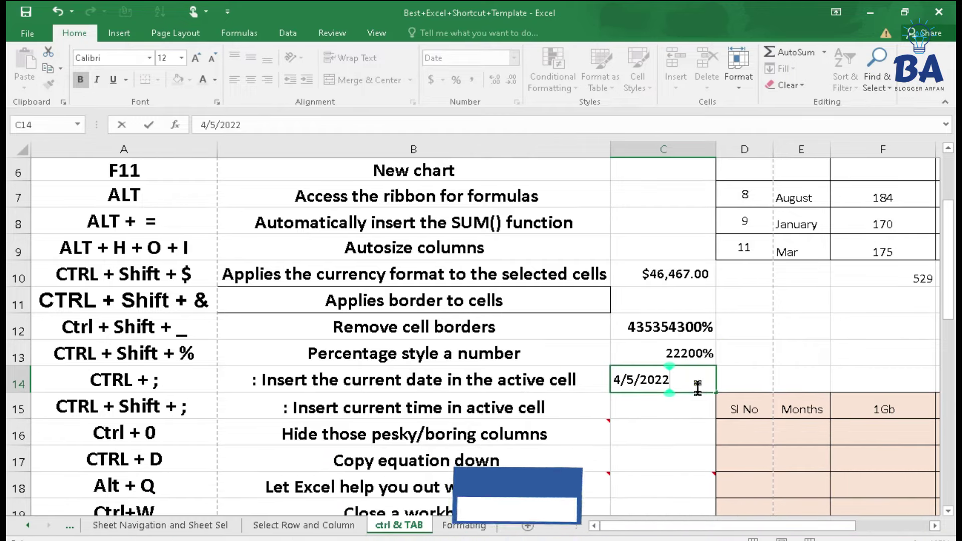
left_click(691, 408)
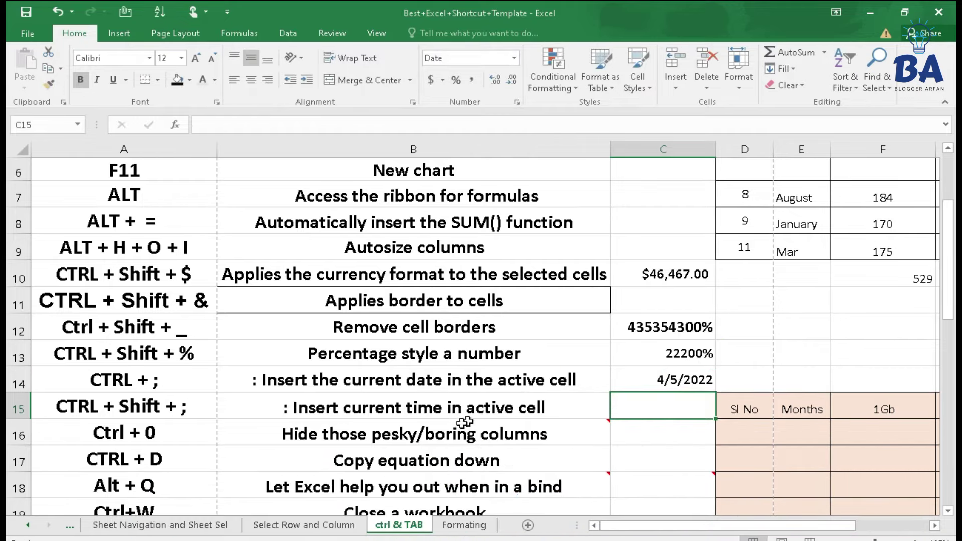
Dismiss the stray comment and enter the current time, 3:15 AM, in C15 with Ctrl+Shift+;.
key("shift+F2")
left_click(653, 414)
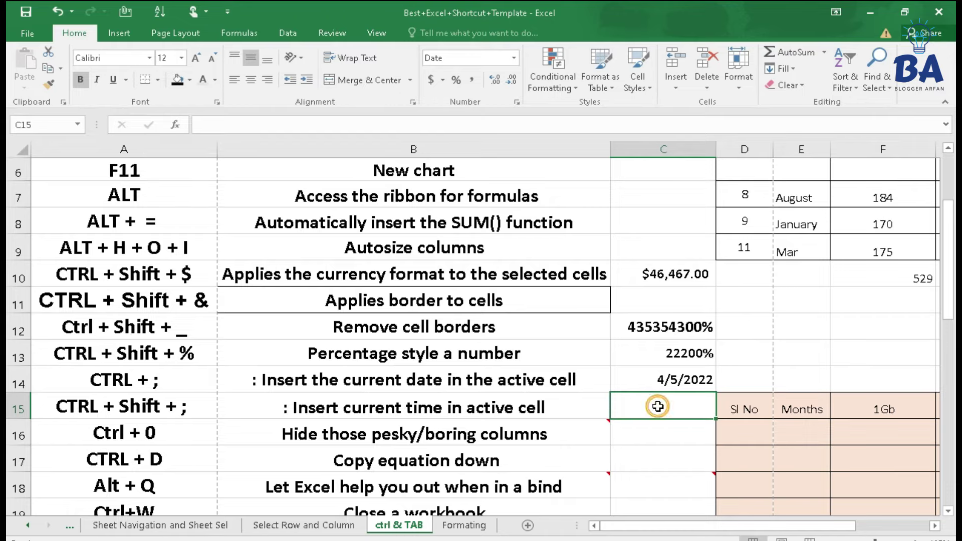
key("ctrl+shift+semicolon")
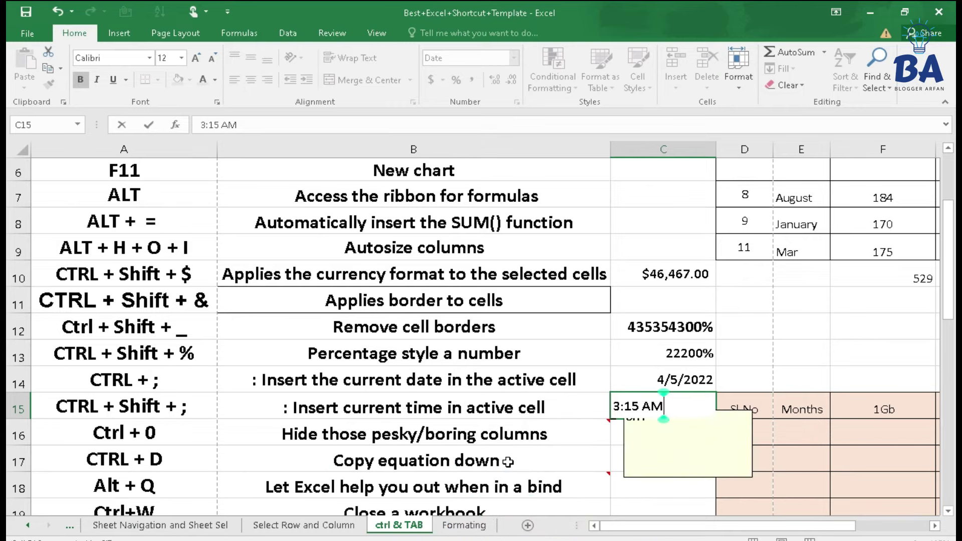
left_click(627, 435)
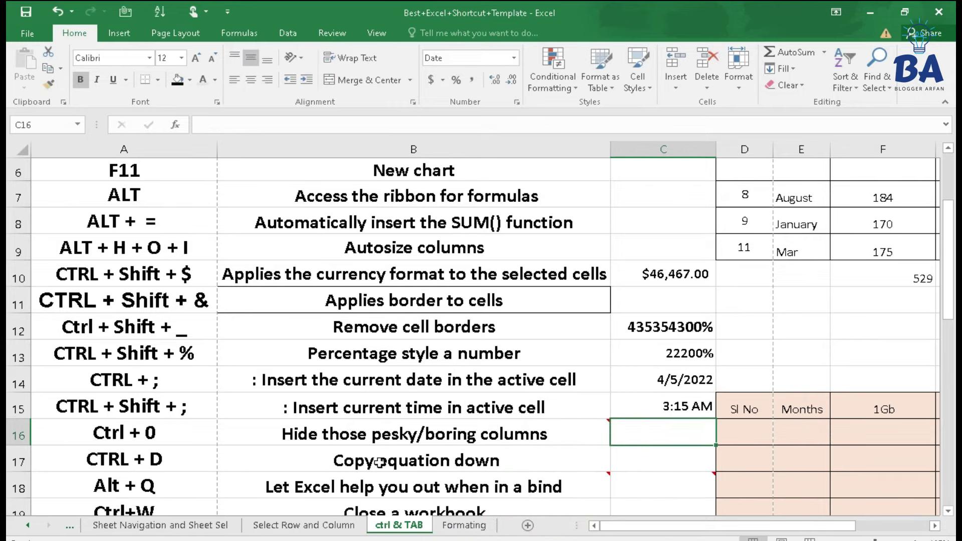
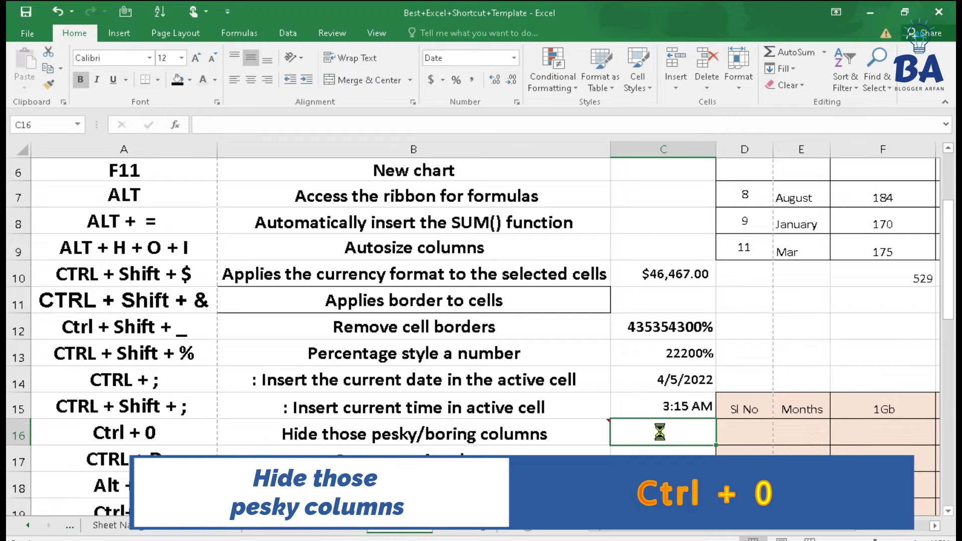
Hide column C with Ctrl+0, then copy the 3:15 AM time from C16 into C17 with Ctrl+D.
key("ctrl+0")
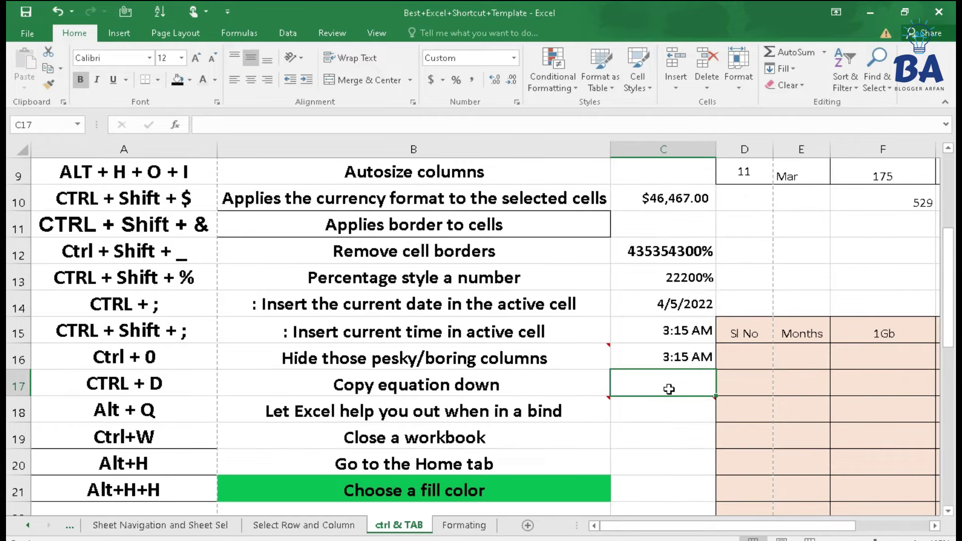
left_click(669, 389)
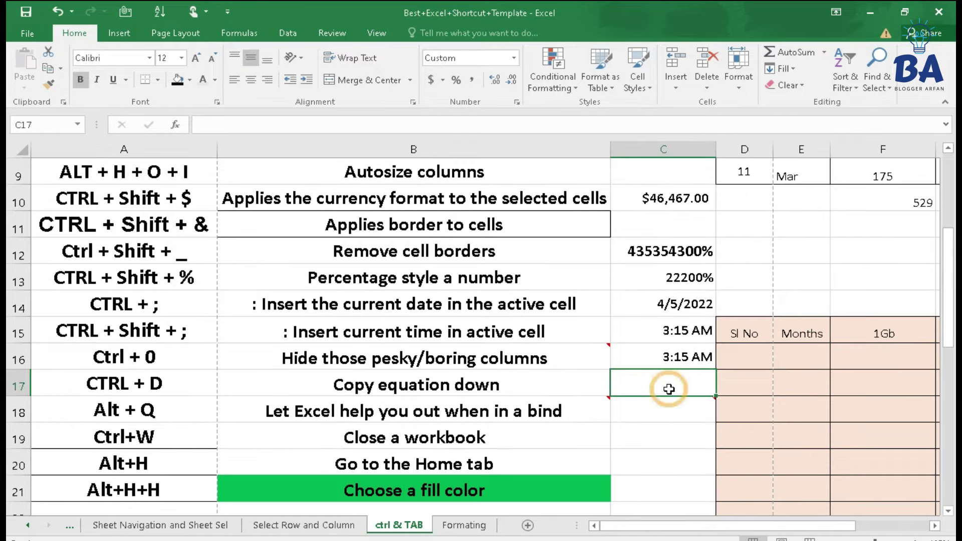
key("ctrl+d")
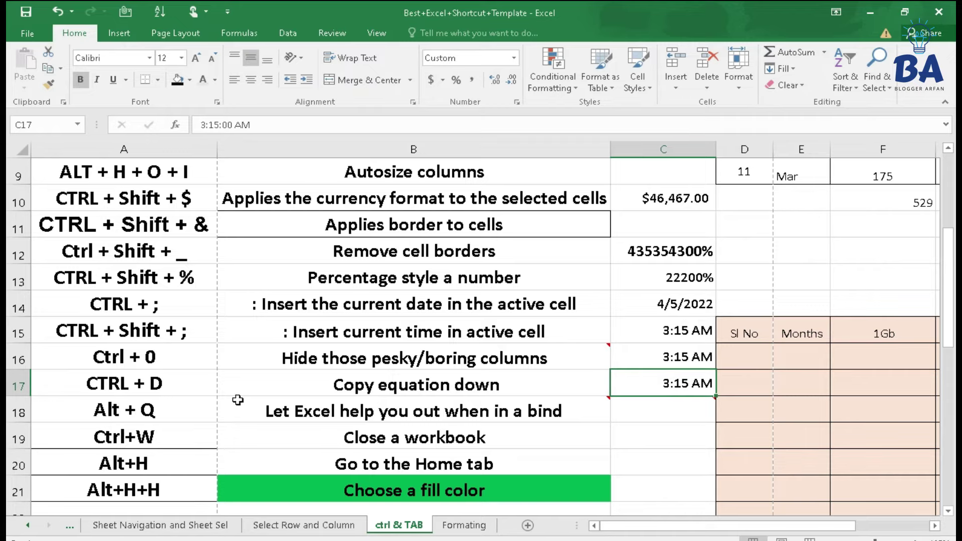
left_click(194, 382)
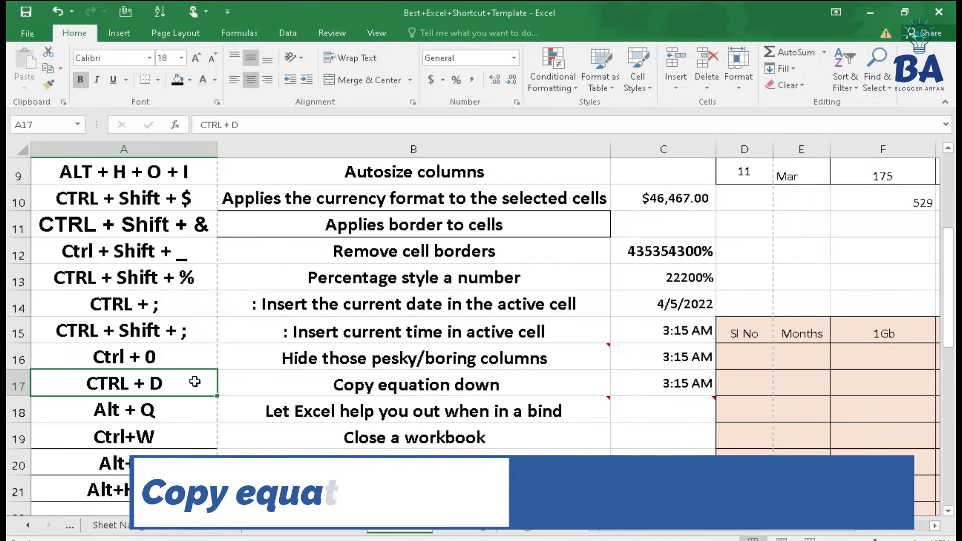
mouse_move(661, 383)
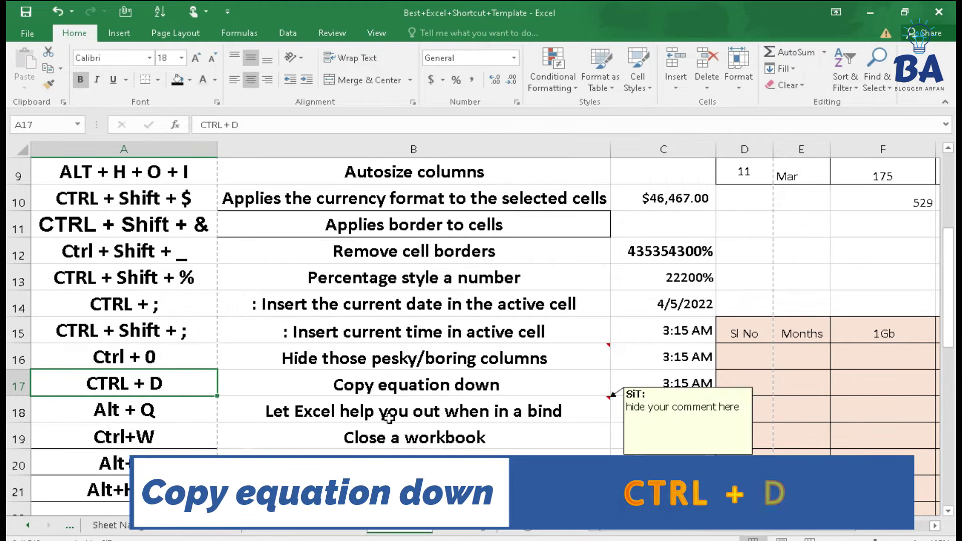
Insert a comment reading 'GUDE KHKAHFA' on cell C19 through the Alt+Q Tell Me search.
left_click(425, 412)
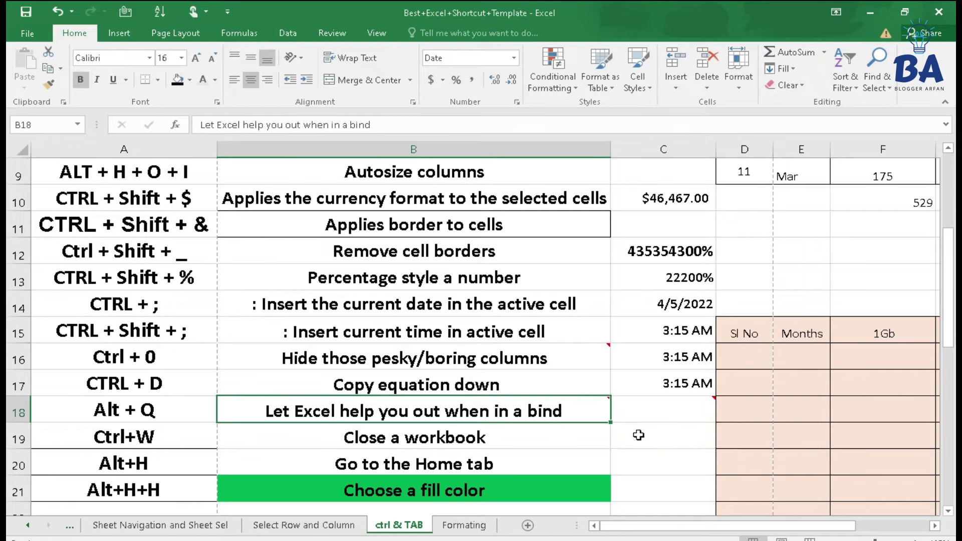
left_click(662, 410)
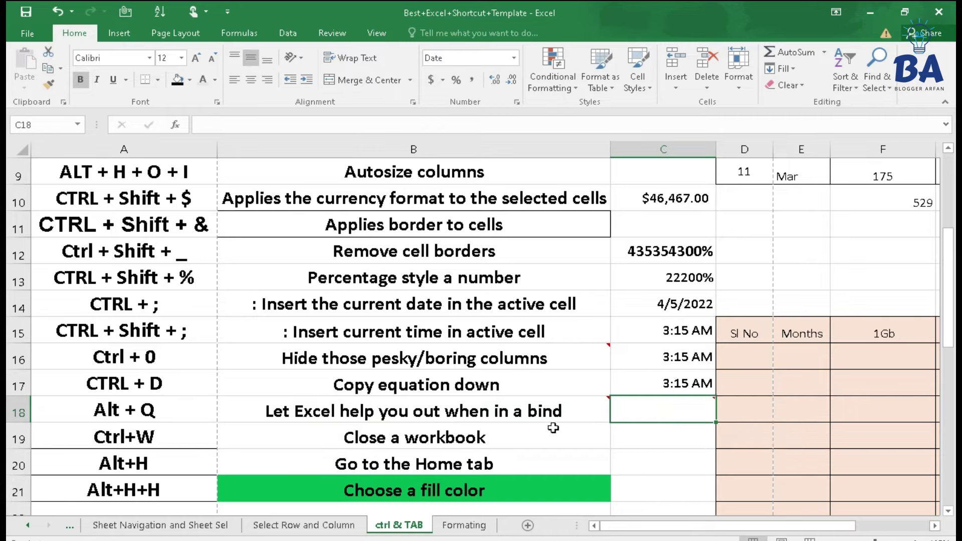
mouse_move(592, 413)
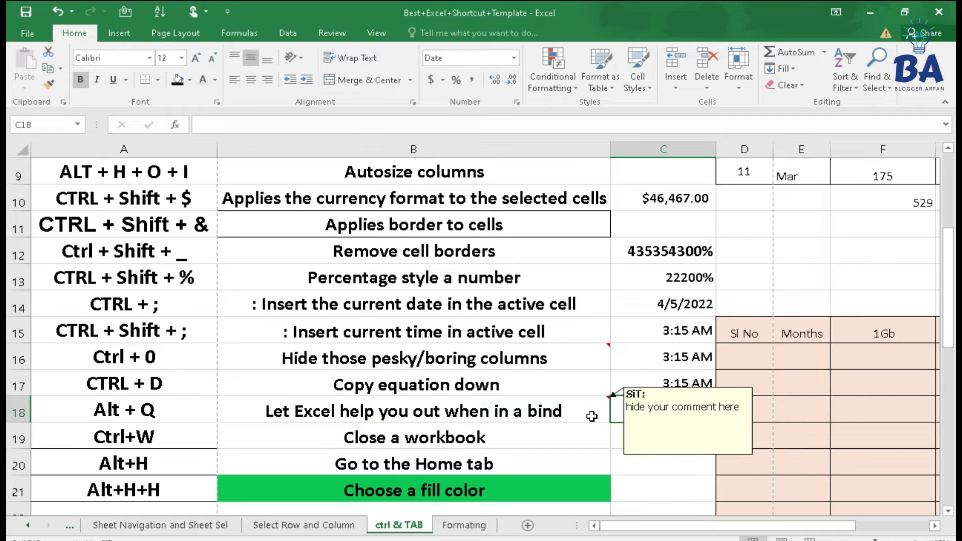
left_click(586, 440)
left_click(660, 434)
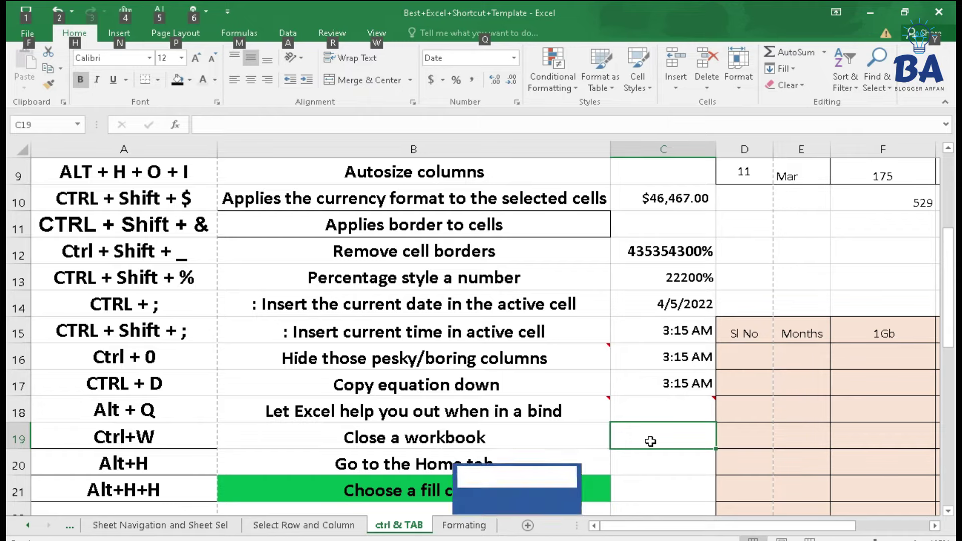
key("alt+q")
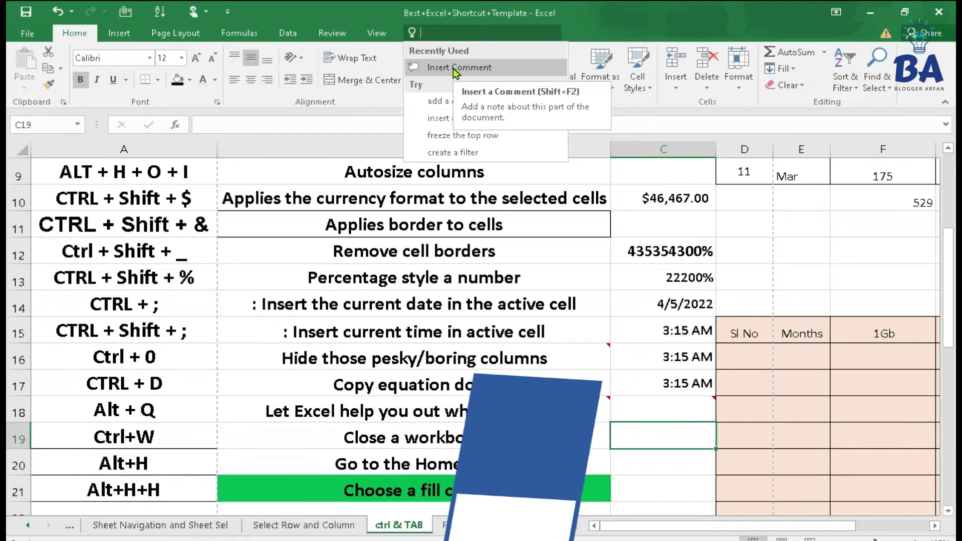
left_click(454, 68)
type("GUDE KHKAHFA")
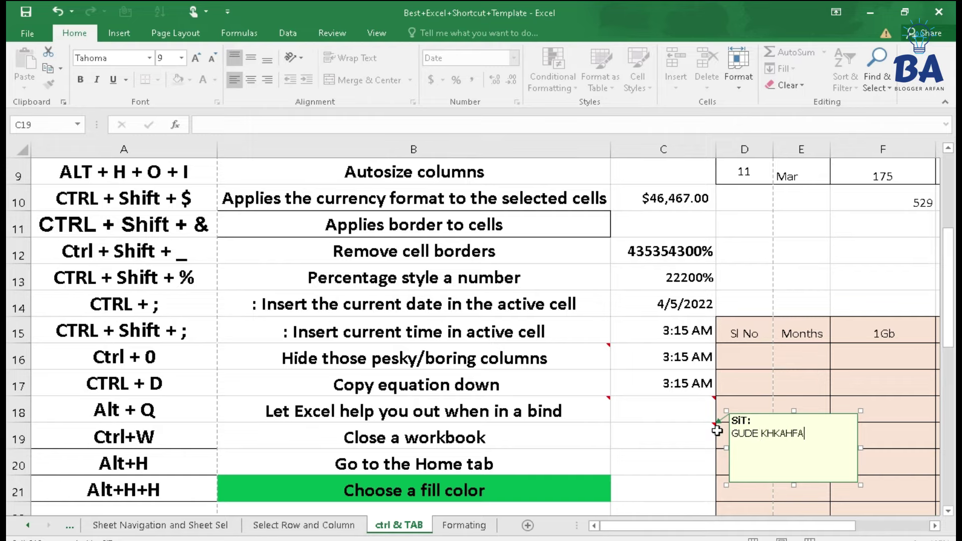
left_click(668, 428)
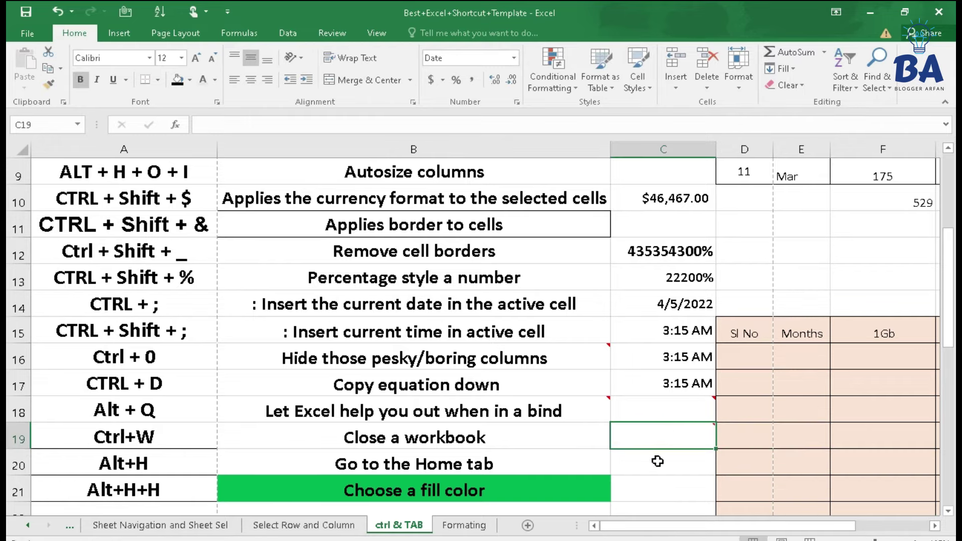
Enter TYE in C19 and create a new blank workbook.
type("TY")
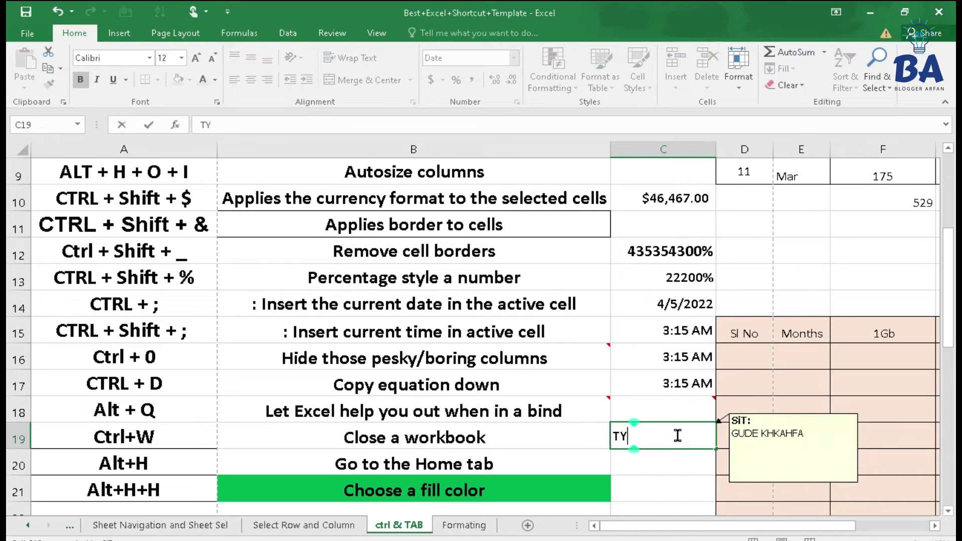
type("E")
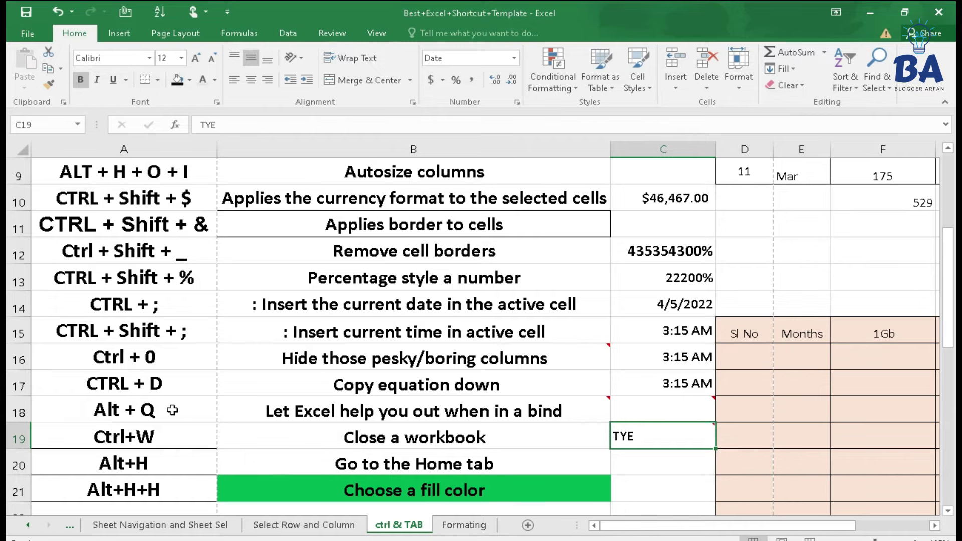
left_click(226, 436)
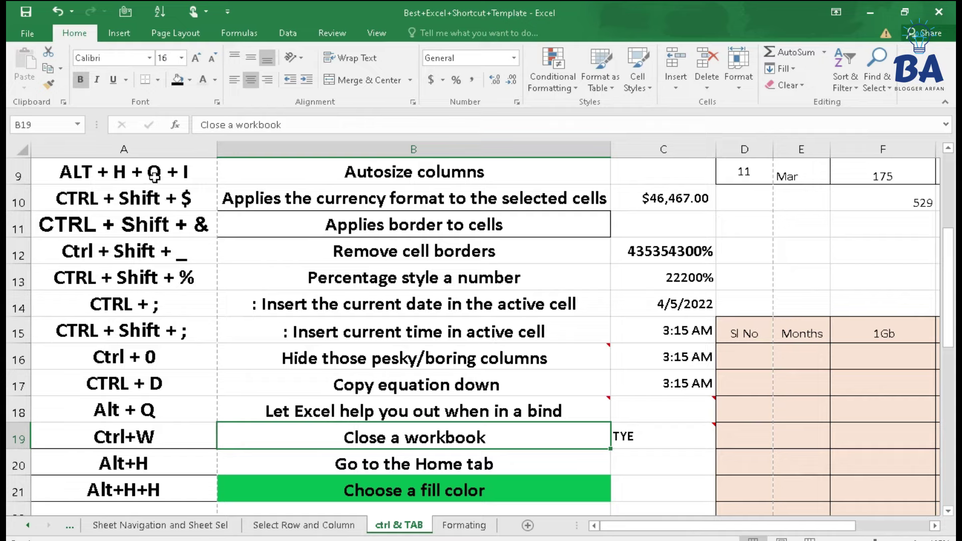
left_click(31, 35)
left_click(46, 99)
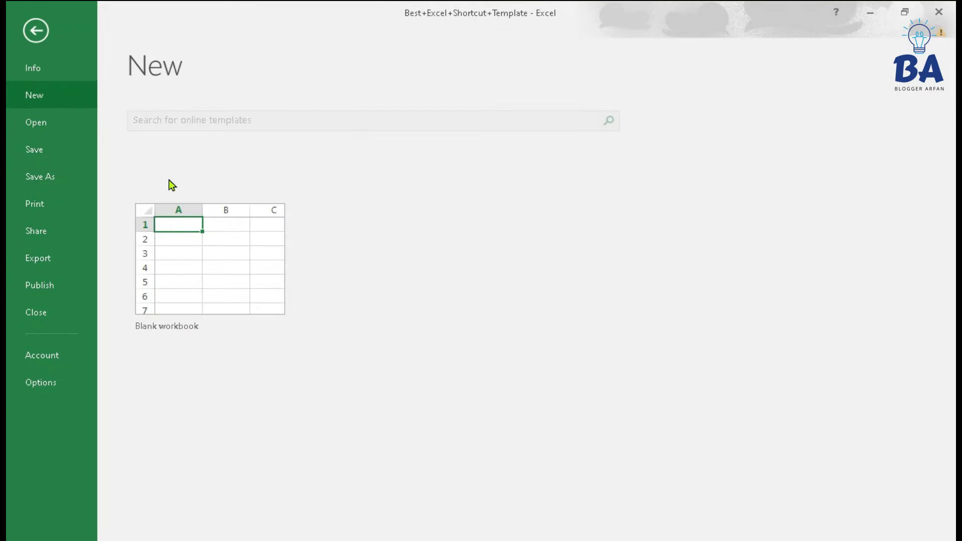
left_click(220, 239)
type("C")
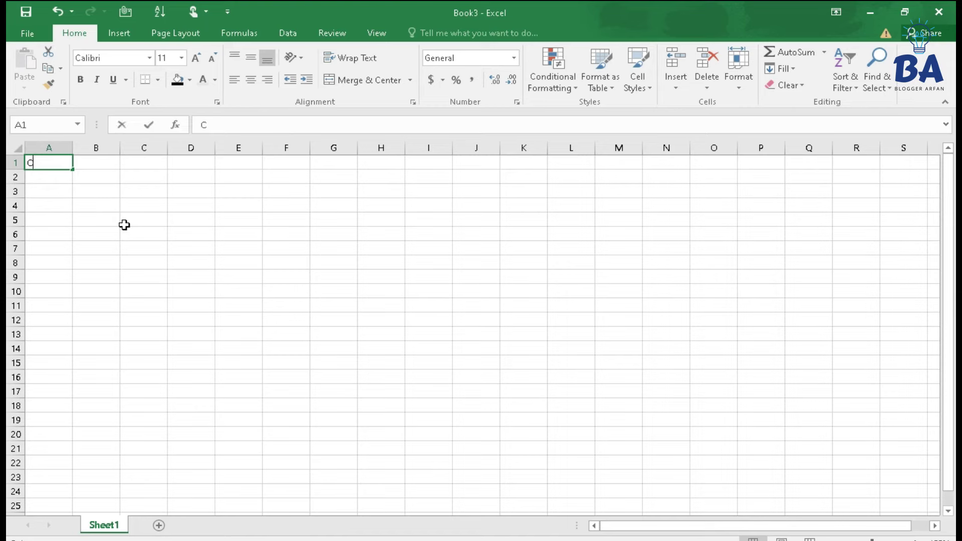
Type 'TRL +W' in A1 of the new workbook, then close it with Ctrl+W without saving.
type("TRL +W")
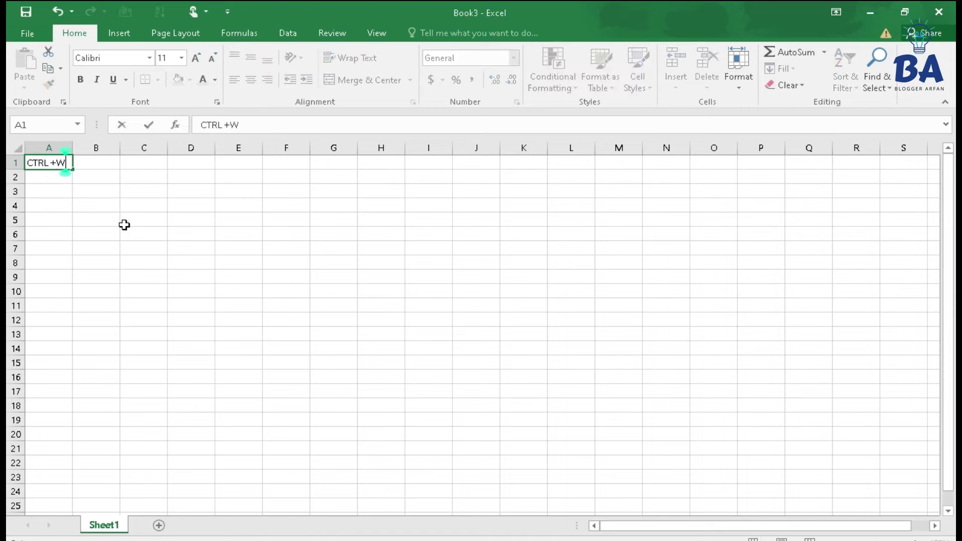
left_click(155, 261)
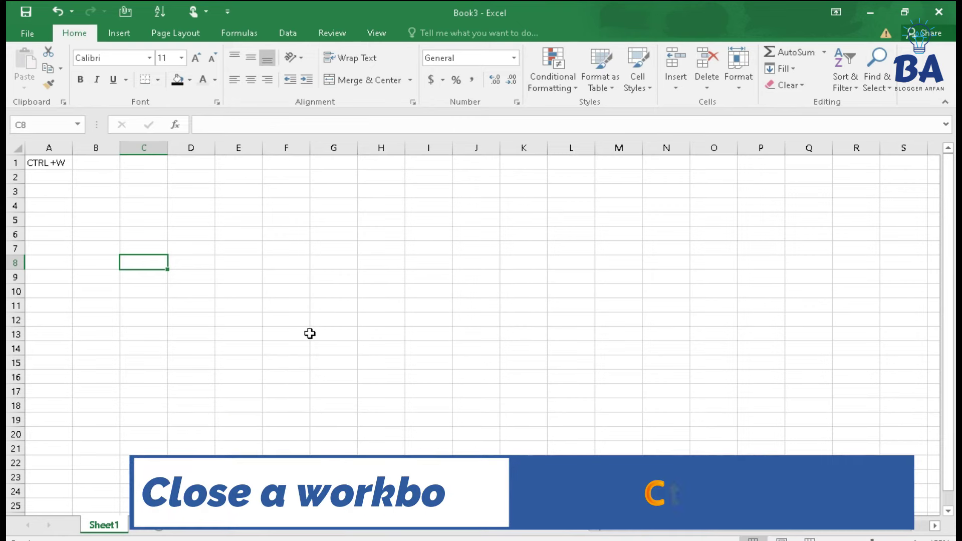
key("ctrl+w")
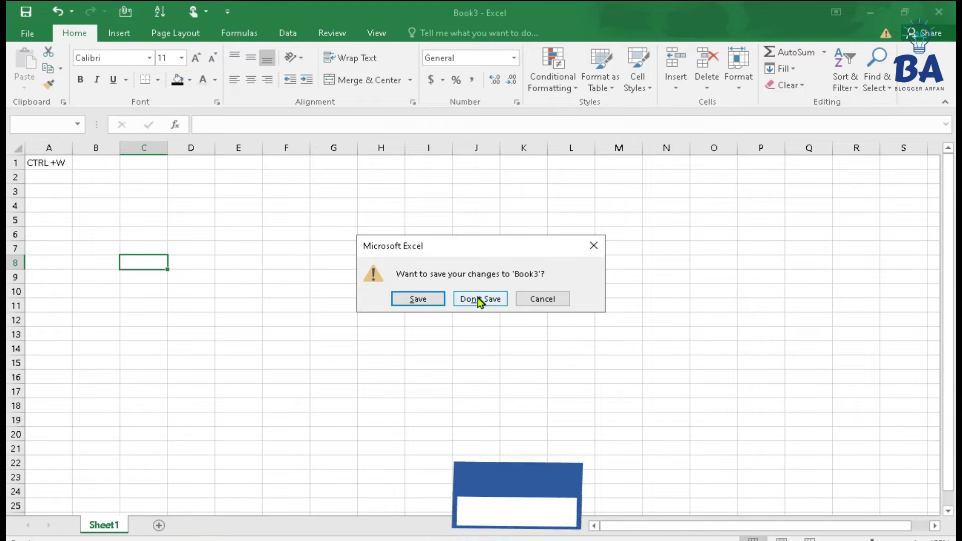
left_click(479, 299)
scroll(501, 431, "down", 2)
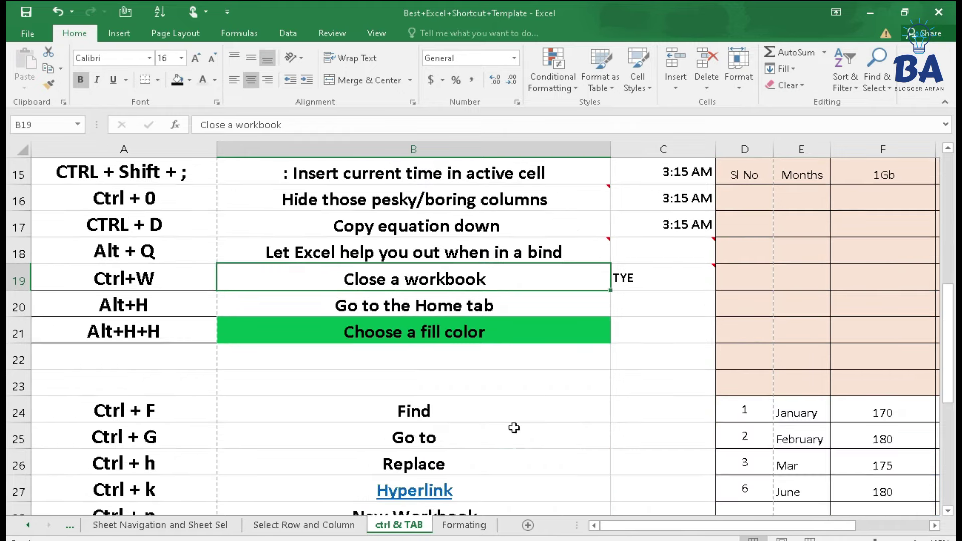
Browse the Insert, Page Layout, Formulas, Review and View ribbon tabs.
left_click(532, 401)
left_click(386, 305)
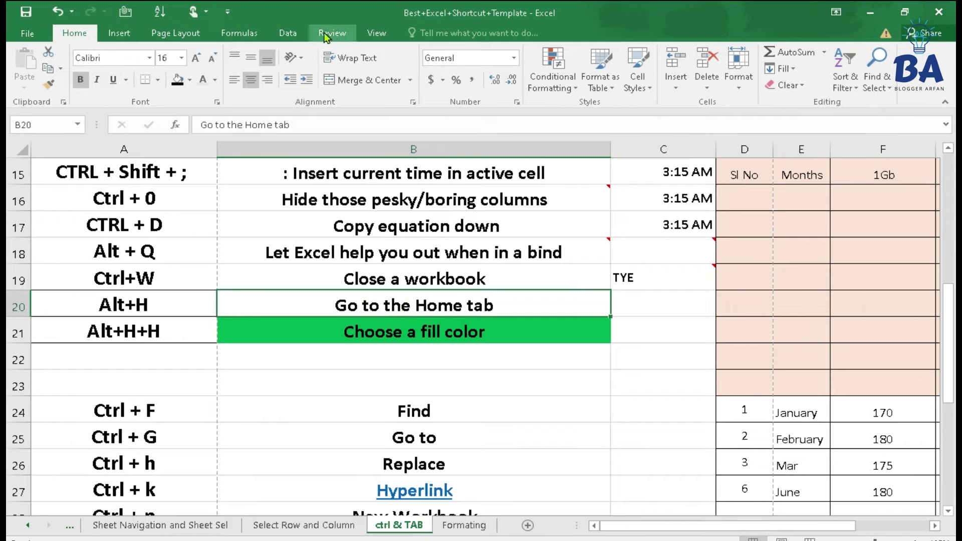
left_click(123, 35)
left_click(176, 33)
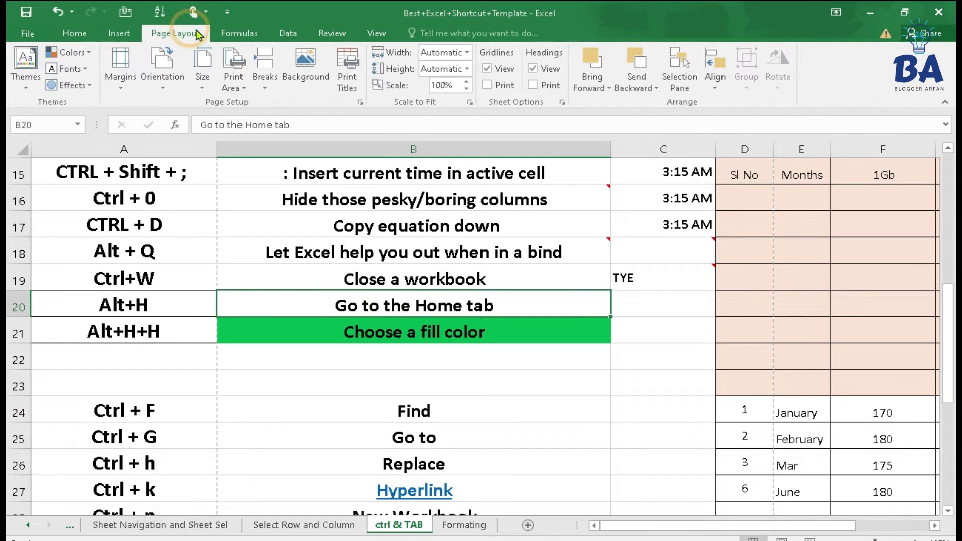
left_click(239, 32)
left_click(334, 33)
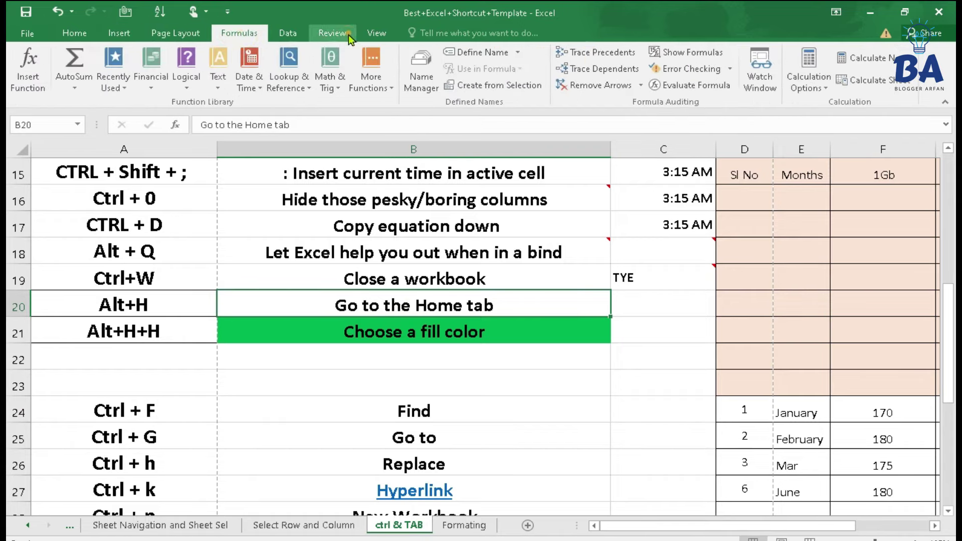
left_click(376, 33)
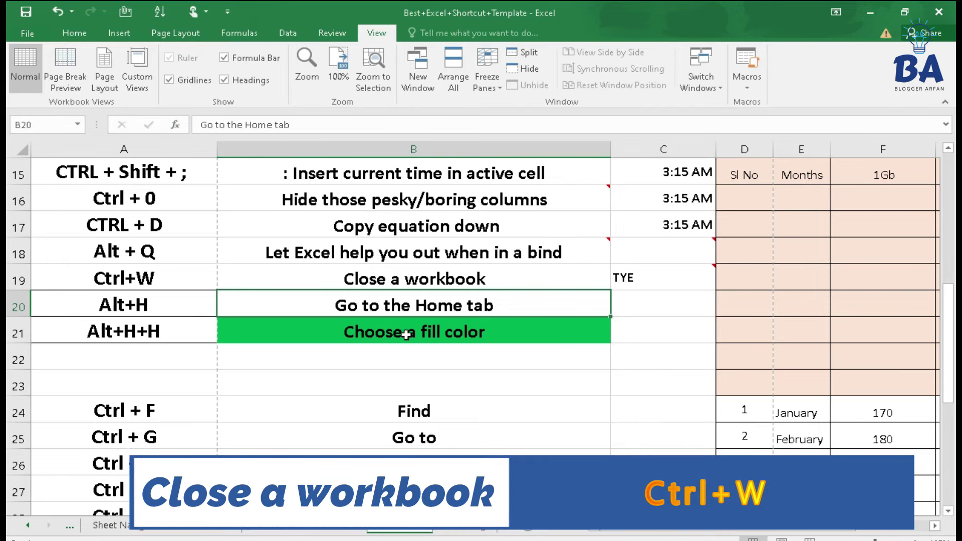
Return to the Home tab with Alt+H, displaying its KeyTips.
left_click(583, 379)
left_click(537, 306)
key("alt+h")
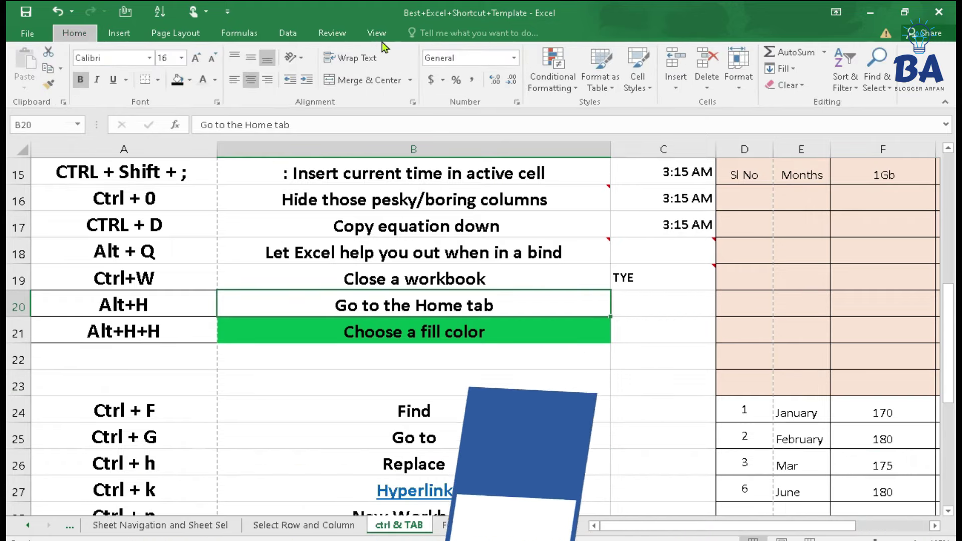
key("alt+h")
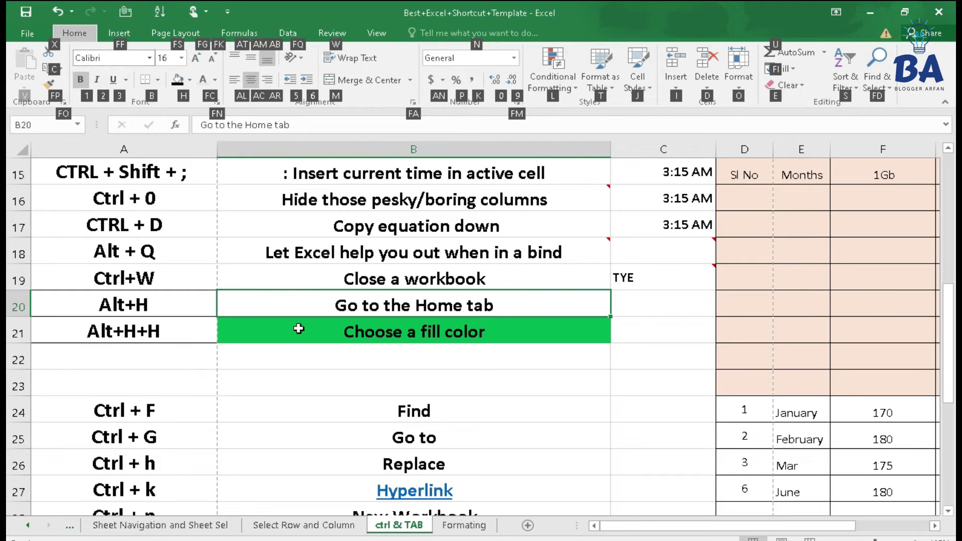
Give cell B21 a Light Blue fill instead of green using the Alt+H+H Fill Color shortcut.
left_click(322, 363)
left_click(322, 362)
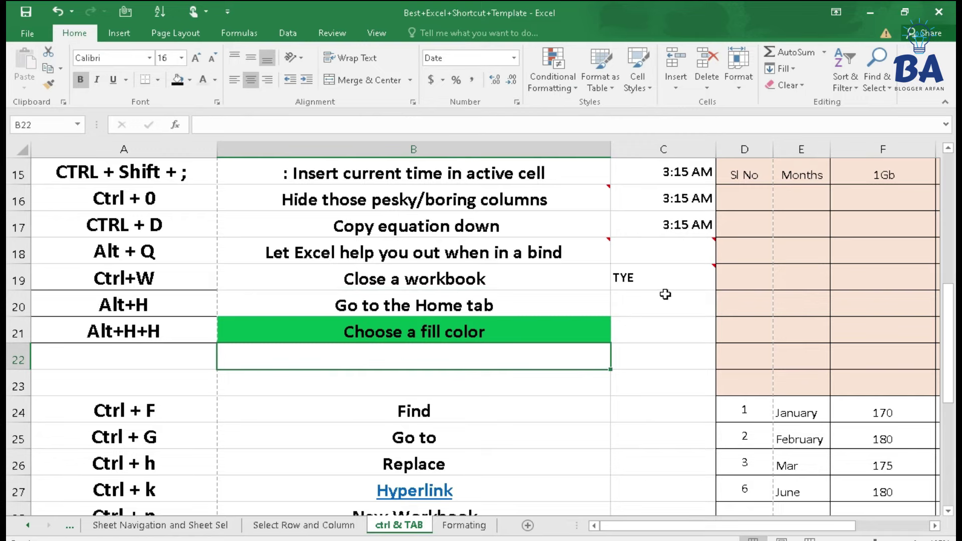
left_click(510, 308)
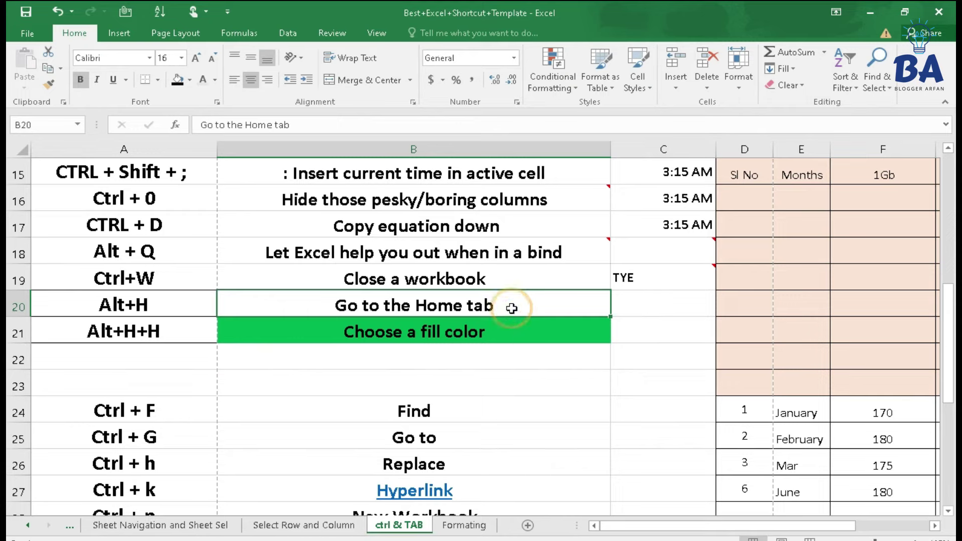
left_click(505, 339)
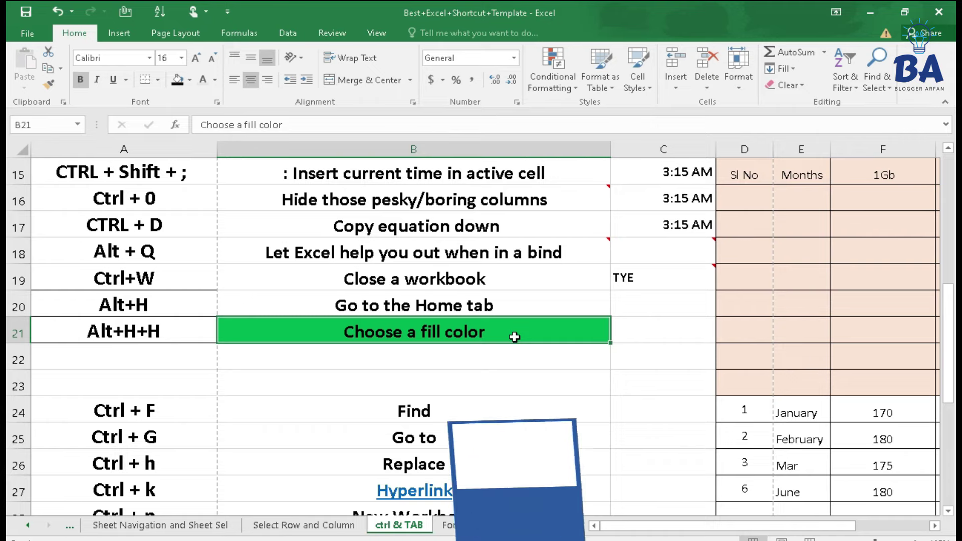
key("alt")
key("alt")
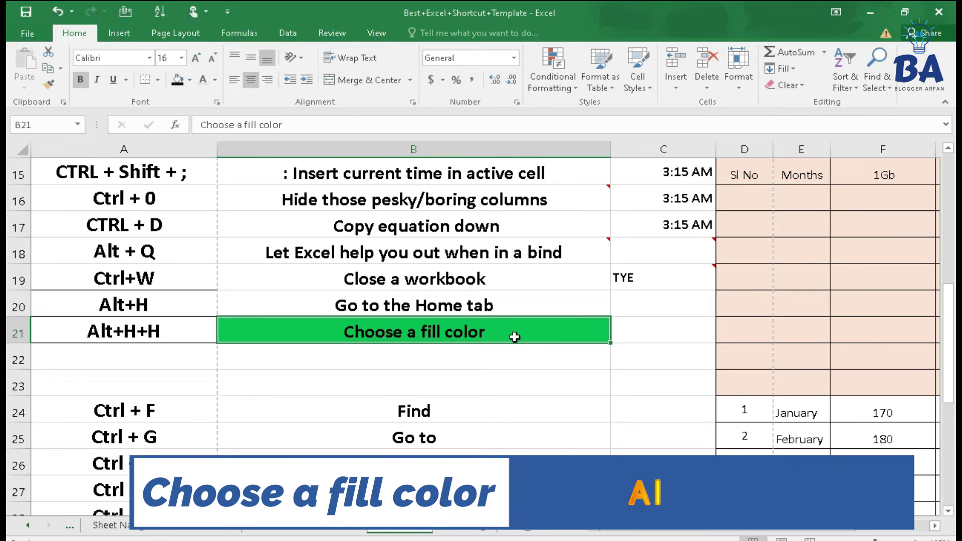
key("alt")
key("h")
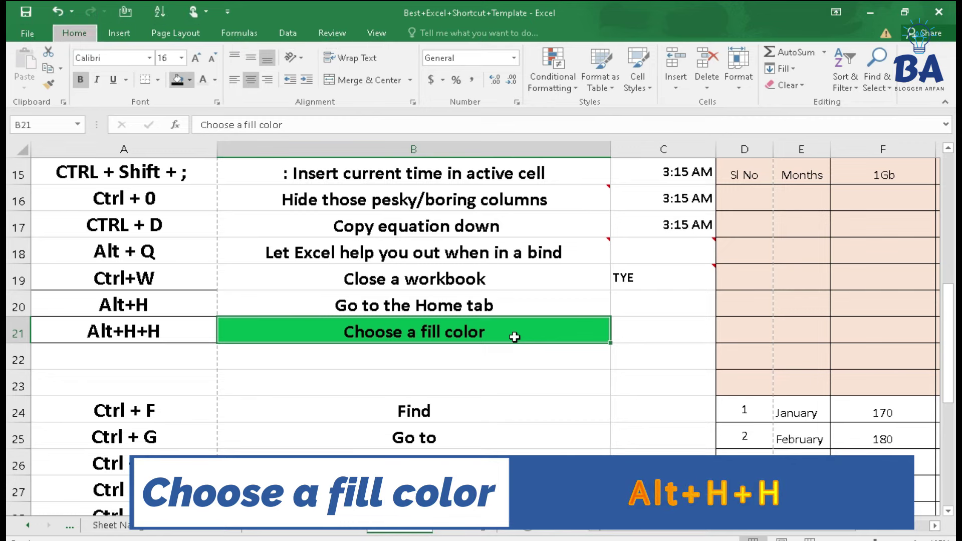
key("h")
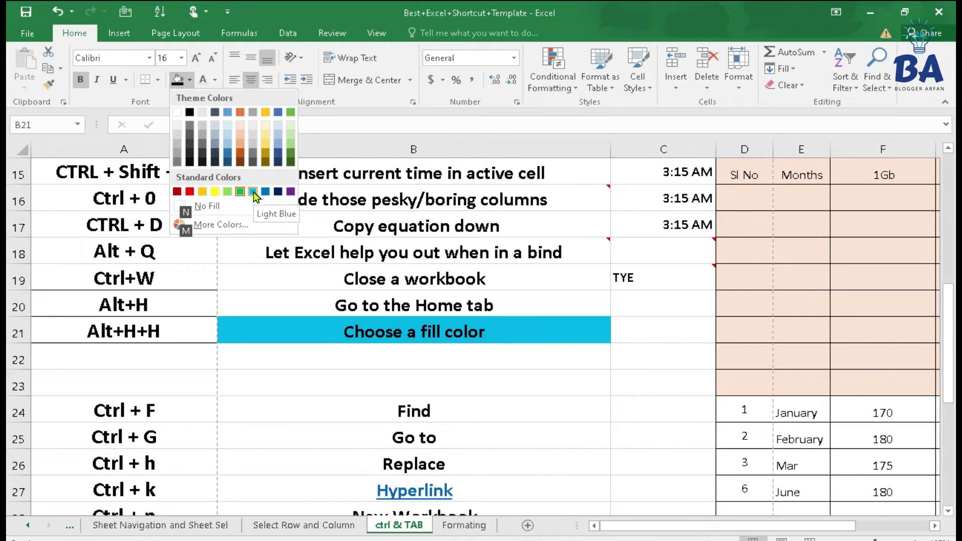
left_click(254, 191)
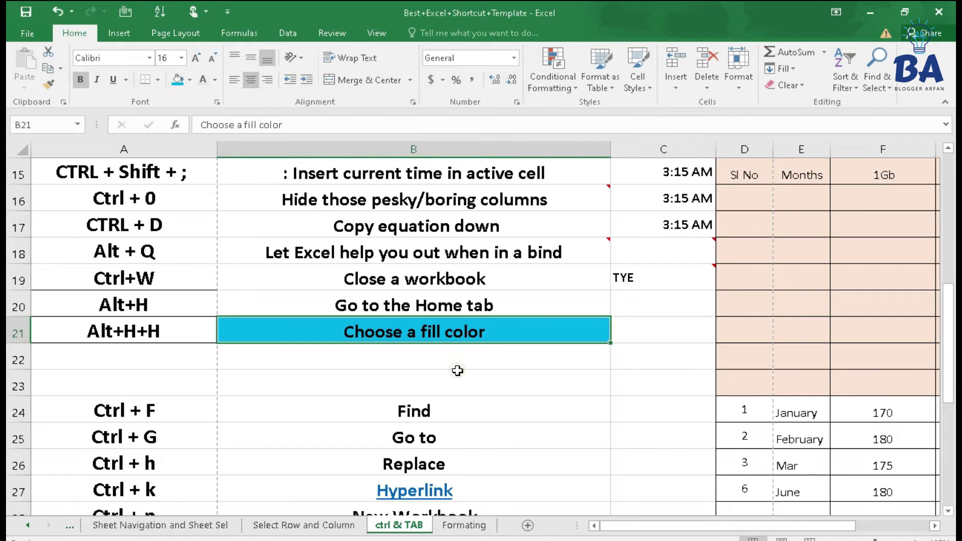
left_click_drag(458, 371, 458, 357)
scroll(458, 357, "down", 1)
scroll(565, 290, "down", 2)
scroll(572, 285, "up", 1)
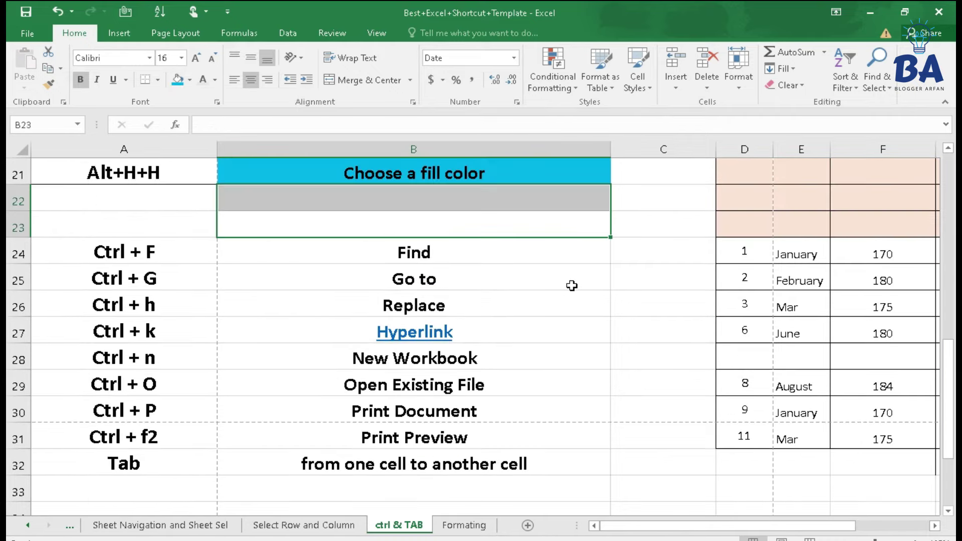
left_click(577, 284)
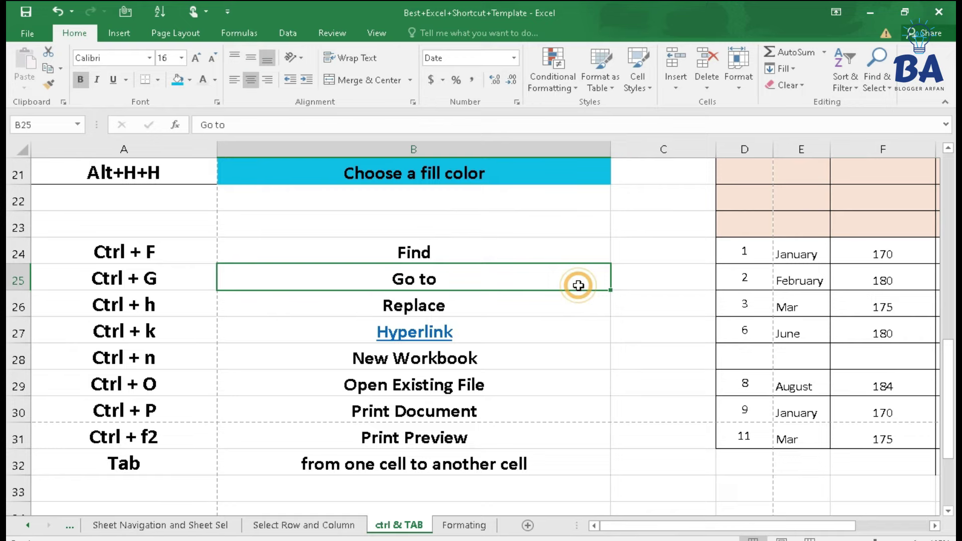
left_click(524, 246)
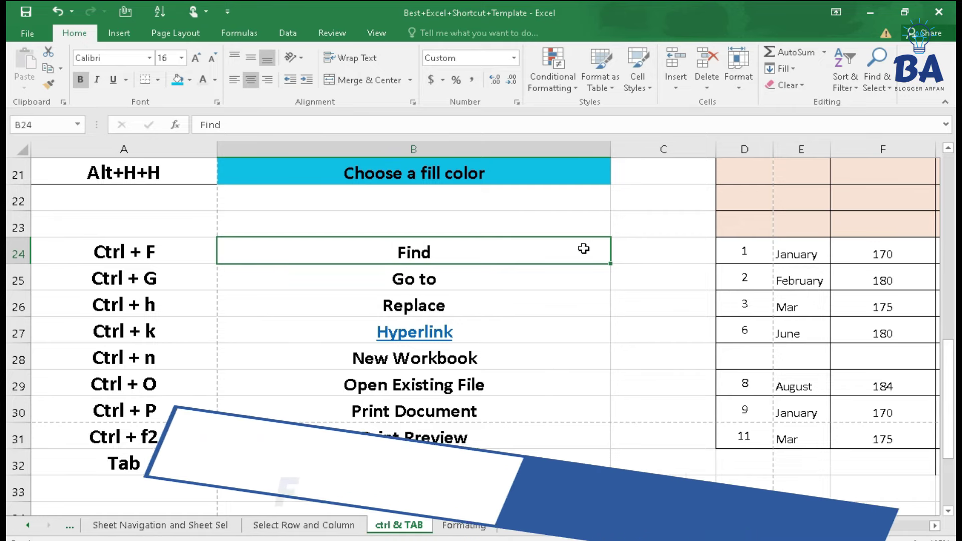
left_click(559, 305)
Search for AUGUST with Ctrl+F to reach cell E29, moving the Find dialog aside.
left_click(628, 236)
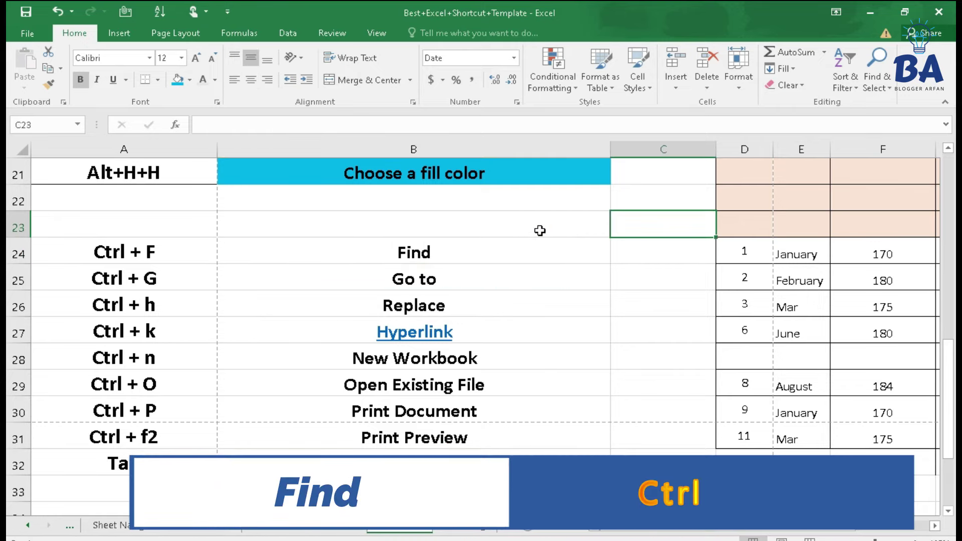
left_click(540, 231)
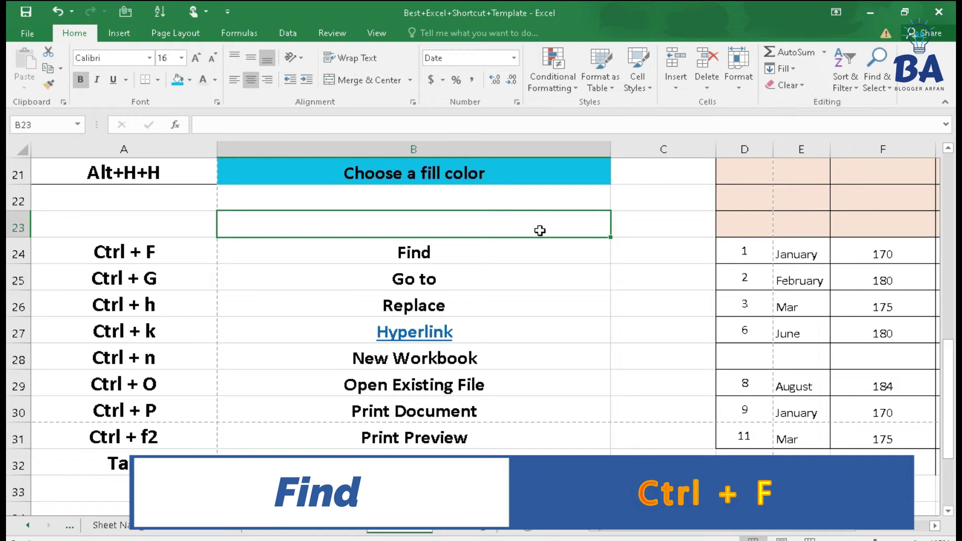
key("ctrl+f")
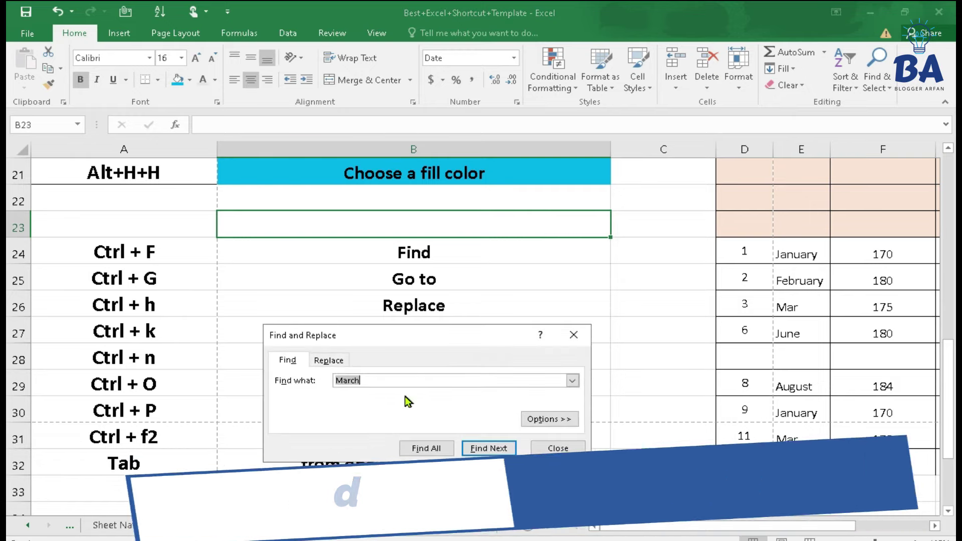
left_click(391, 383)
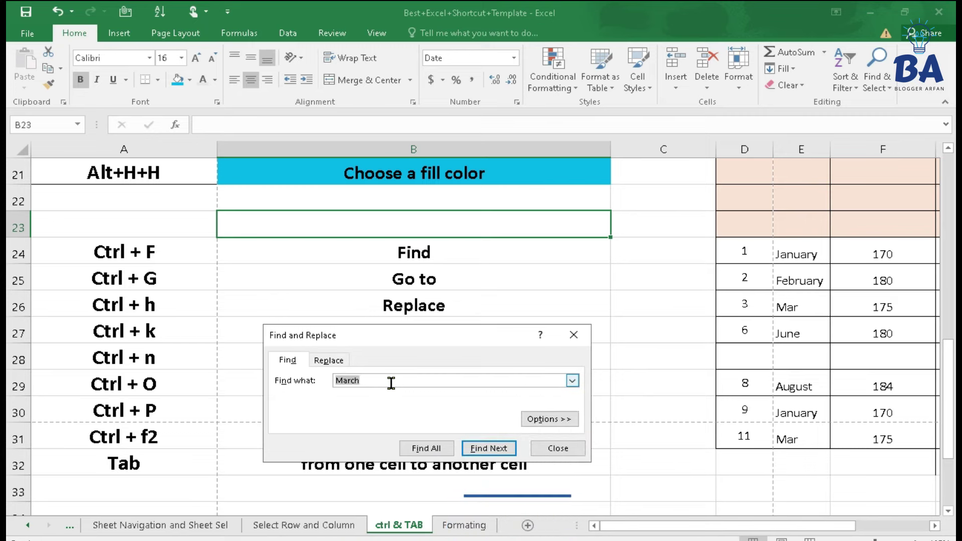
type("AUGUST")
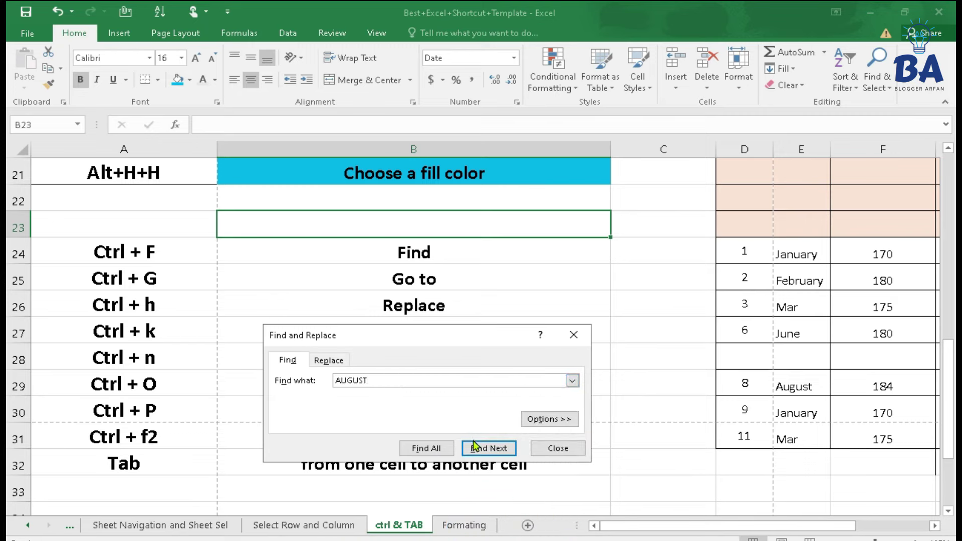
left_click(475, 446)
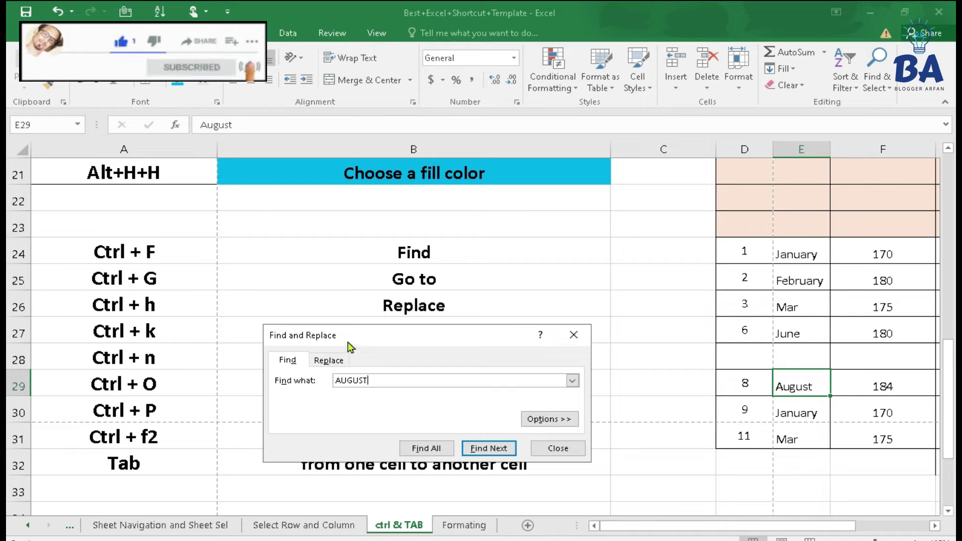
left_click_drag(357, 341, 555, 217)
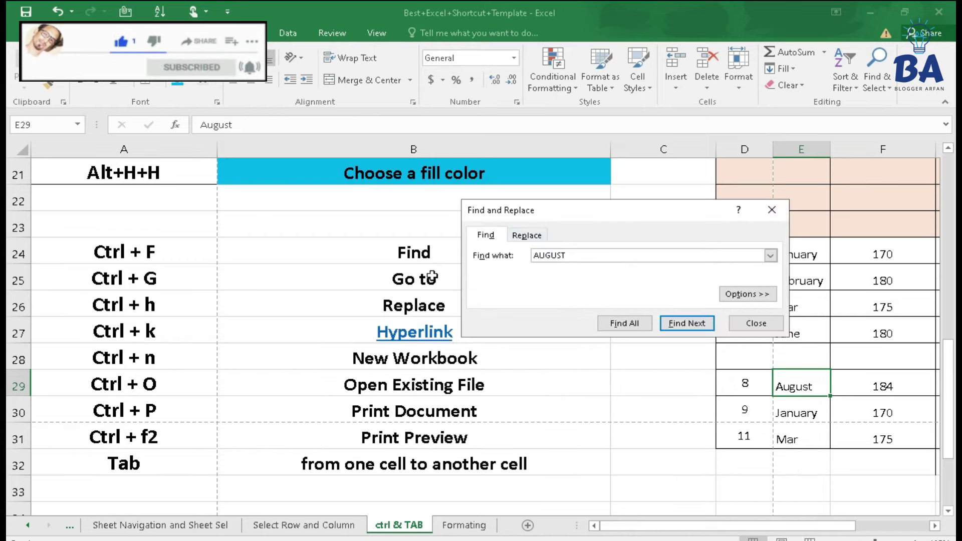
left_click(413, 256)
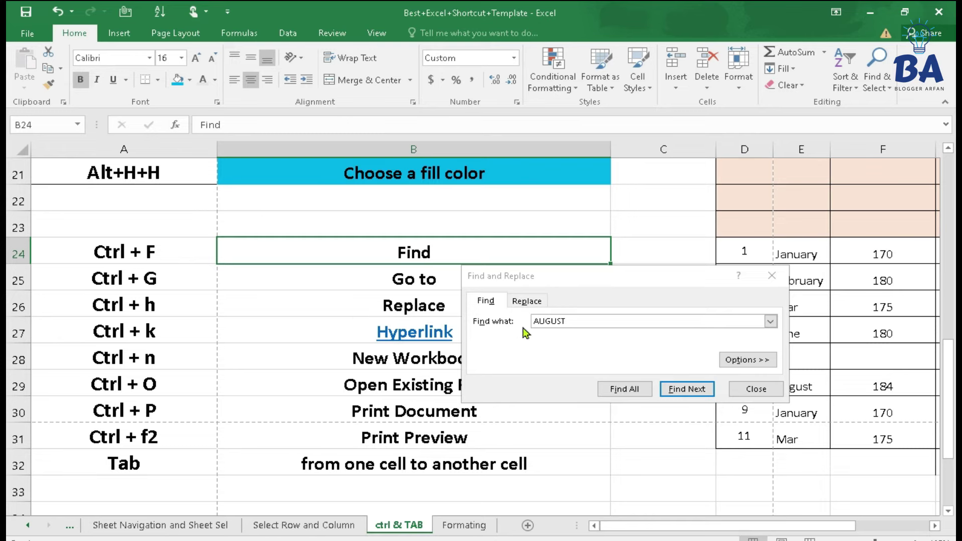
Close the Find dialog and start Ctrl+H Find and Replace with AUG as the replacement.
left_click(772, 276)
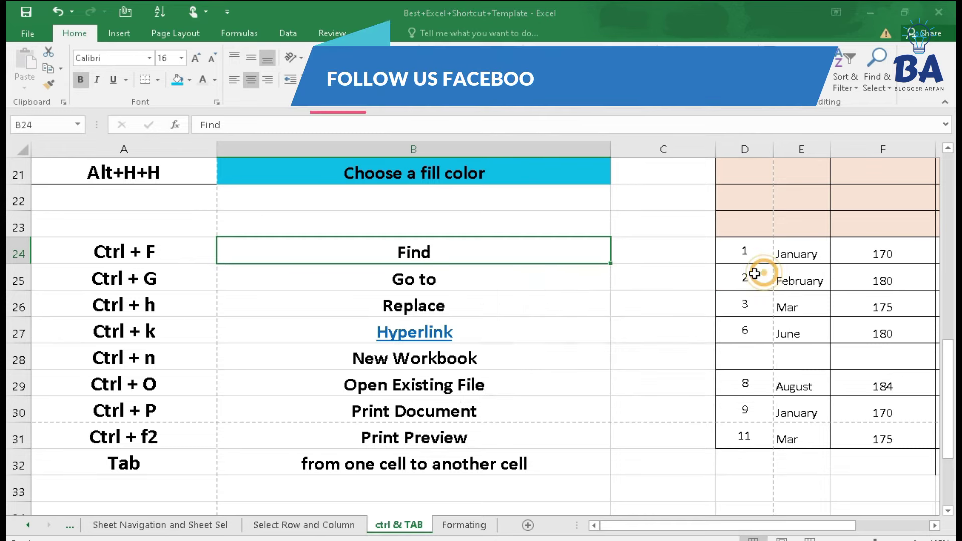
left_click(451, 275)
left_click(421, 300)
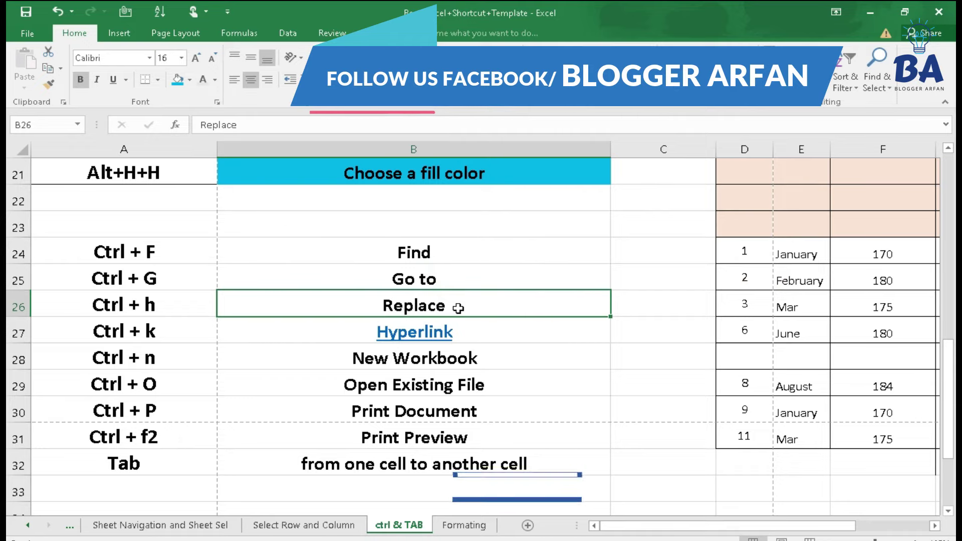
key("ctrl+h")
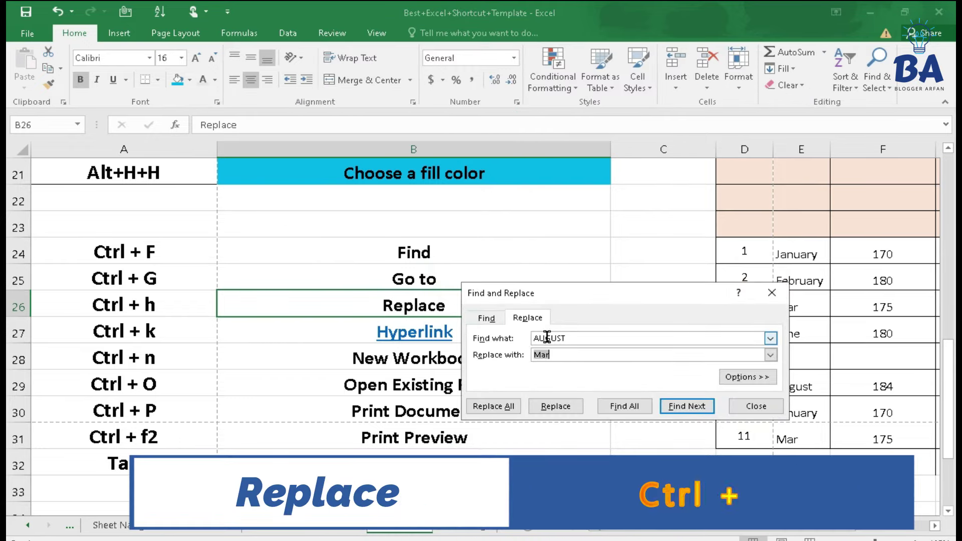
double_click(546, 355)
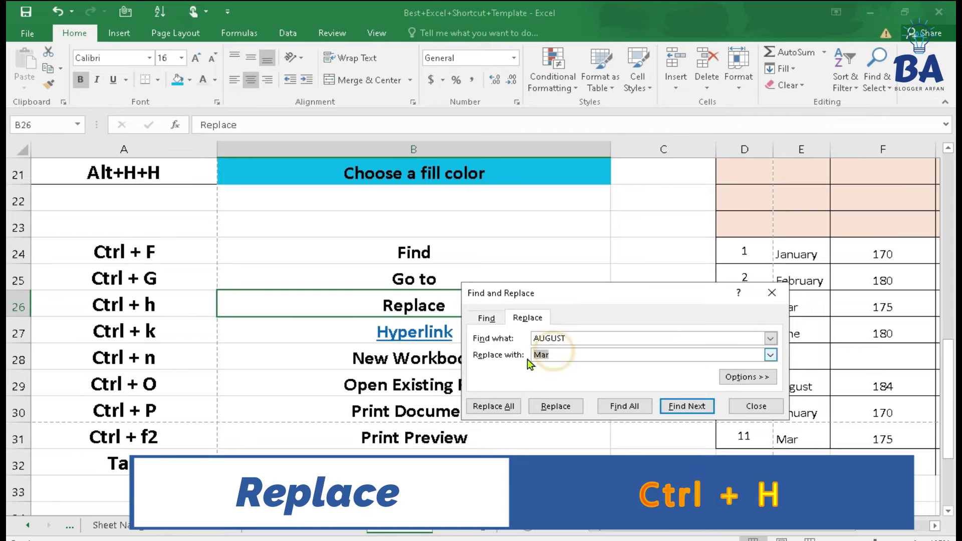
type("a")
type("G")
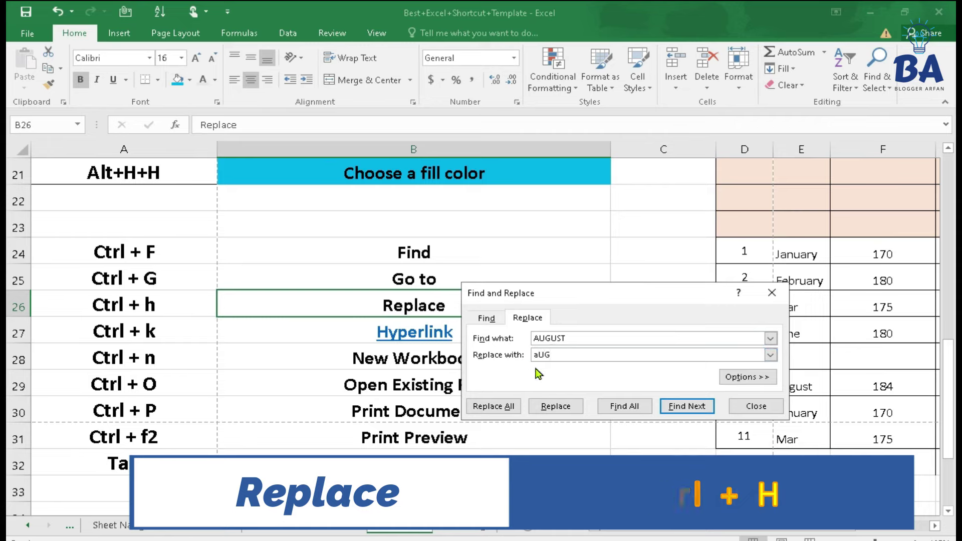
key("BackSpace")
key("BackSpace")
key("BackSpace")
type("AUG")
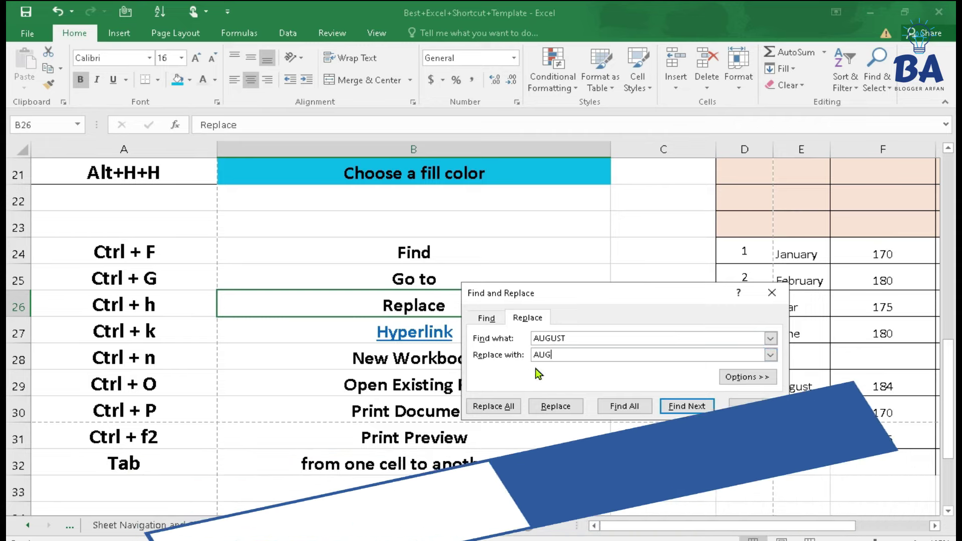
Replace all AUGUST occurrences with AUG (2 replacements) and close the dialog.
left_click(562, 412)
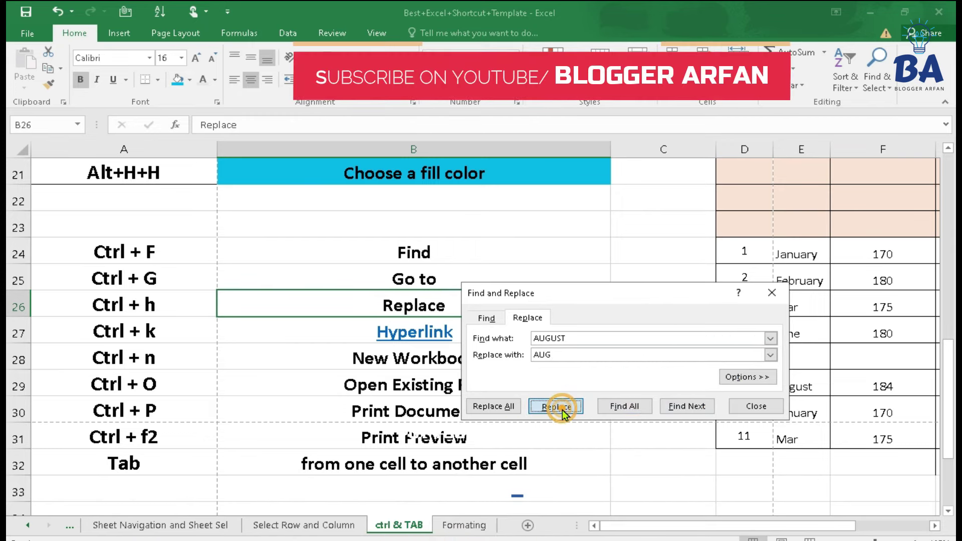
left_click(491, 407)
left_click(494, 340)
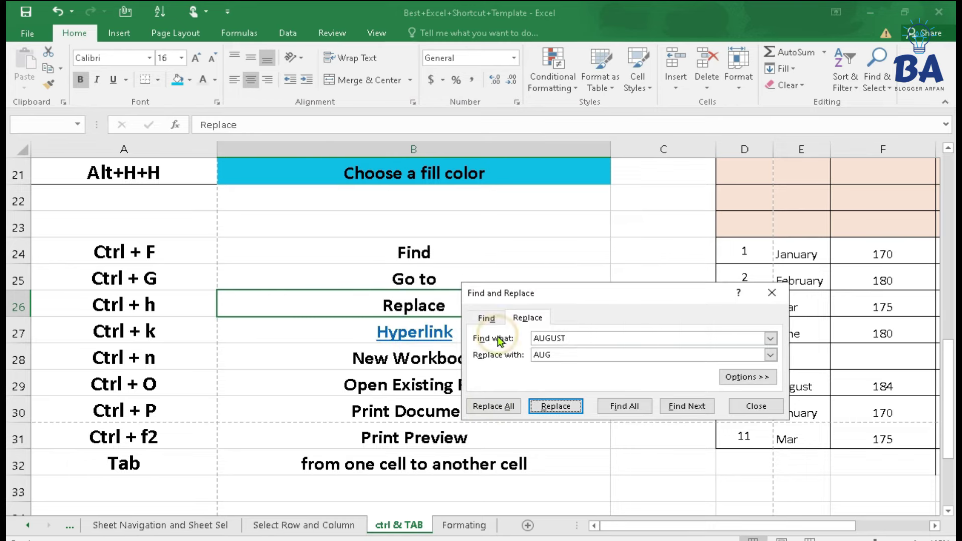
left_click(494, 406)
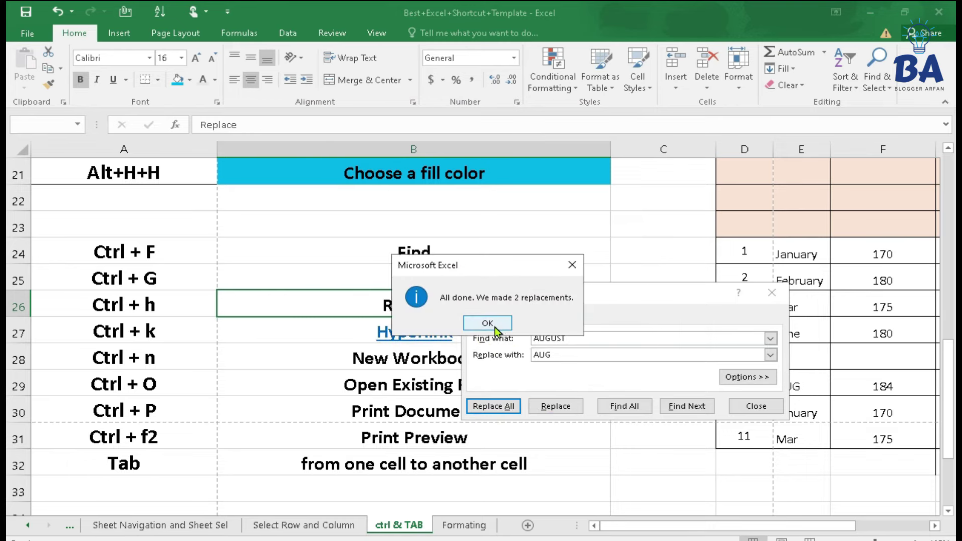
left_click(493, 324)
left_click(770, 293)
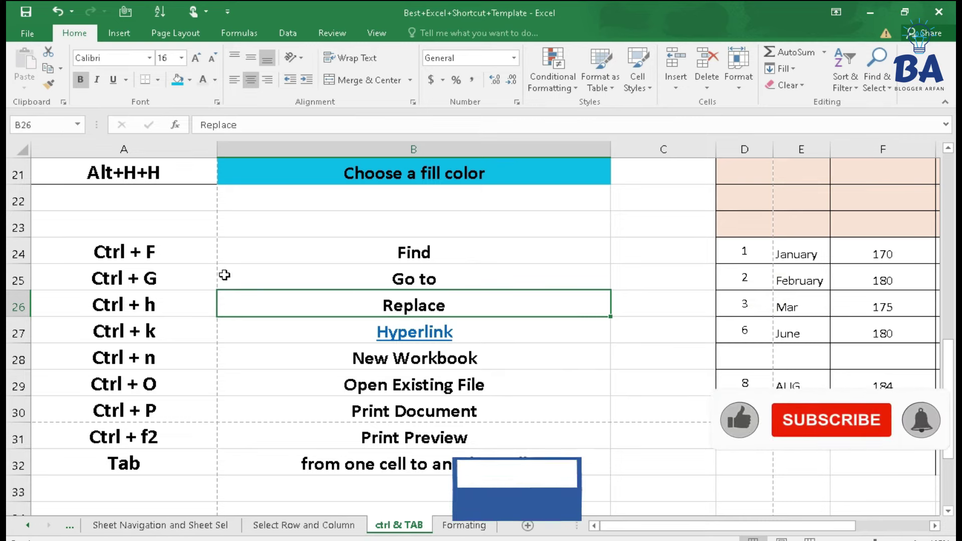
left_click(178, 277)
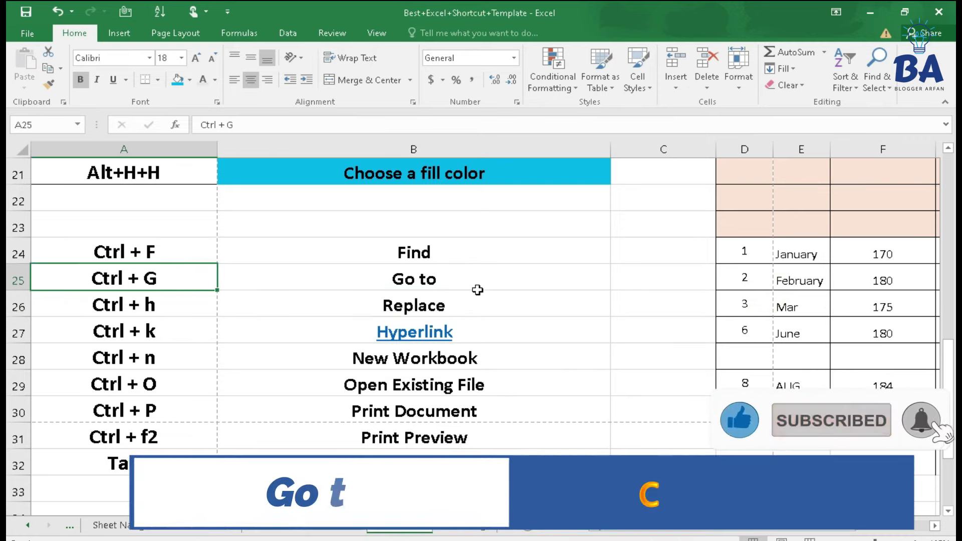
left_click(548, 359)
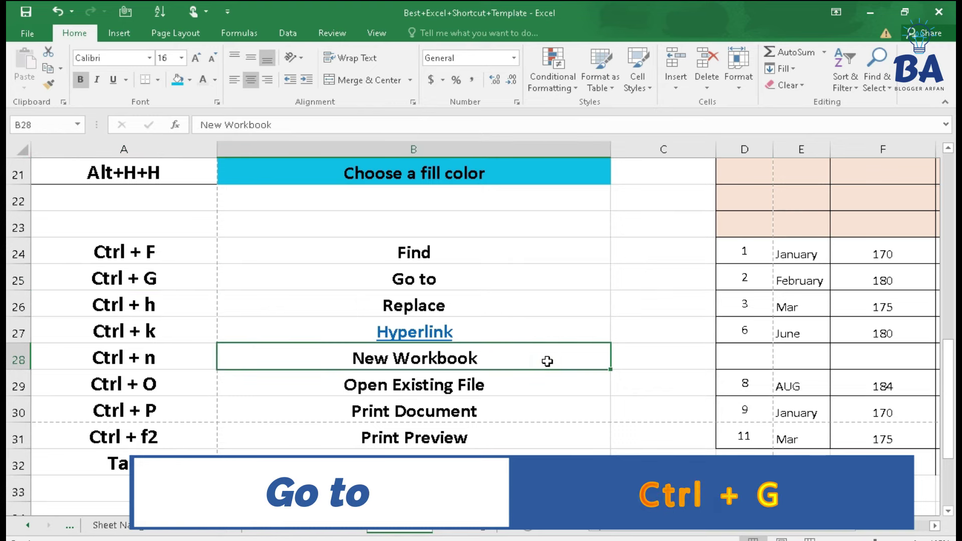
key("ctrl+g")
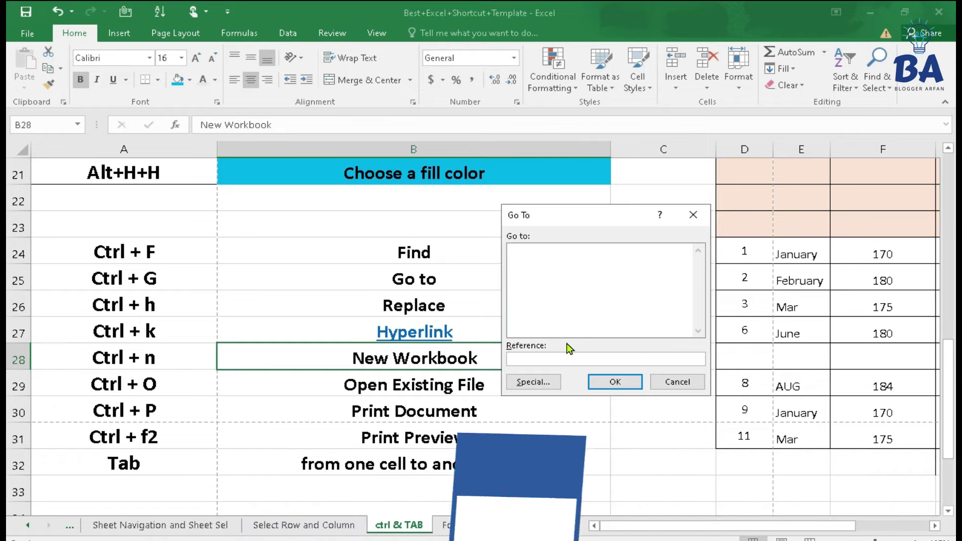
type("c8")
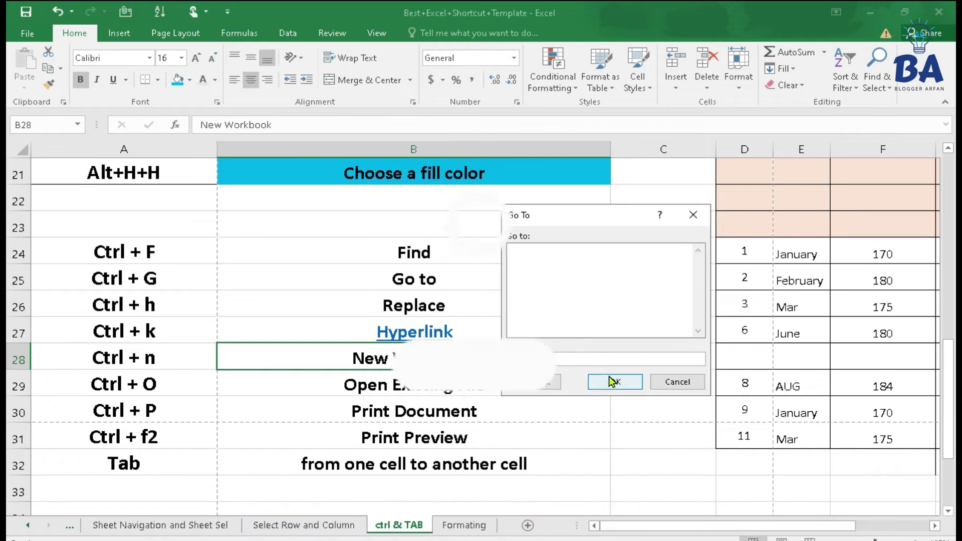
left_click(621, 265)
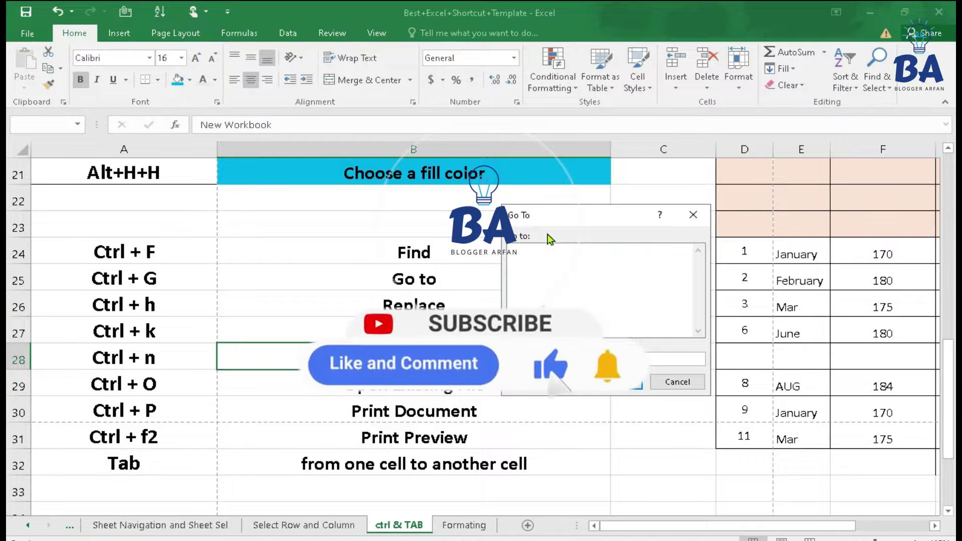
left_click(695, 214)
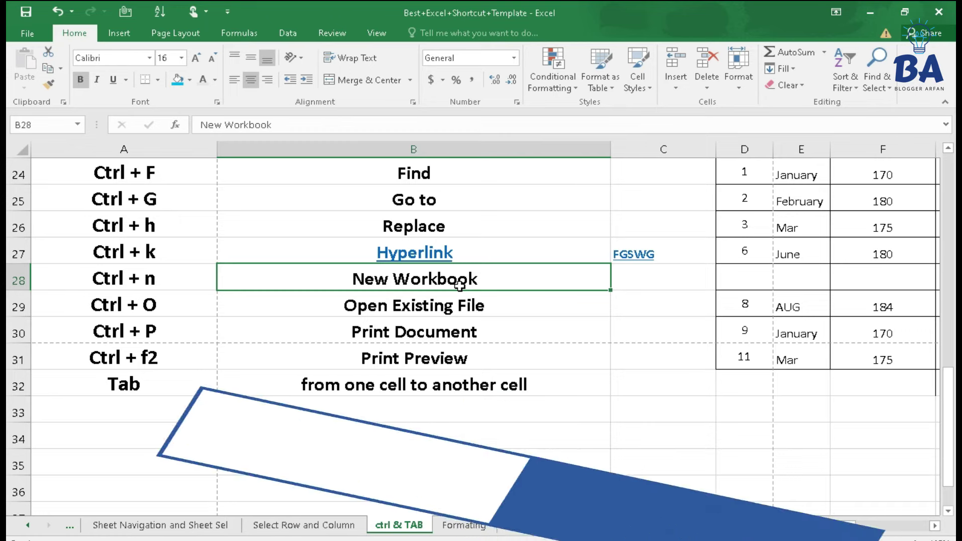
Hyperlink 'New Workbook' in B28 to the recent Best+Excel+Shortcut+Template.xlsx file using Ctrl+K.
key("ctrl+k")
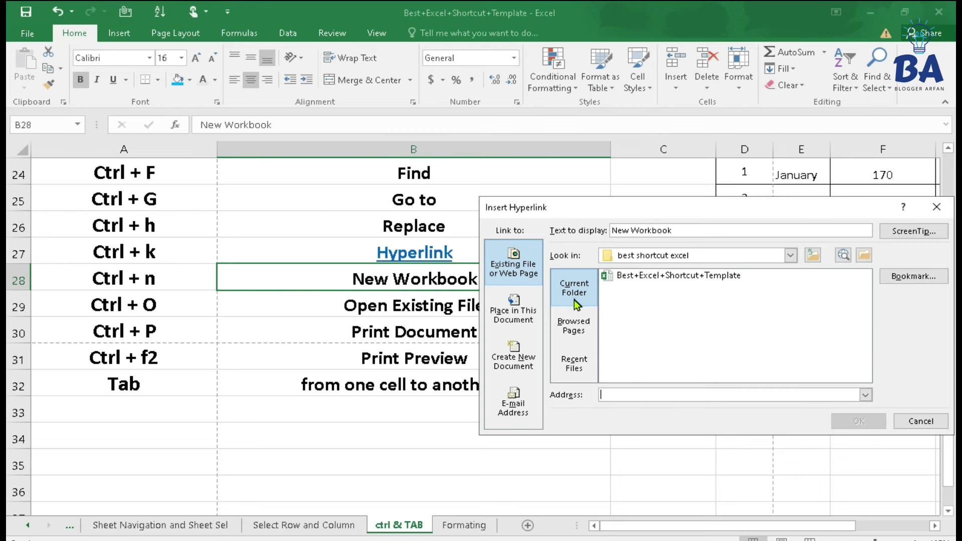
left_click(579, 338)
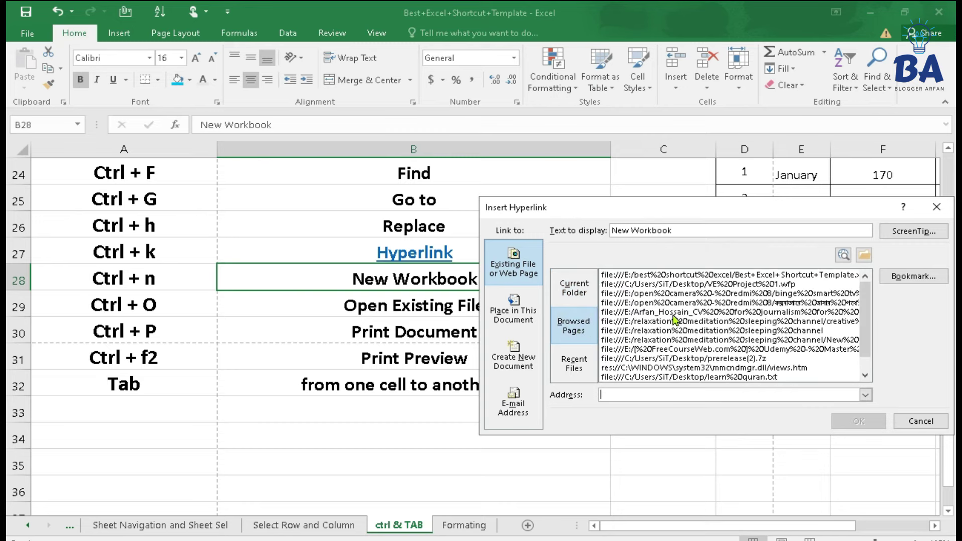
left_click(576, 367)
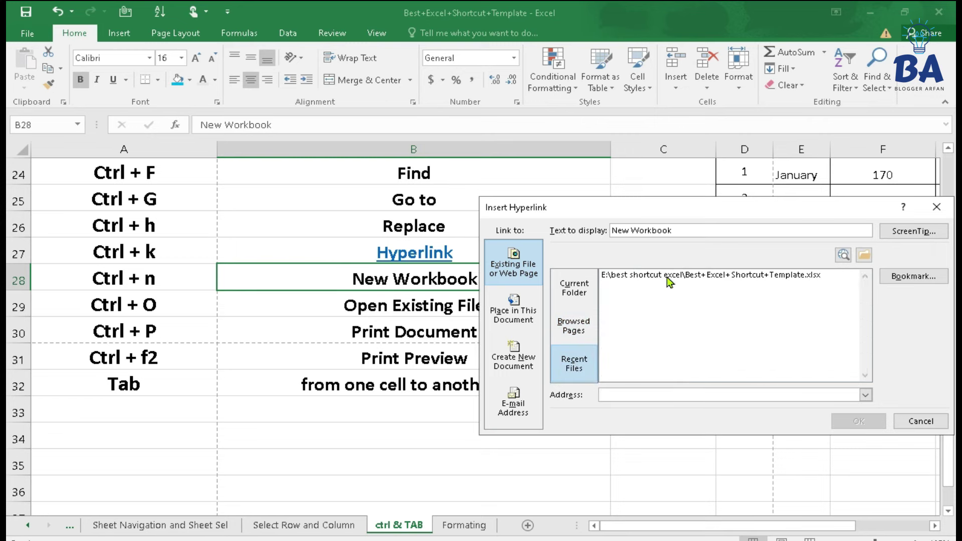
left_click(511, 316)
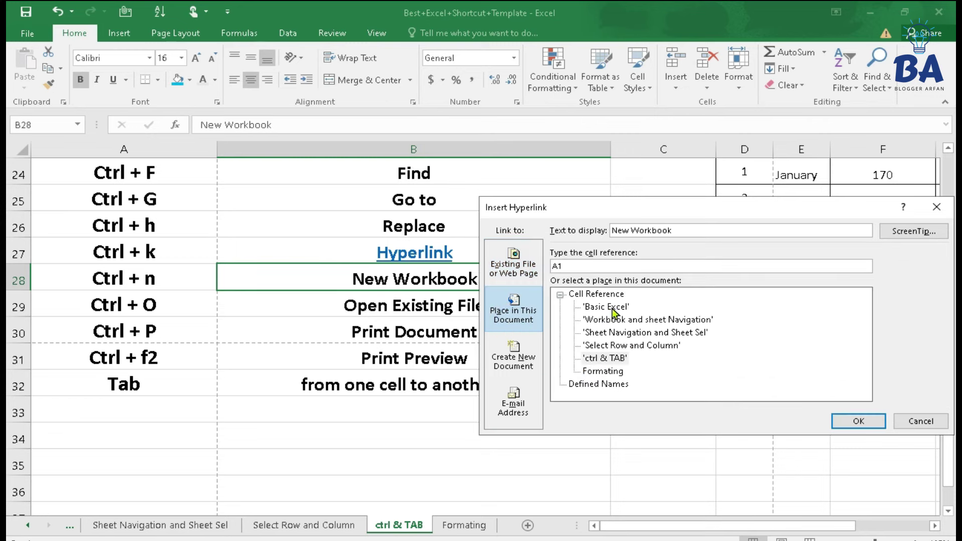
left_click(514, 362)
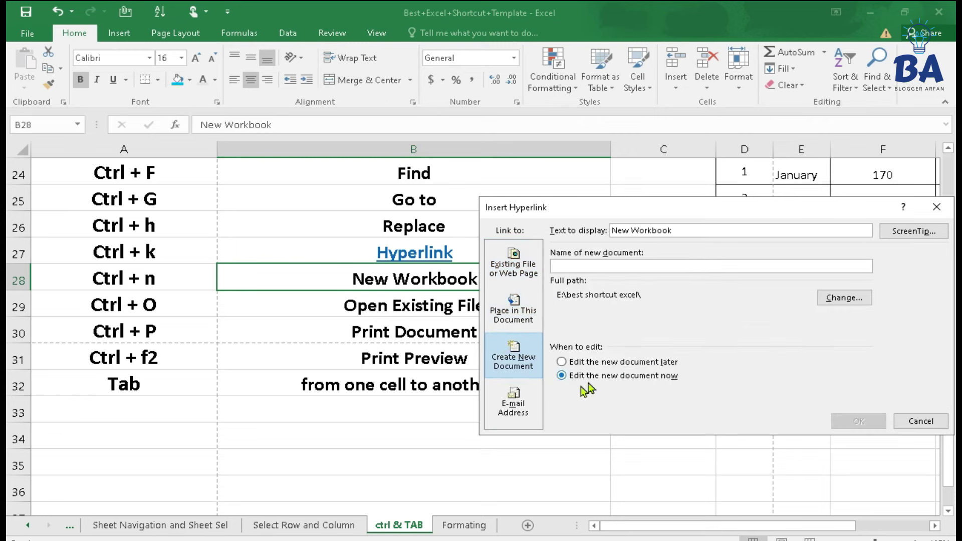
left_click(514, 407)
left_click(514, 266)
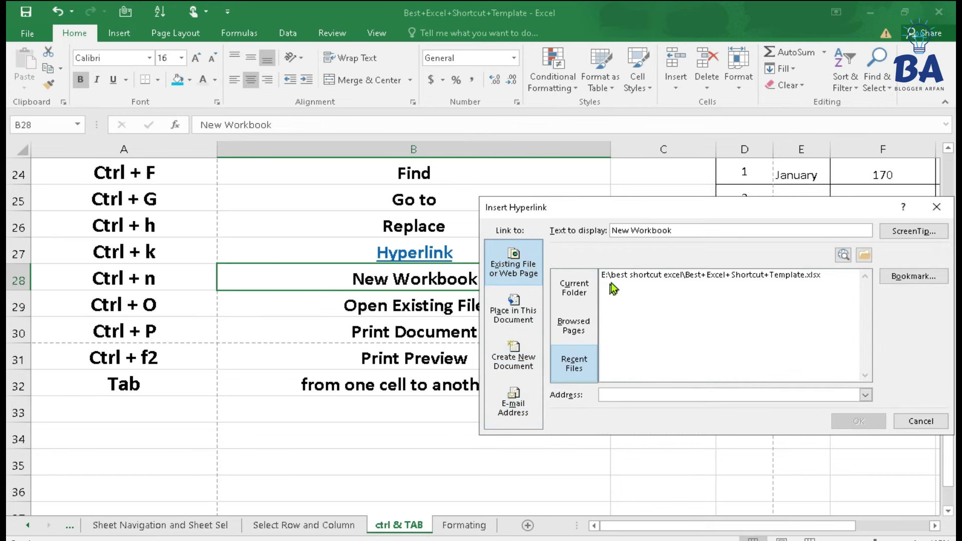
left_click(624, 278)
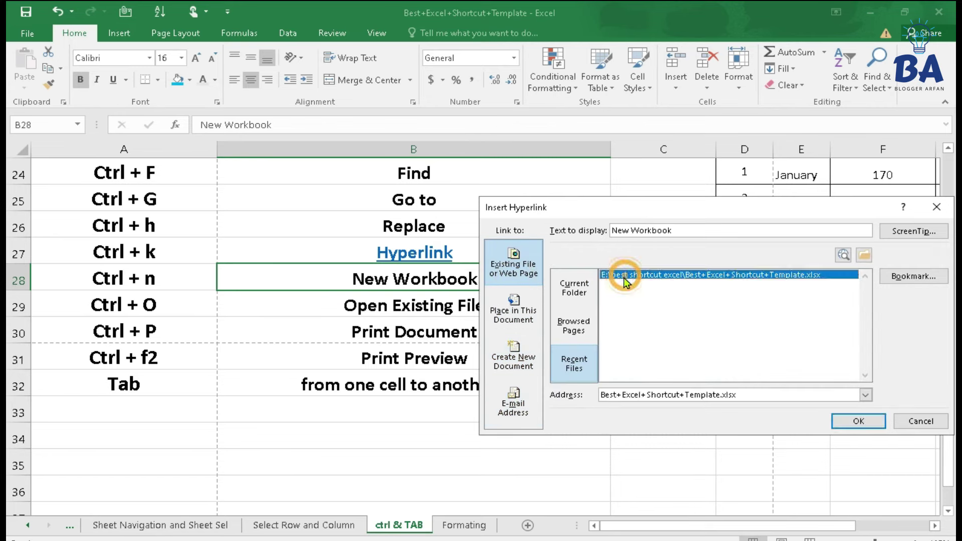
left_click(853, 424)
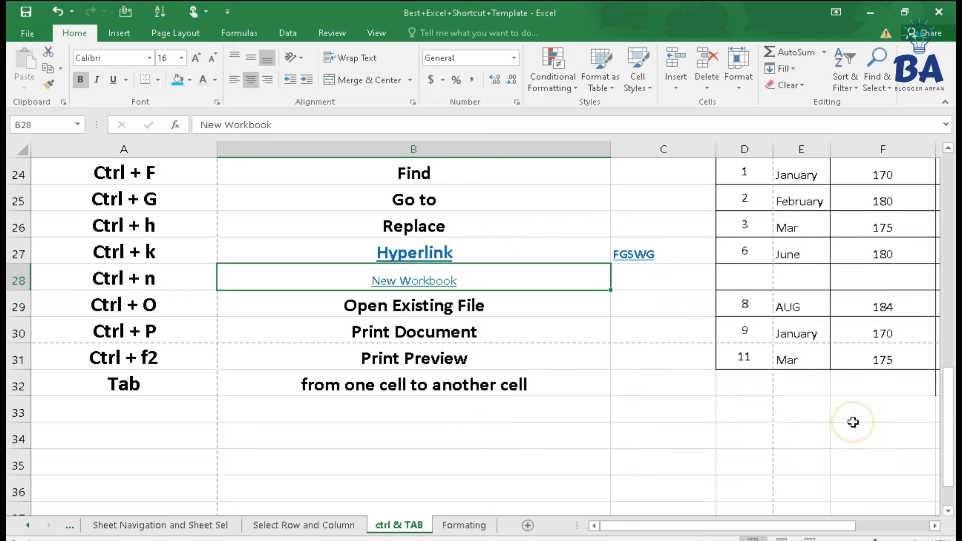
left_click(555, 321)
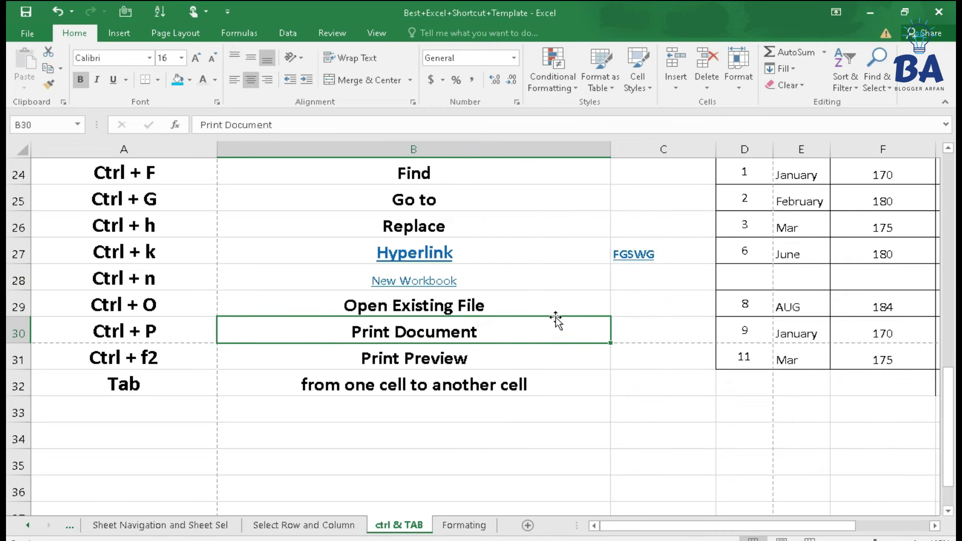
left_click(555, 282)
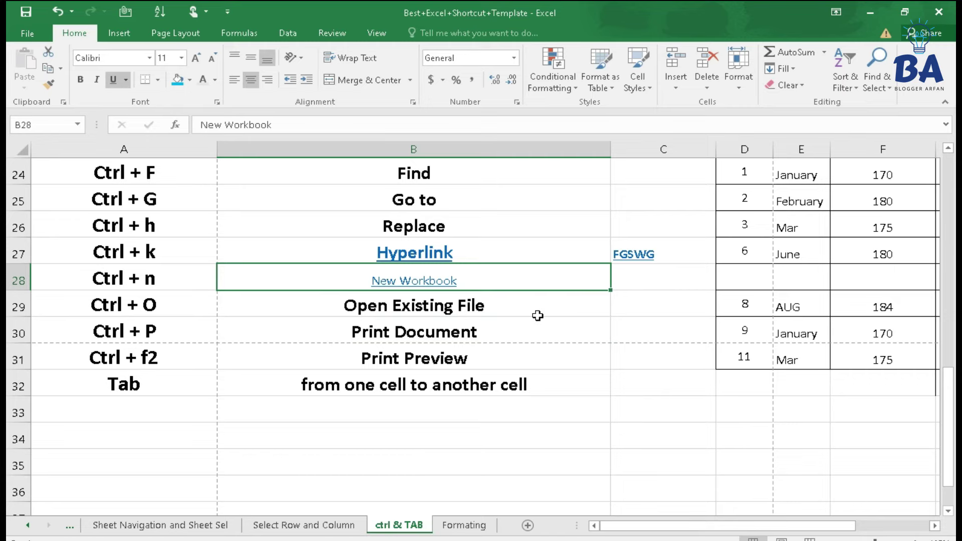
left_click(28, 34)
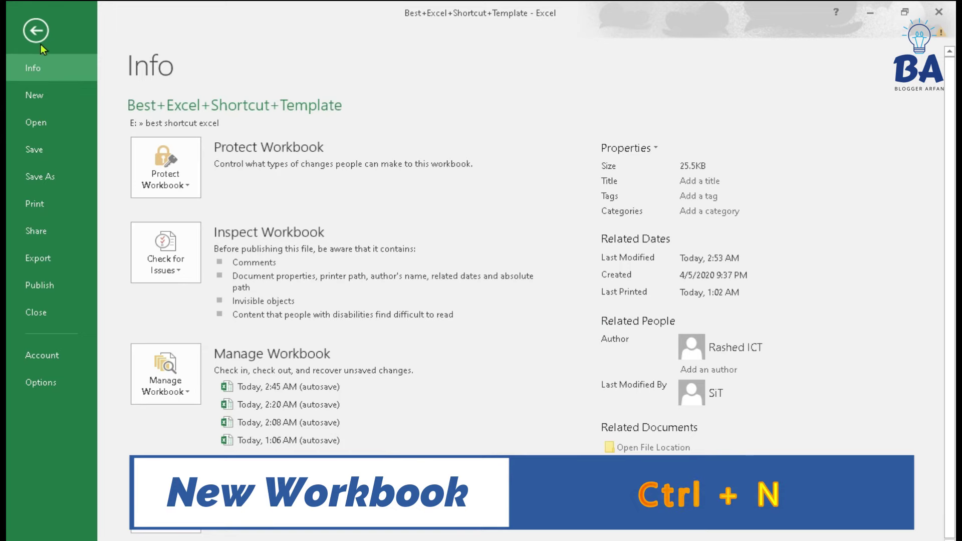
left_click(36, 32)
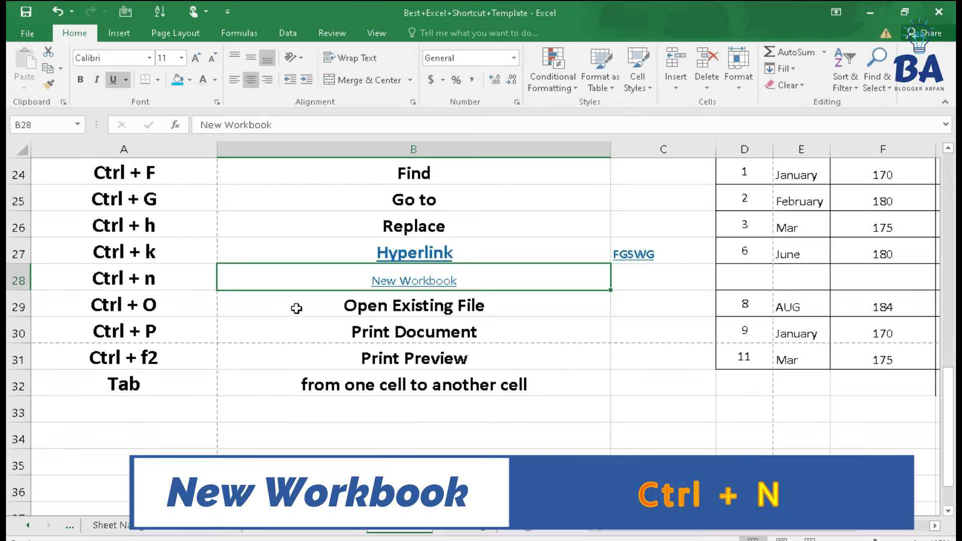
left_click(598, 329)
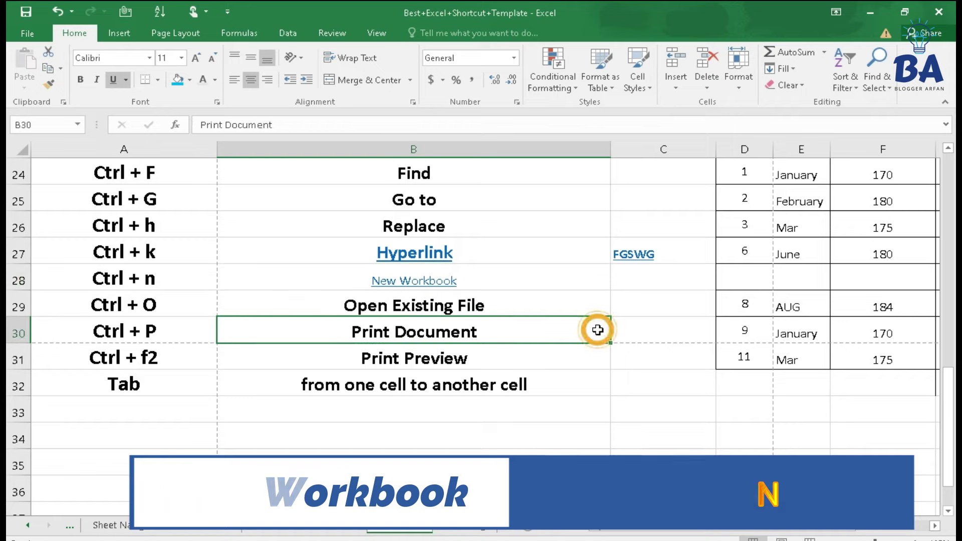
left_click(197, 272)
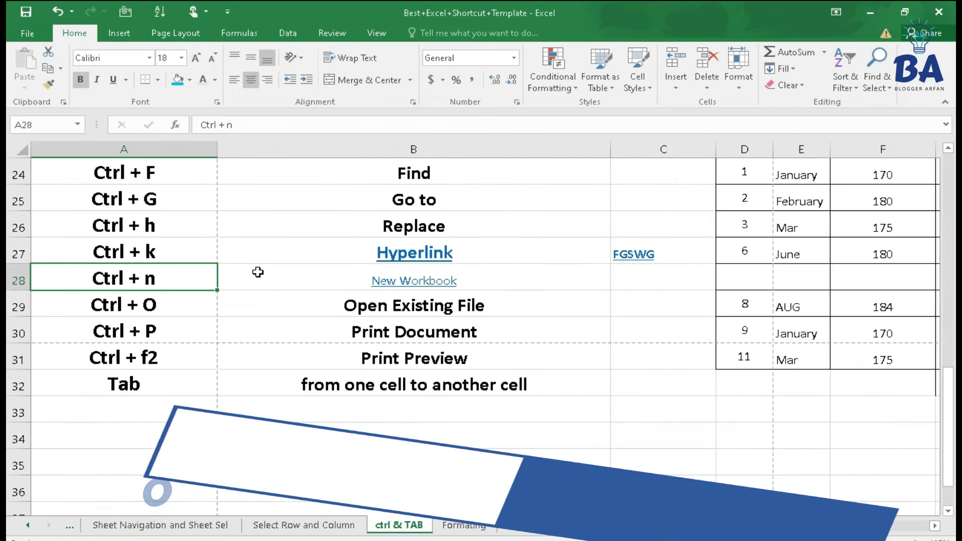
left_click(509, 322)
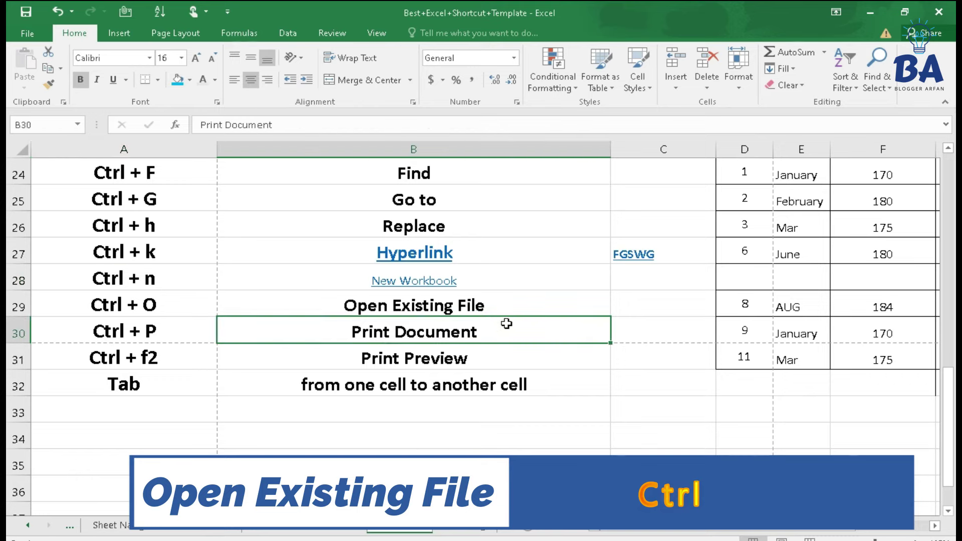
left_click(381, 304)
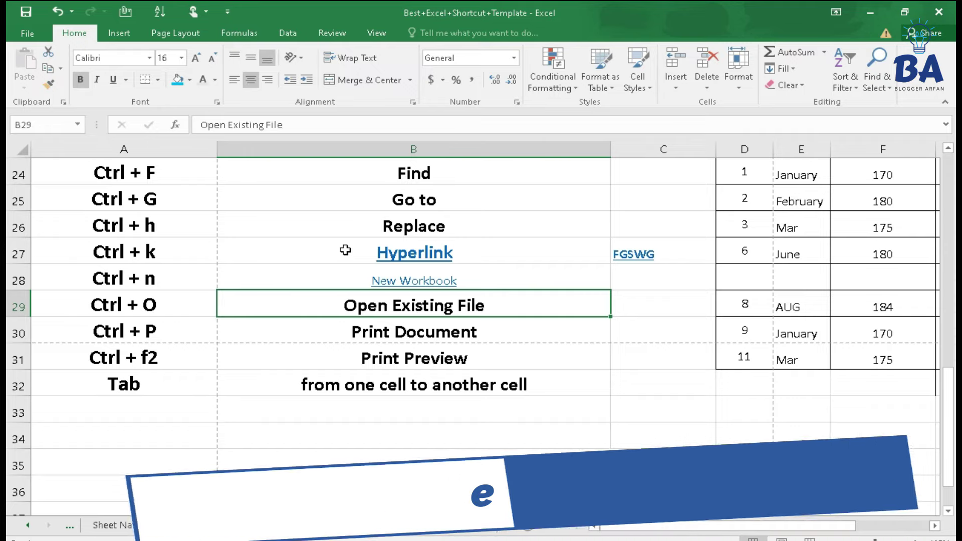
key("ctrl+o")
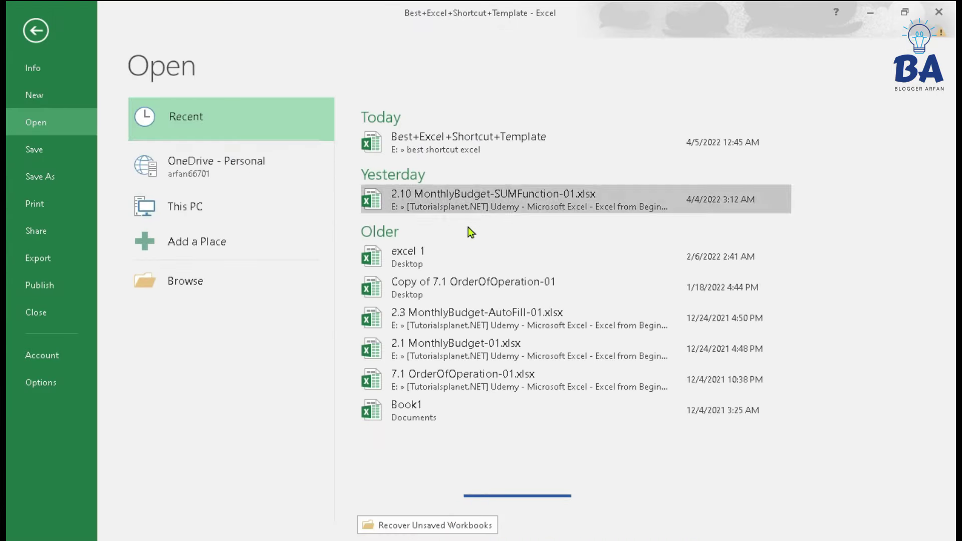
left_click(35, 29)
left_click(223, 329)
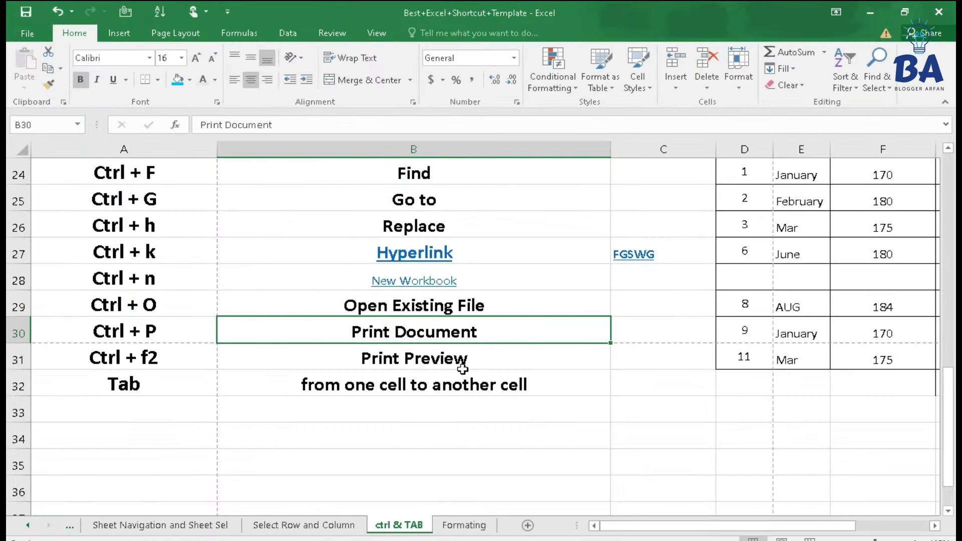
left_click(28, 37)
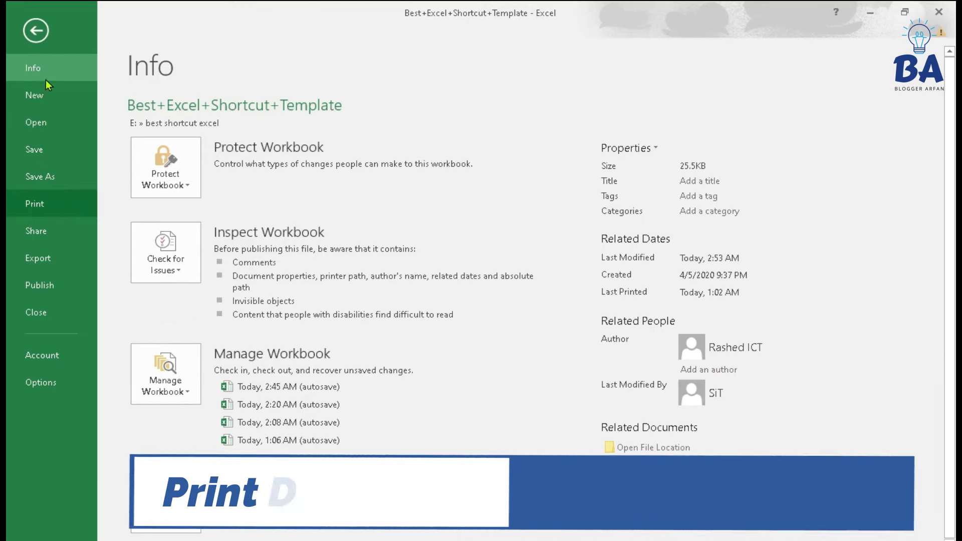
left_click(27, 30)
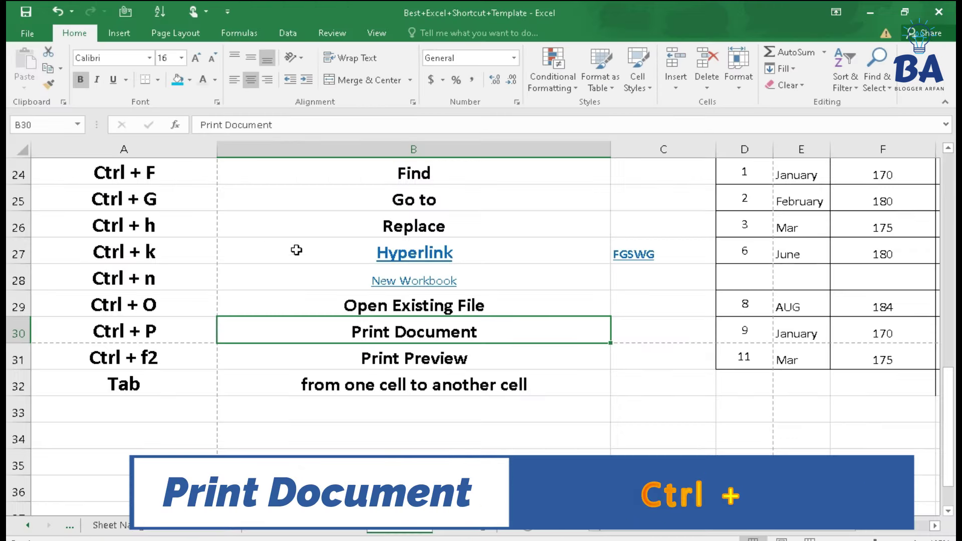
left_click(627, 378)
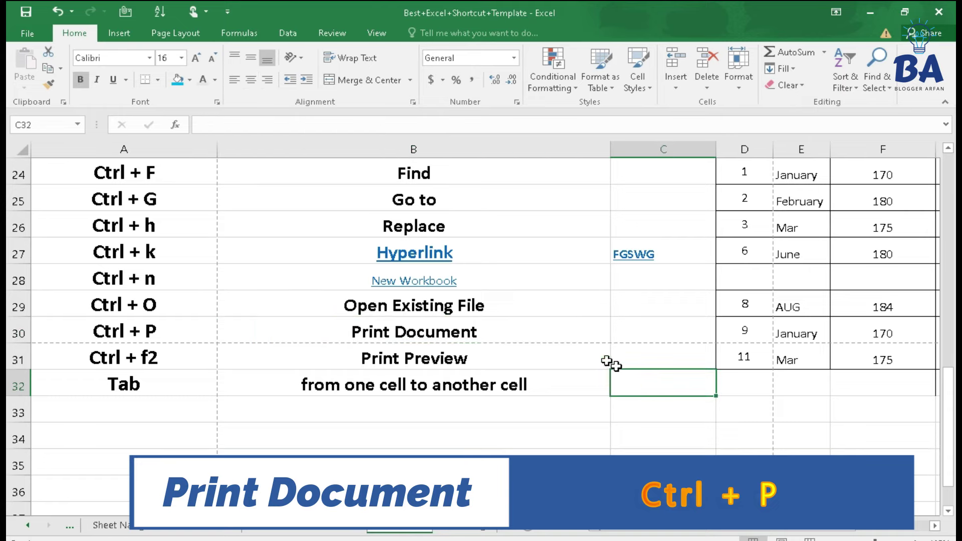
left_click(499, 329)
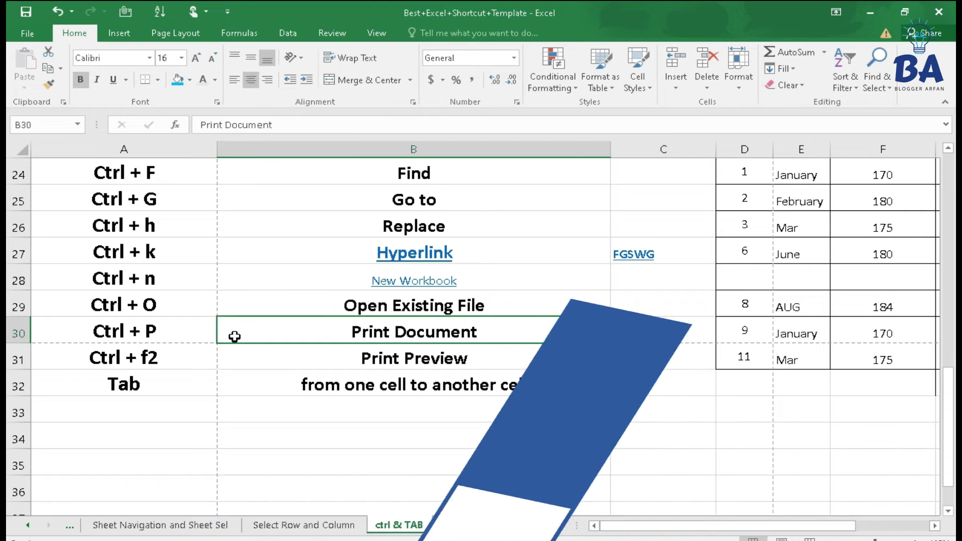
left_click(135, 329)
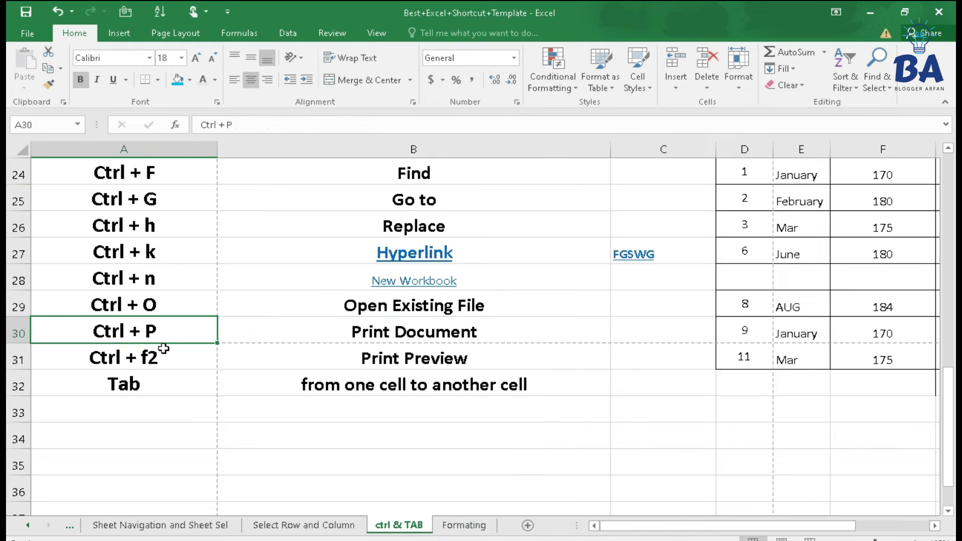
key("ctrl+p")
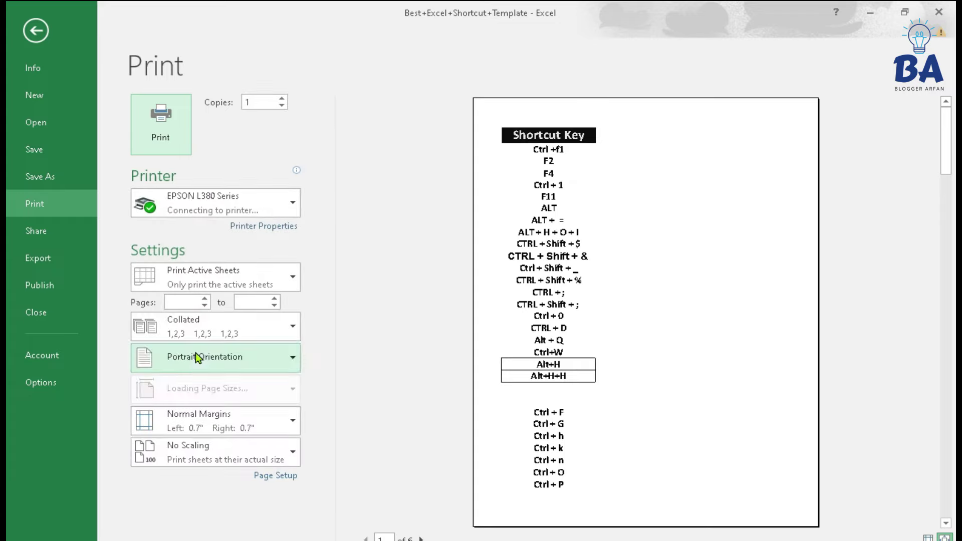
left_click(29, 32)
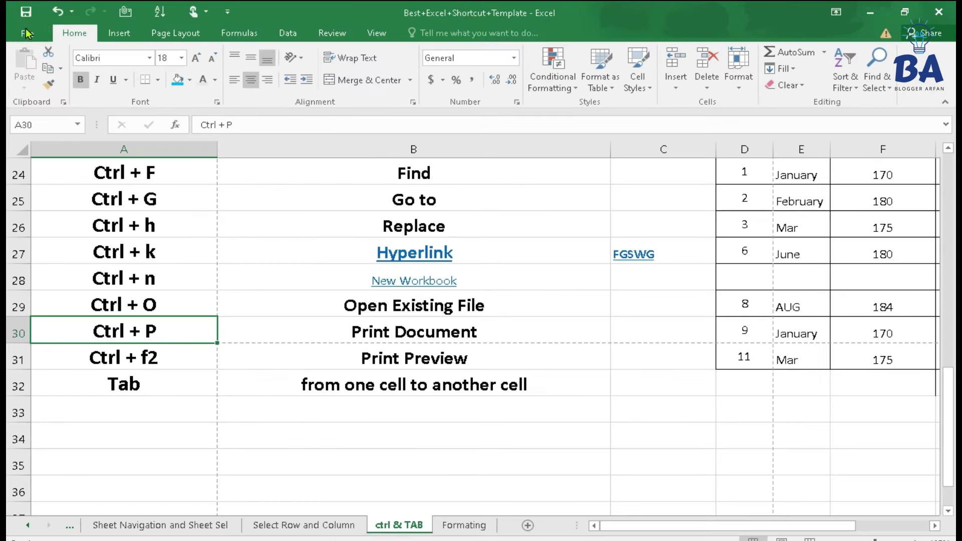
left_click(506, 369)
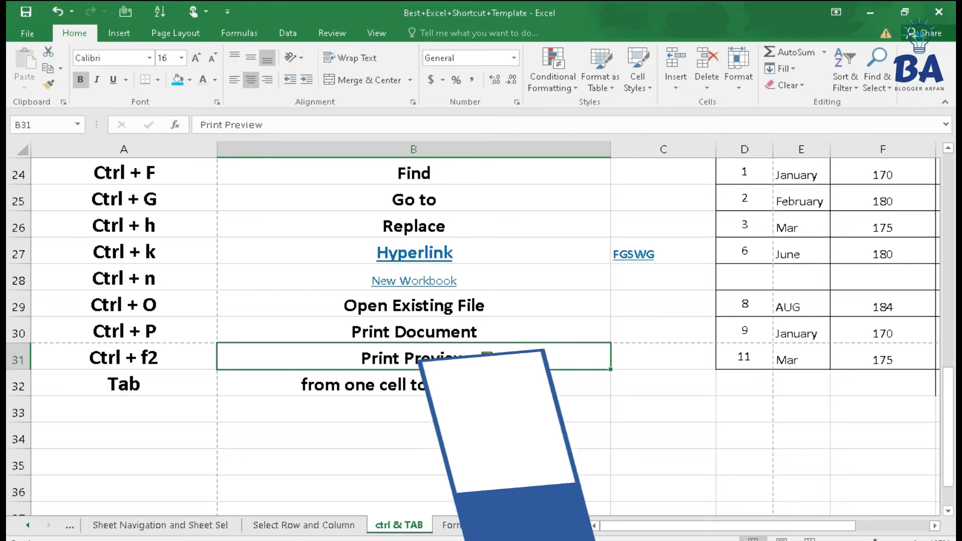
key("ctrl+F2")
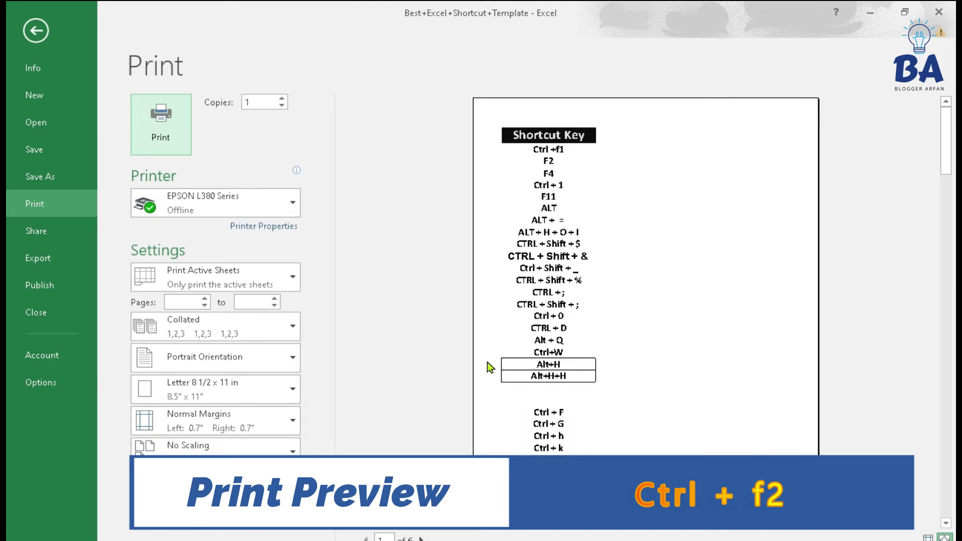
scroll(612, 353, "down", 1)
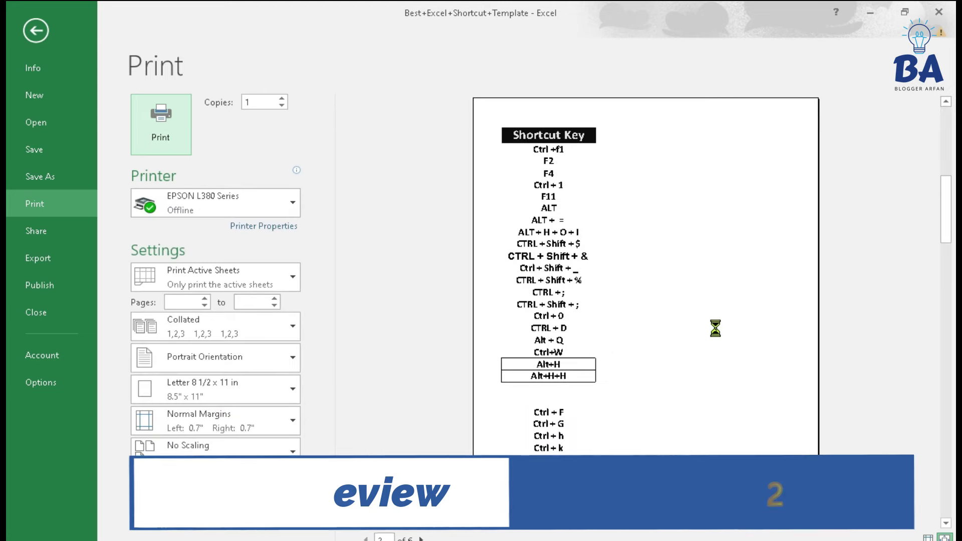
scroll(743, 318, "down", 1)
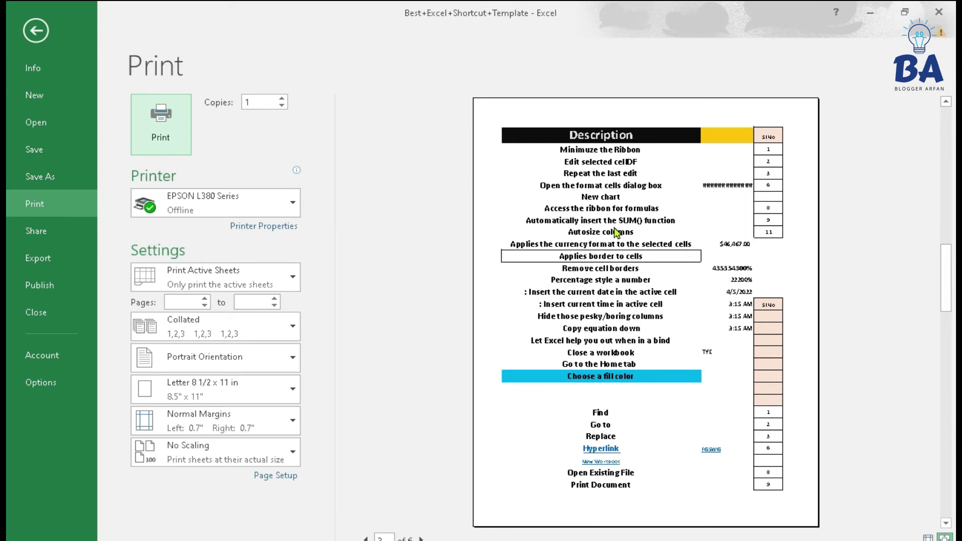
left_click(47, 25)
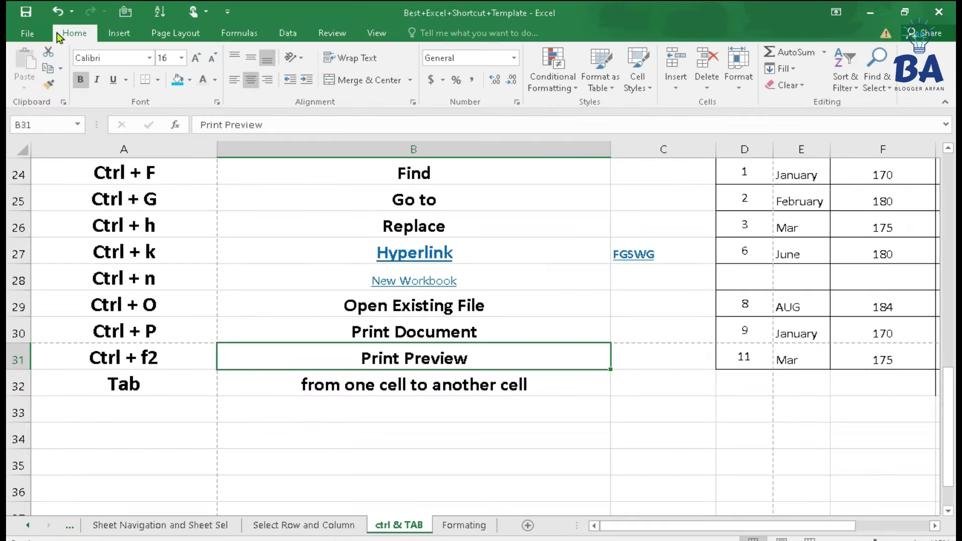
Tab from A32 across to C32, then move to the Formating sheet.
left_click(321, 387)
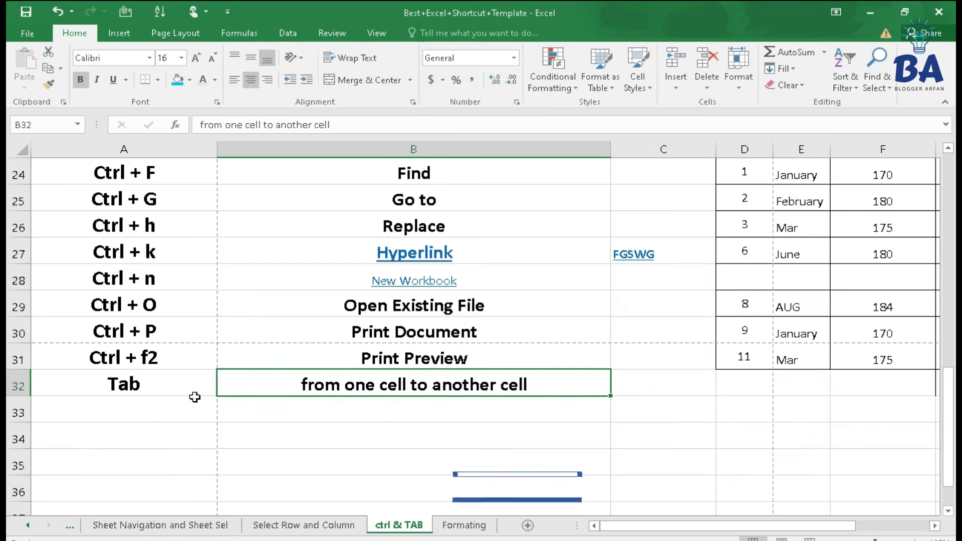
left_click(186, 379)
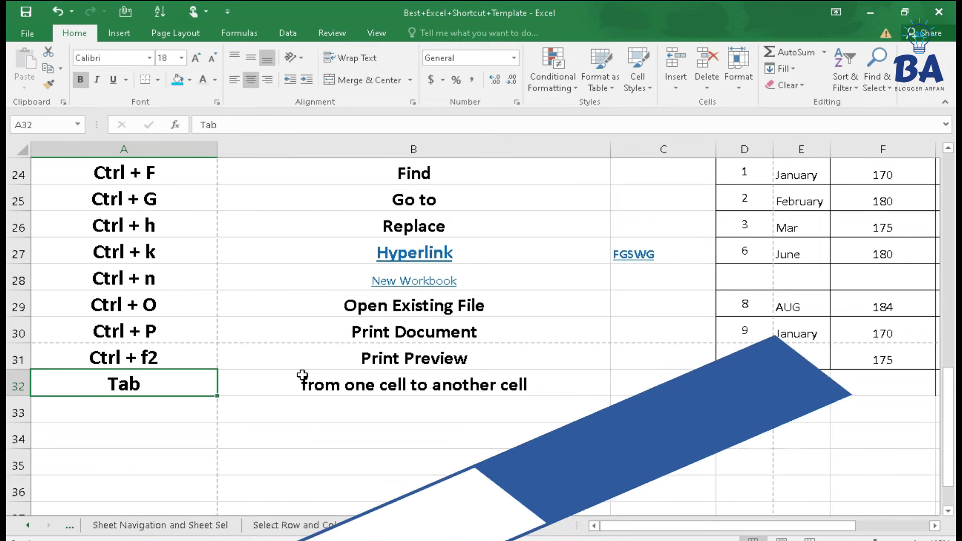
key("Tab")
key("Tab")
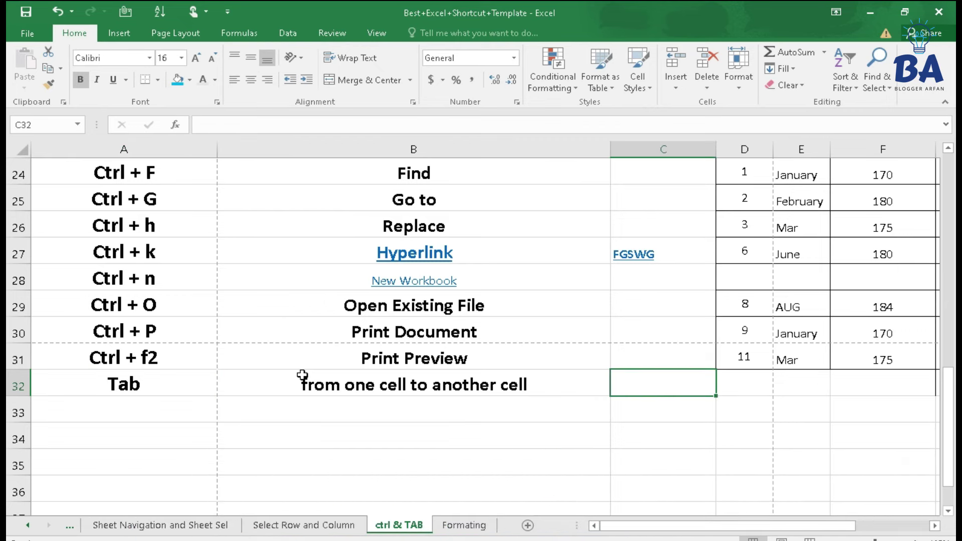
left_click(463, 526)
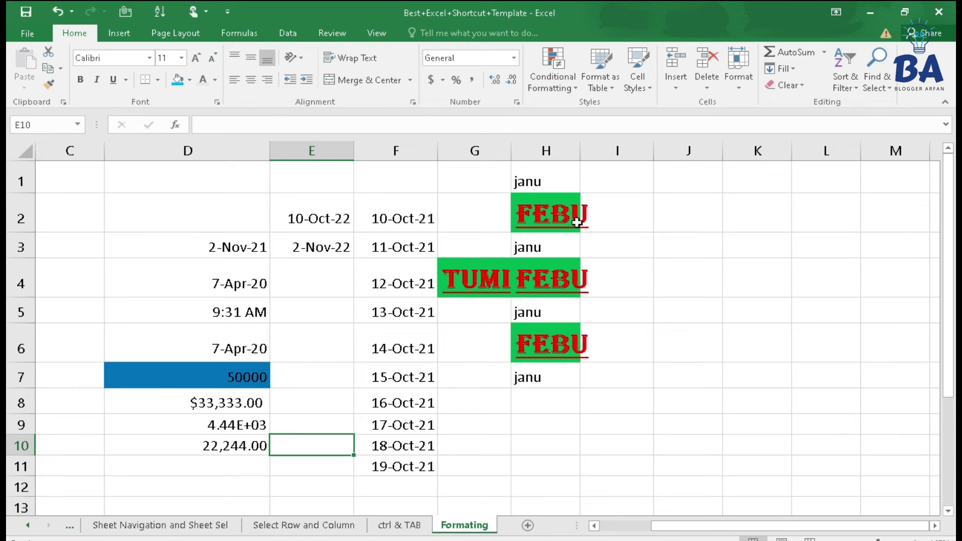
Copy TUMI's red, green-filled style from G4 onto janu in H1 with Format Painter.
left_click(496, 268)
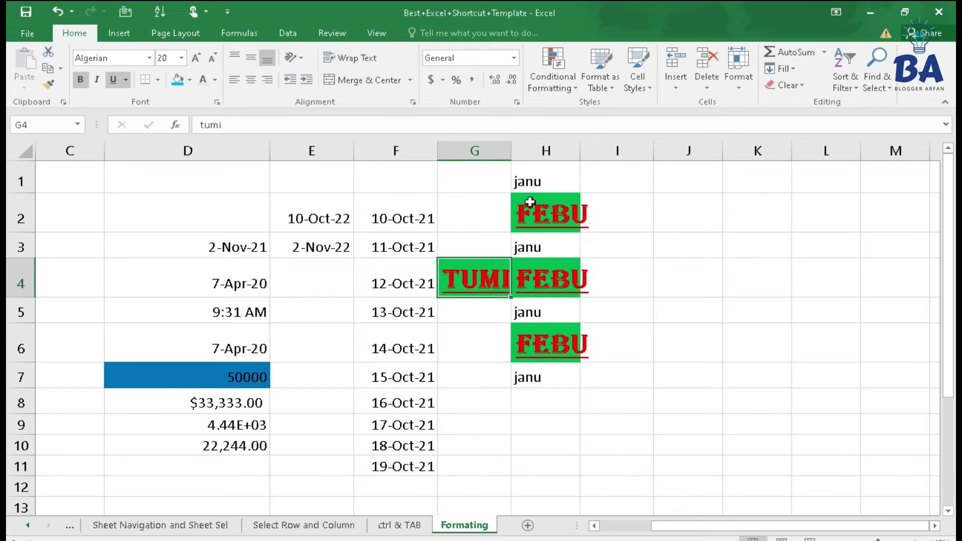
left_click(53, 85)
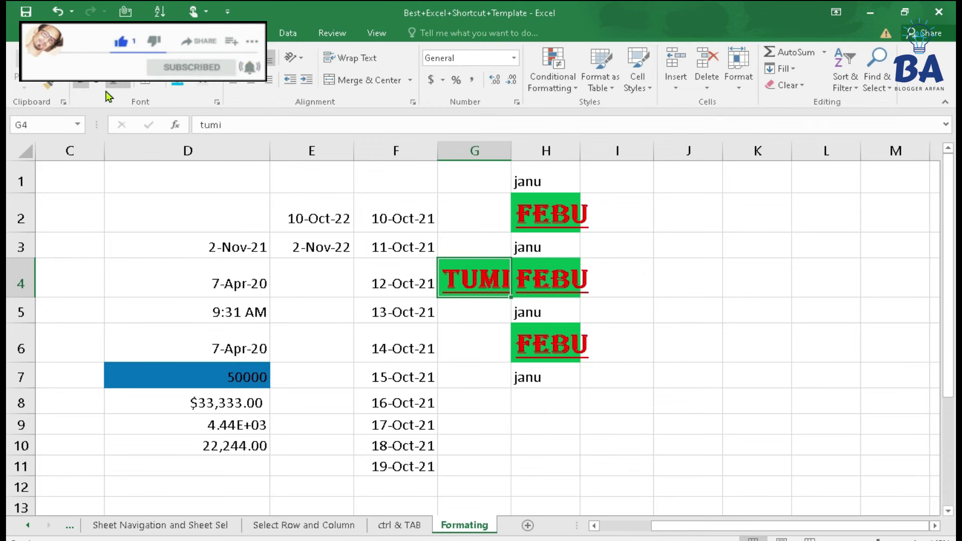
left_click(53, 90)
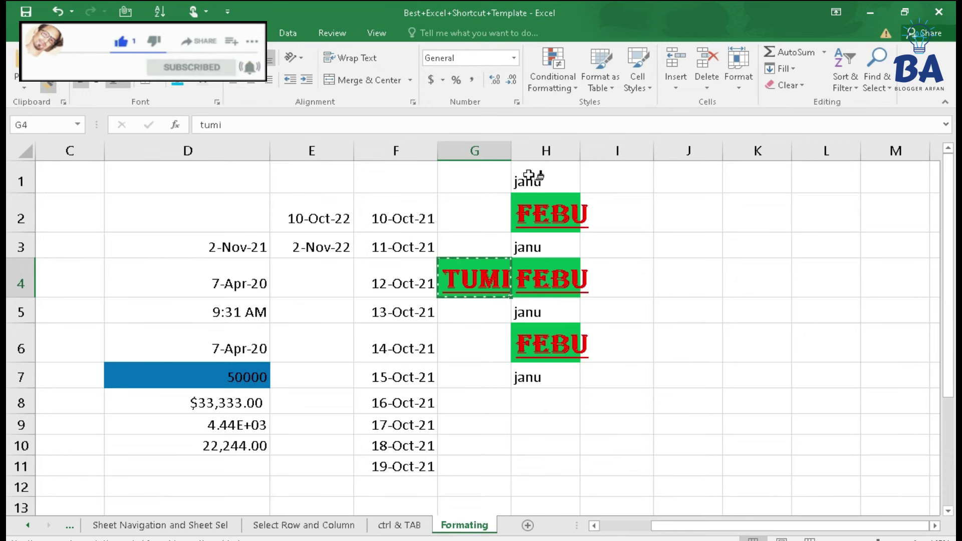
left_click(549, 180)
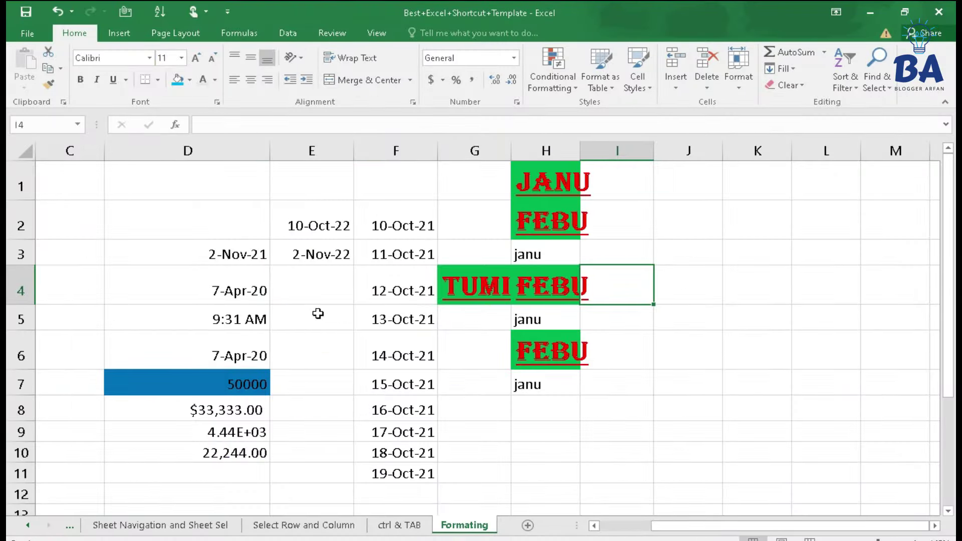
Enter the date 10-10-10 in cell E5 so it becomes 10/10/2010.
left_click(302, 317)
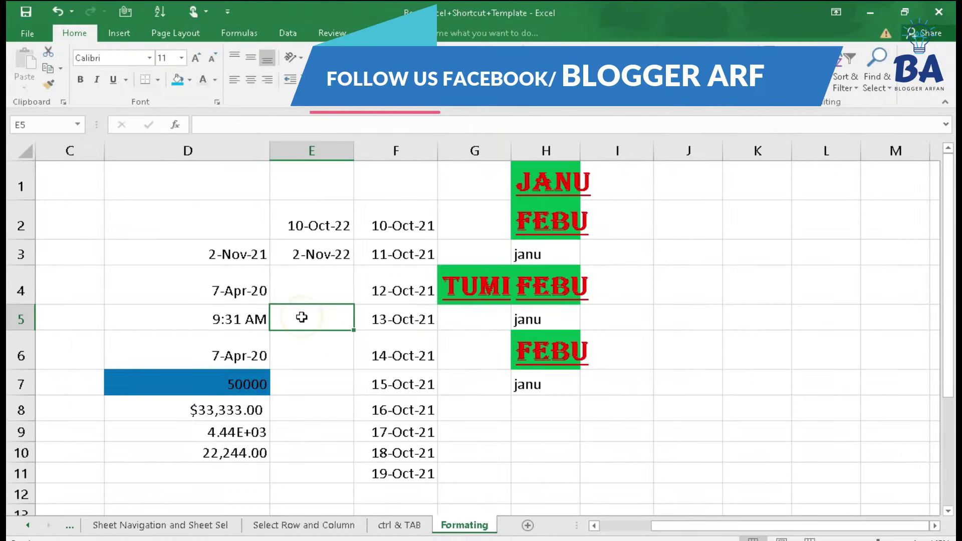
type("1")
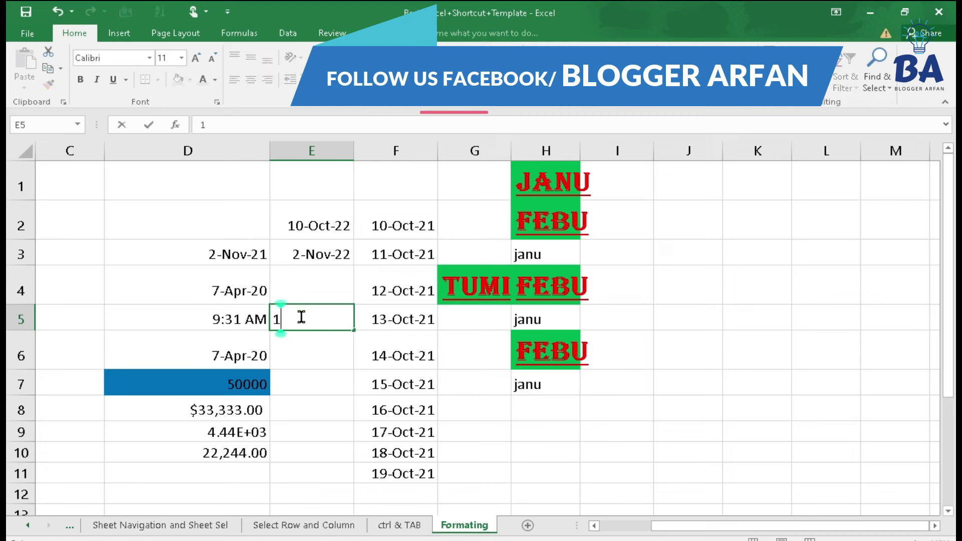
type("0")
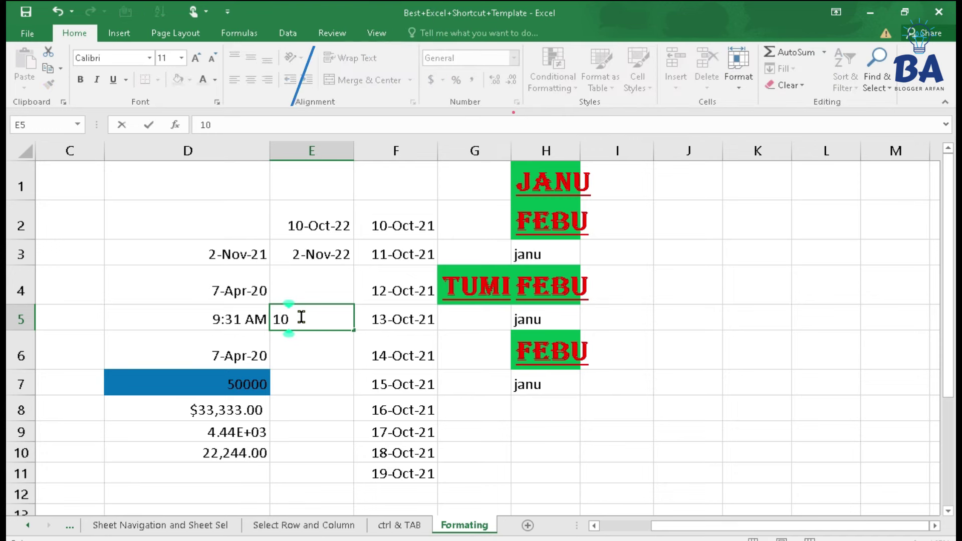
type("-10-10")
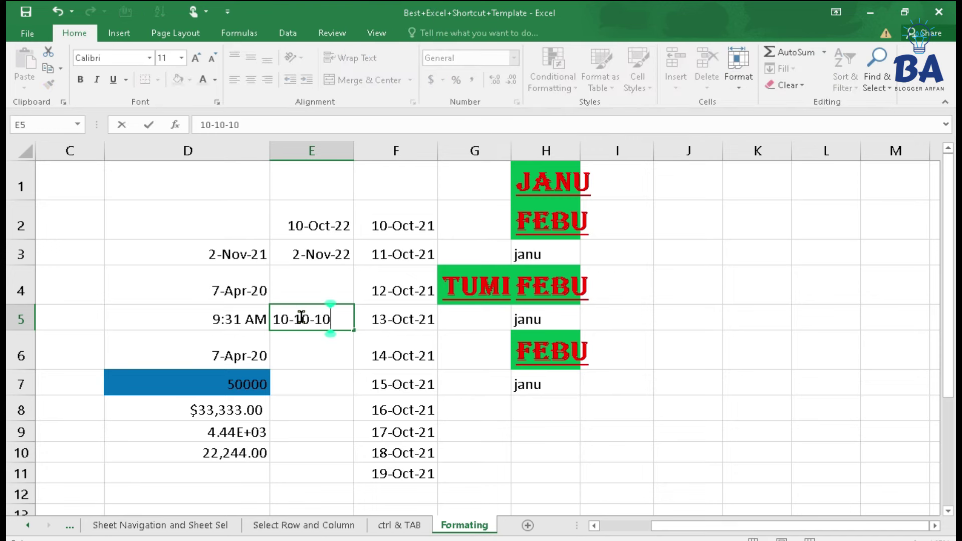
key("Return")
Copy E5's date format to F5 with Format Painter, so F5 shows 10/13/2021.
left_click(323, 316)
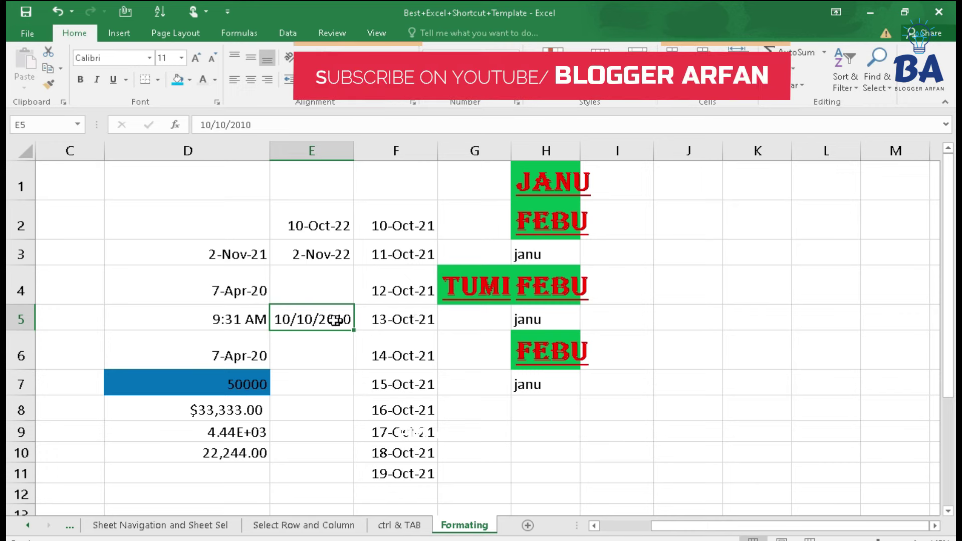
left_click(311, 339)
left_click(318, 316)
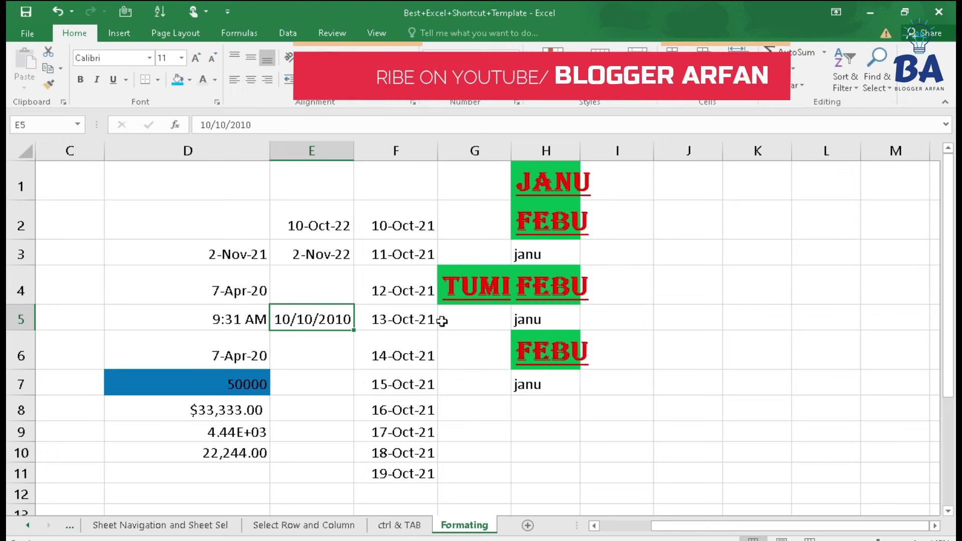
left_click(55, 87)
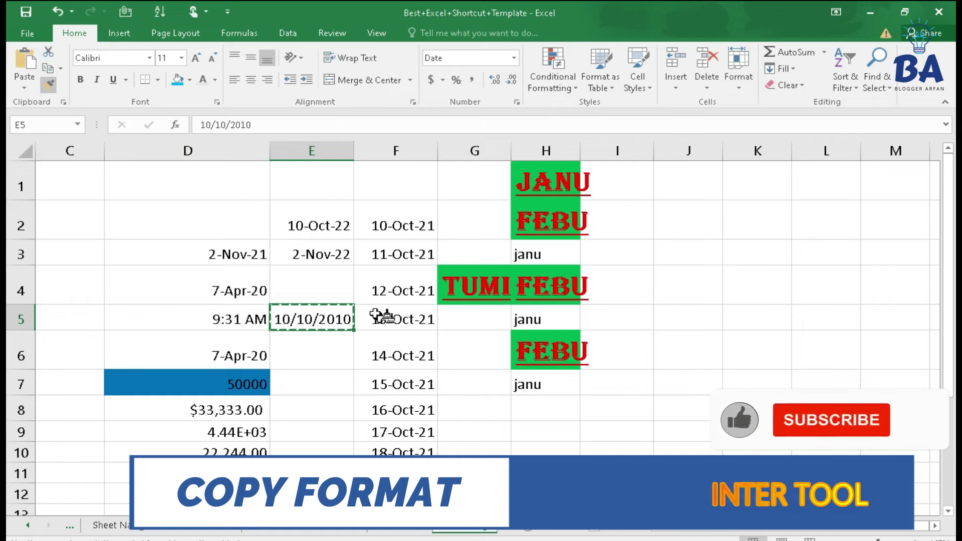
left_click(401, 319)
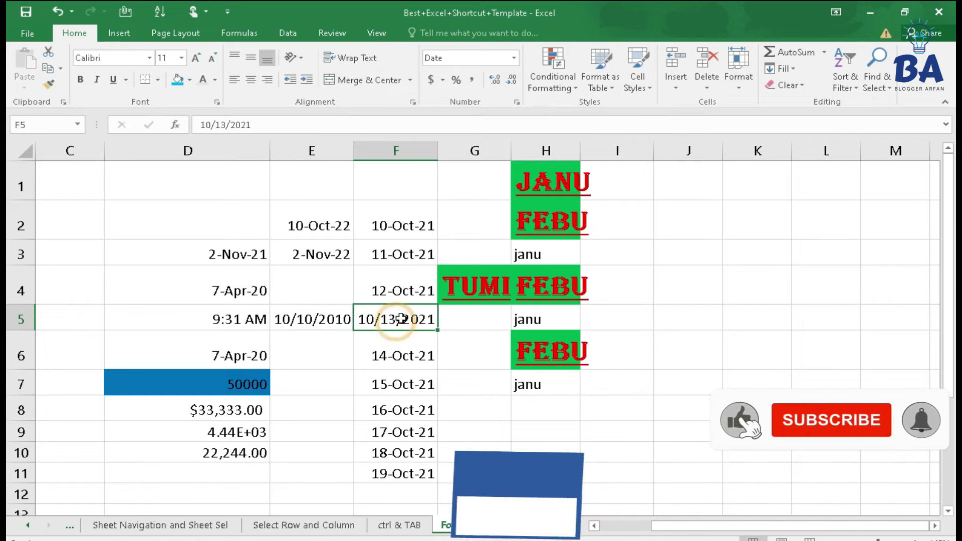